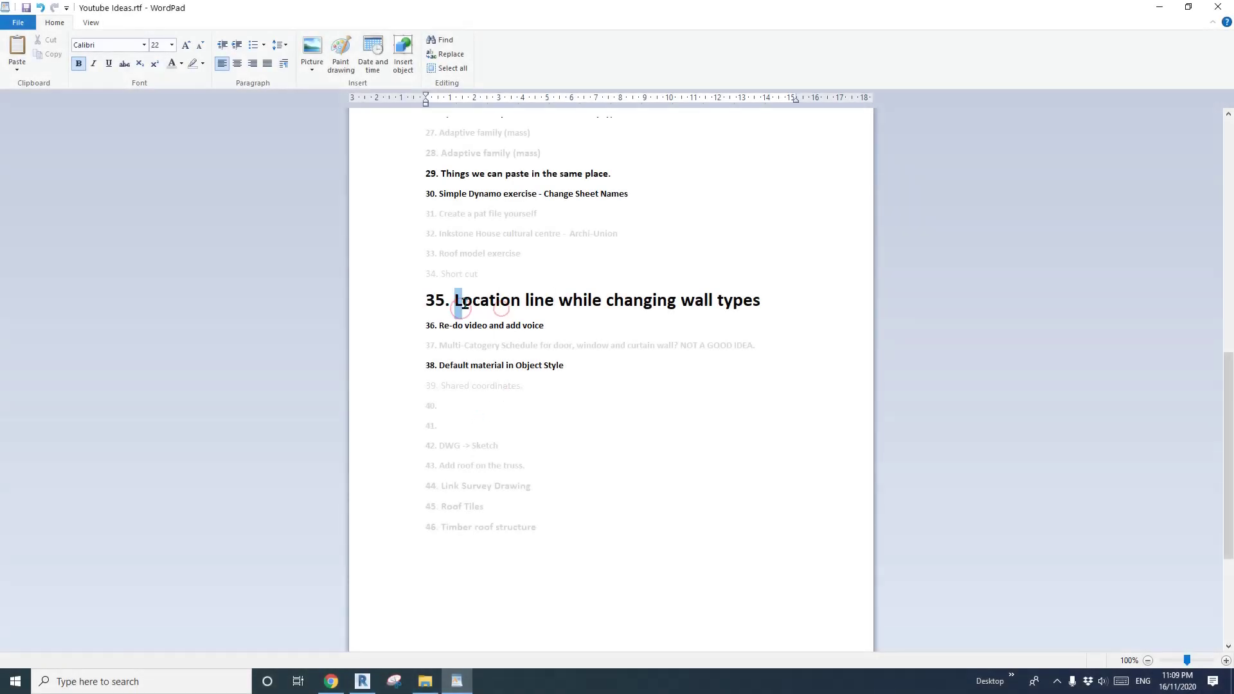
drag(463, 302, 551, 305)
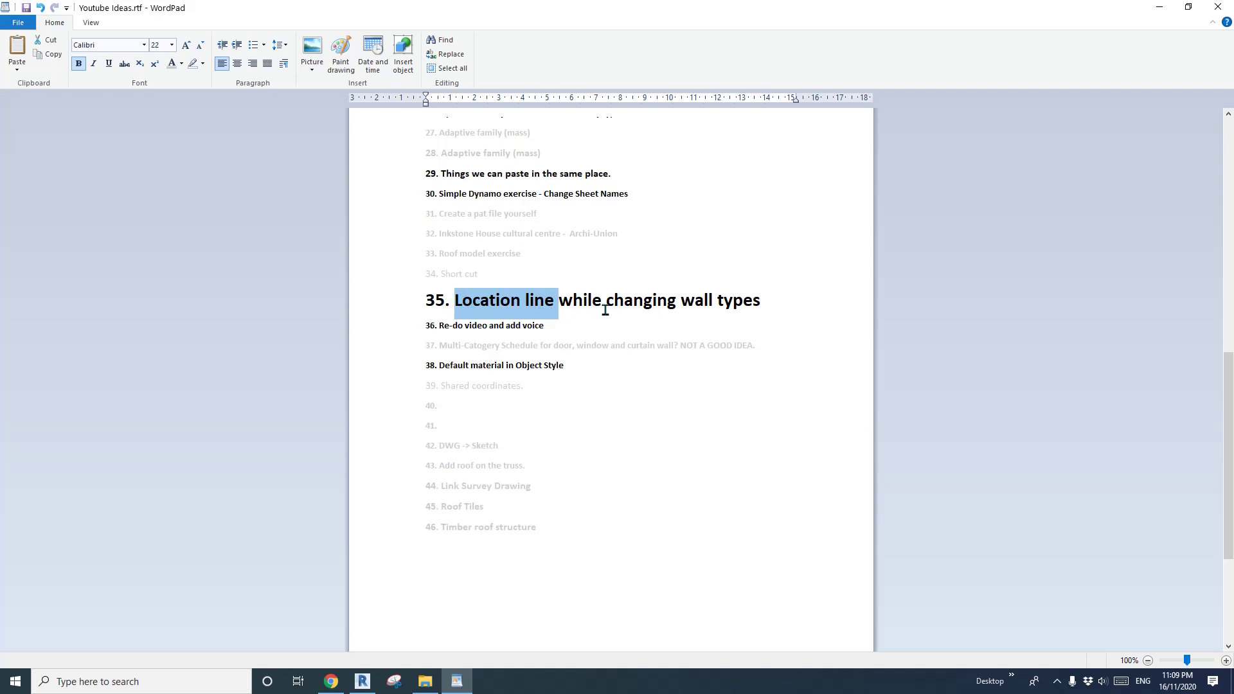
drag(713, 305, 680, 304)
click(503, 310)
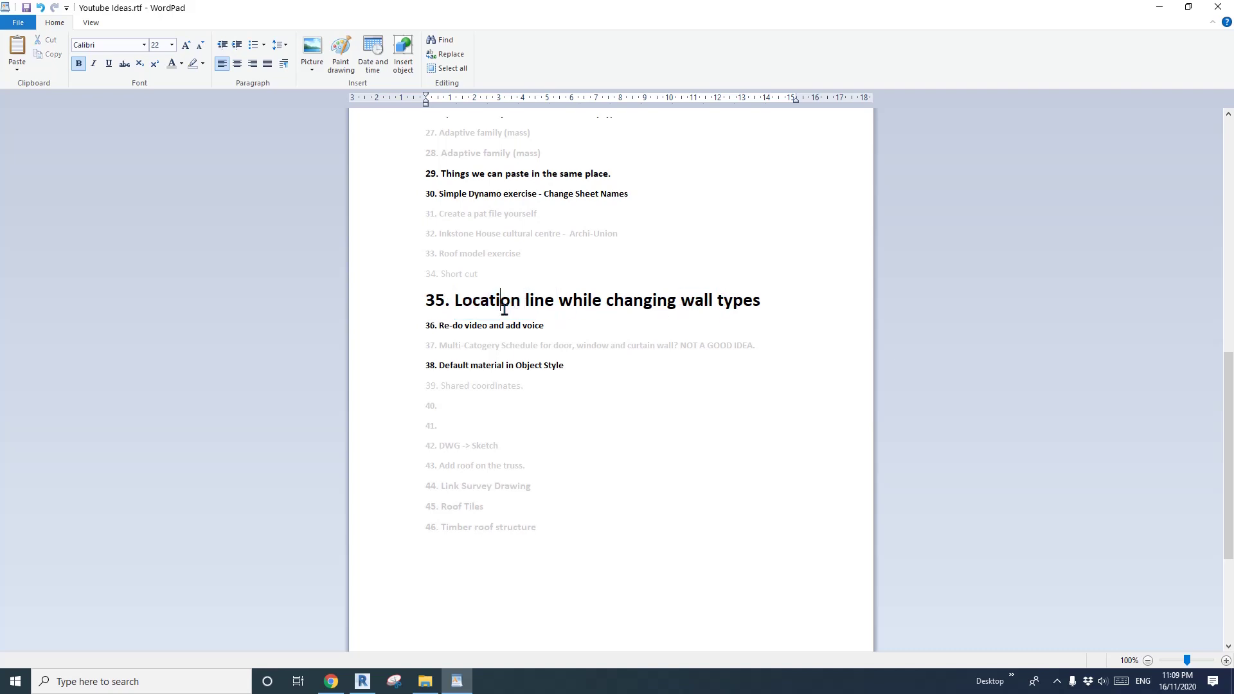
Switch to Revit and create a new project from a listed template
click(362, 681)
click(74, 161)
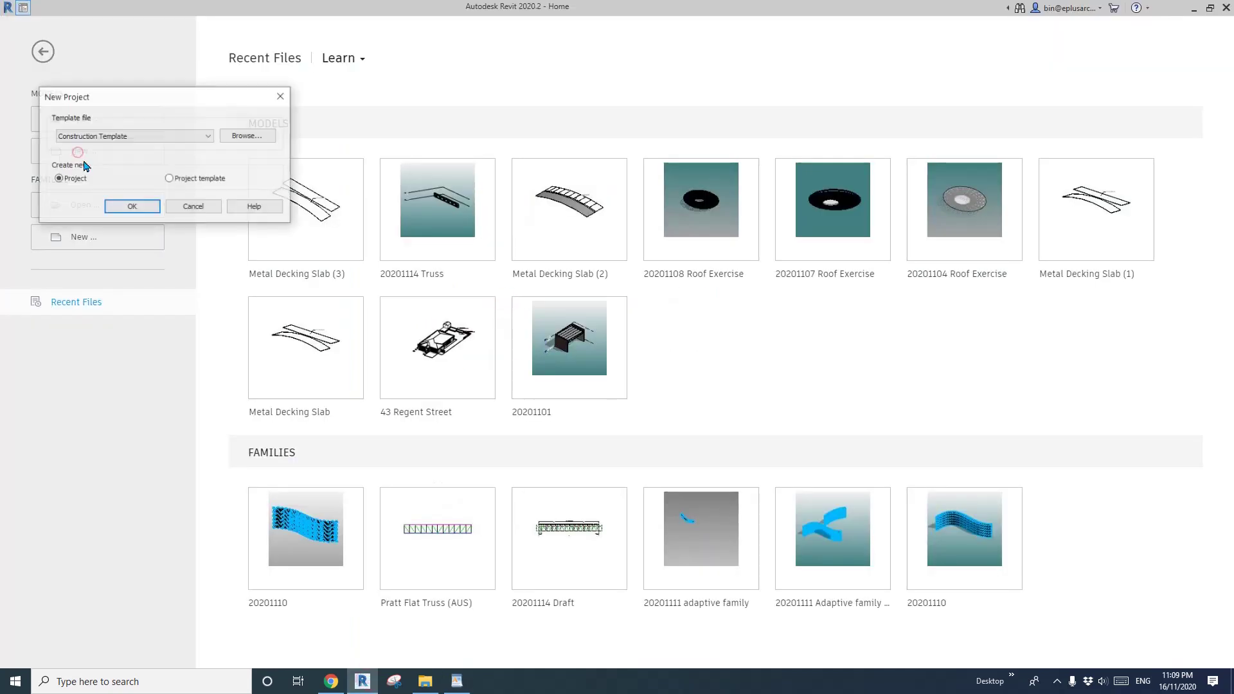
click(170, 135)
click(96, 154)
click(131, 207)
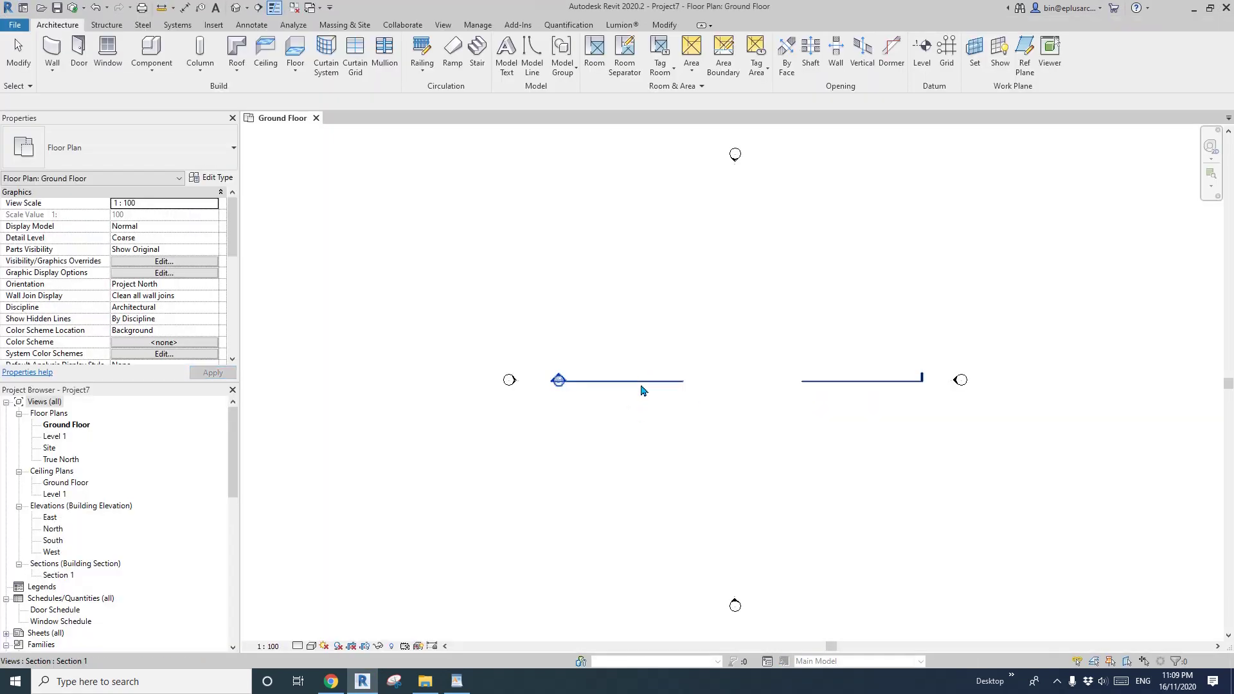
Draw a rectangle of Brick veneer - 250 timber walls about 9.6 m by 6 m between the elevation markers on the Ground Floor plan
middle_drag(781, 377, 609, 369)
scroll(635, 359, up, 1)
key(w)
key(a)
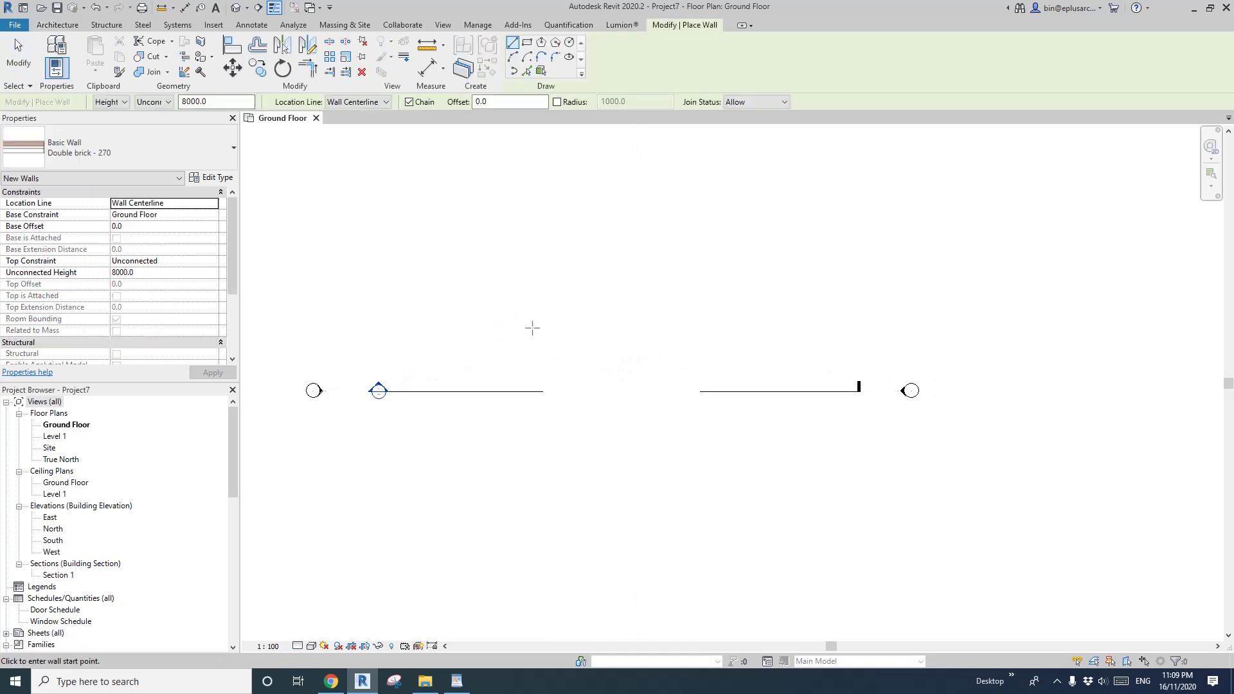
click(528, 44)
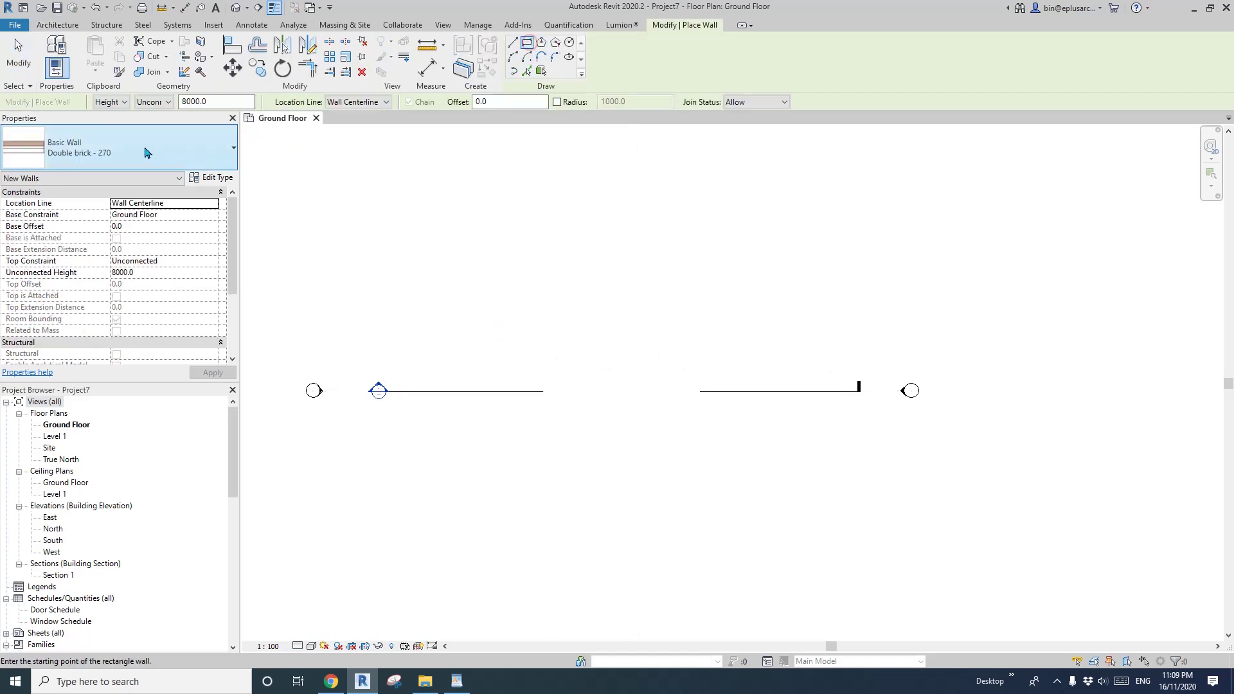
click(144, 153)
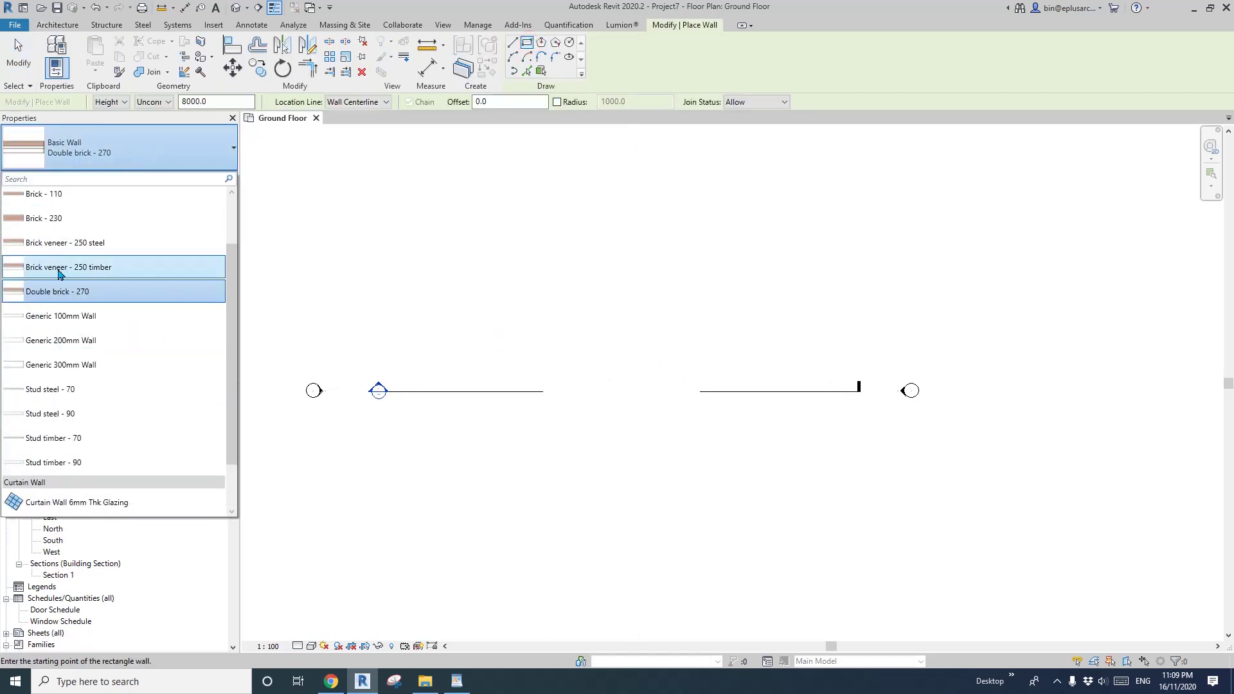
click(59, 274)
click(570, 347)
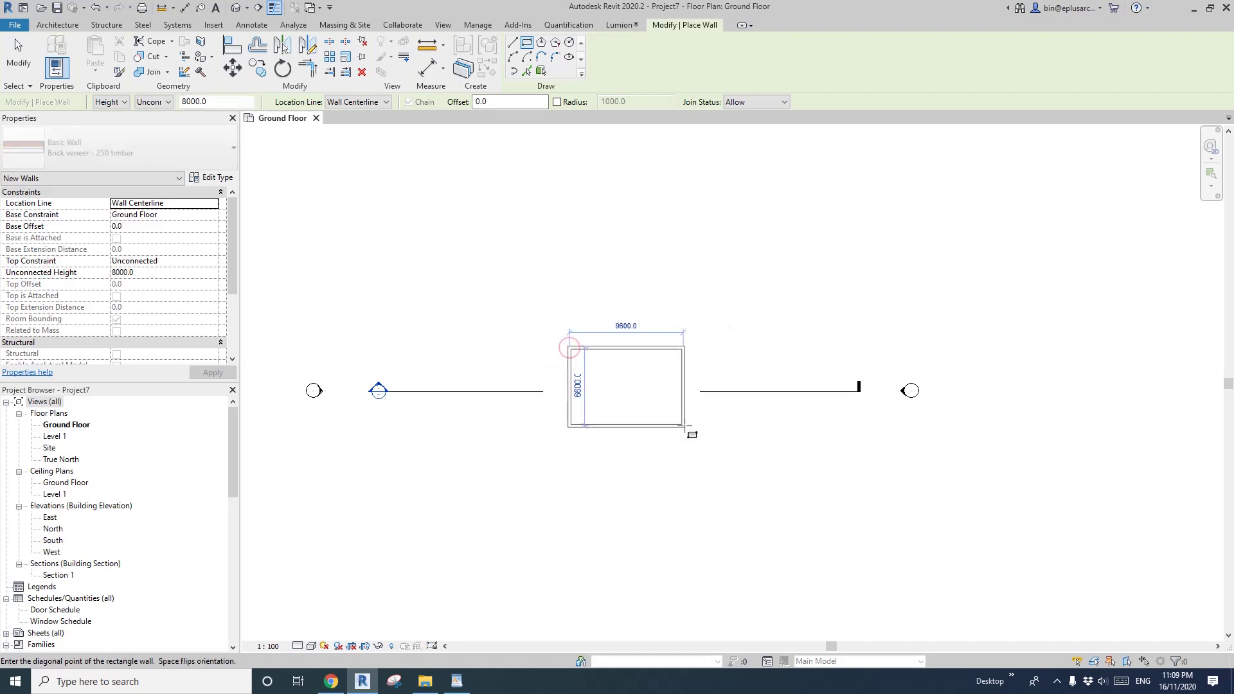
click(687, 420)
scroll(671, 409, up, 2)
scroll(643, 399, up, 2)
scroll(630, 394, down, 1)
key(Escape)
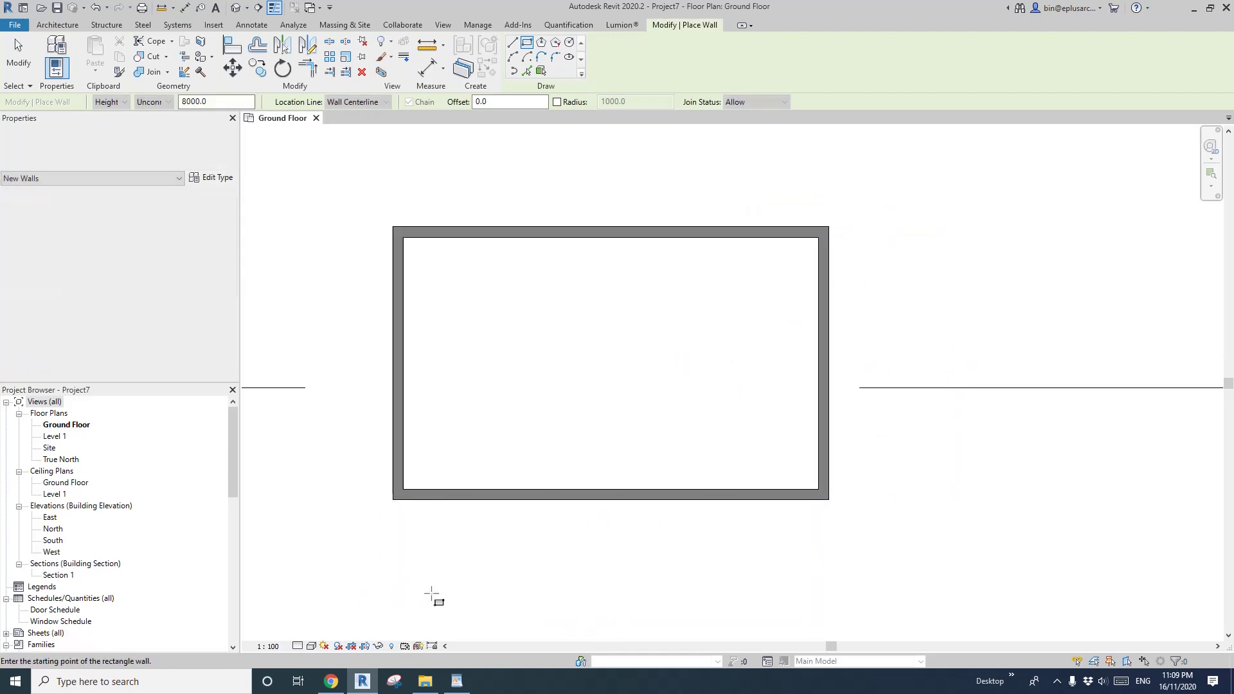
key(Escape)
Set the floor plan's detail level to Medium to display the wall layers
click(297, 646)
click(309, 620)
scroll(706, 322, up, 1)
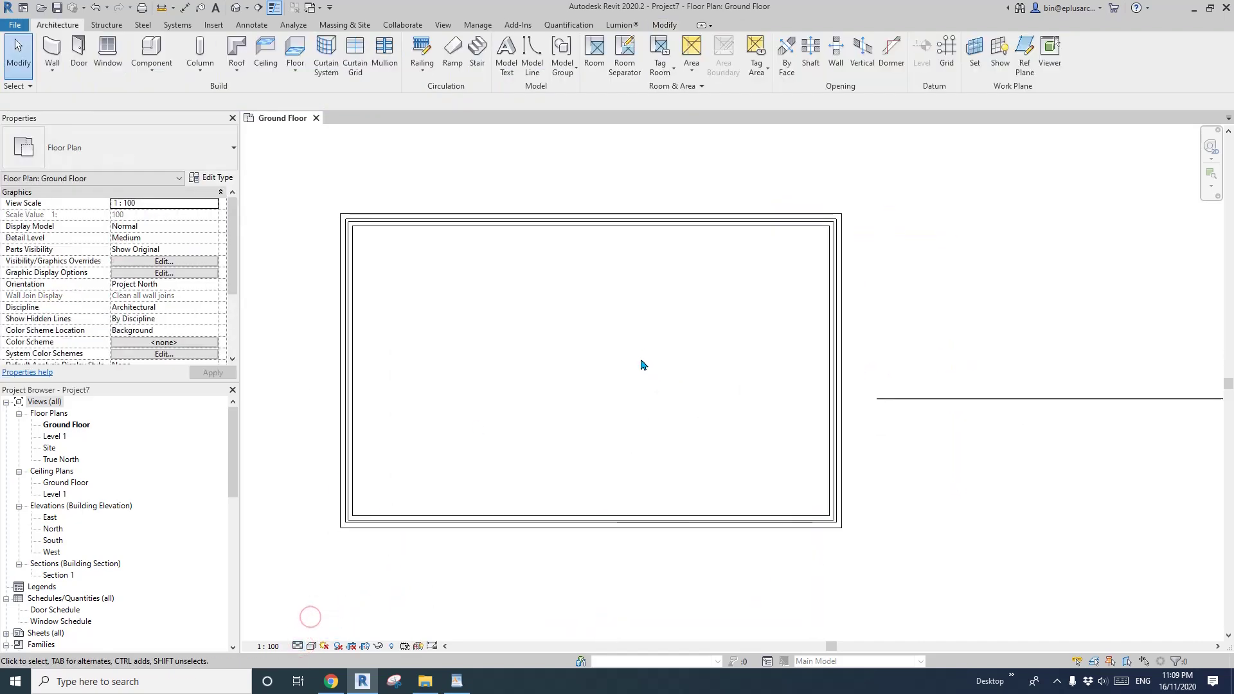
scroll(725, 240, up, 2)
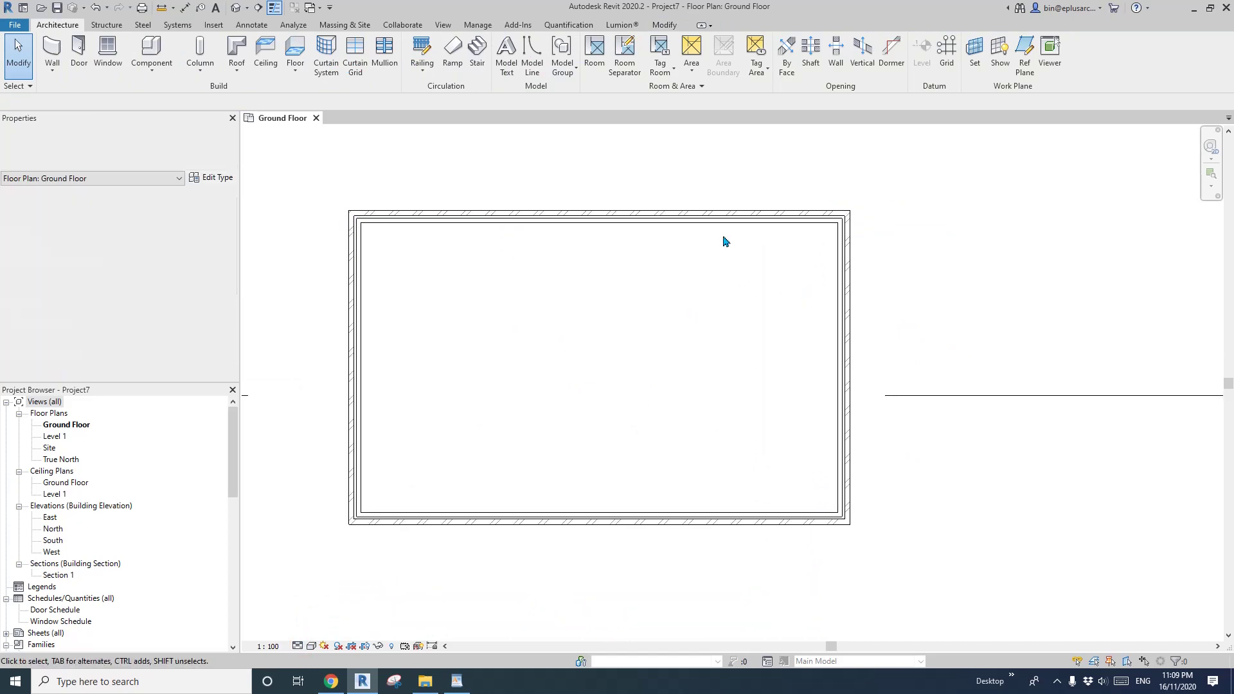
Split the upper horizontal wall into two segments near its midpoint
key(s)
key(l)
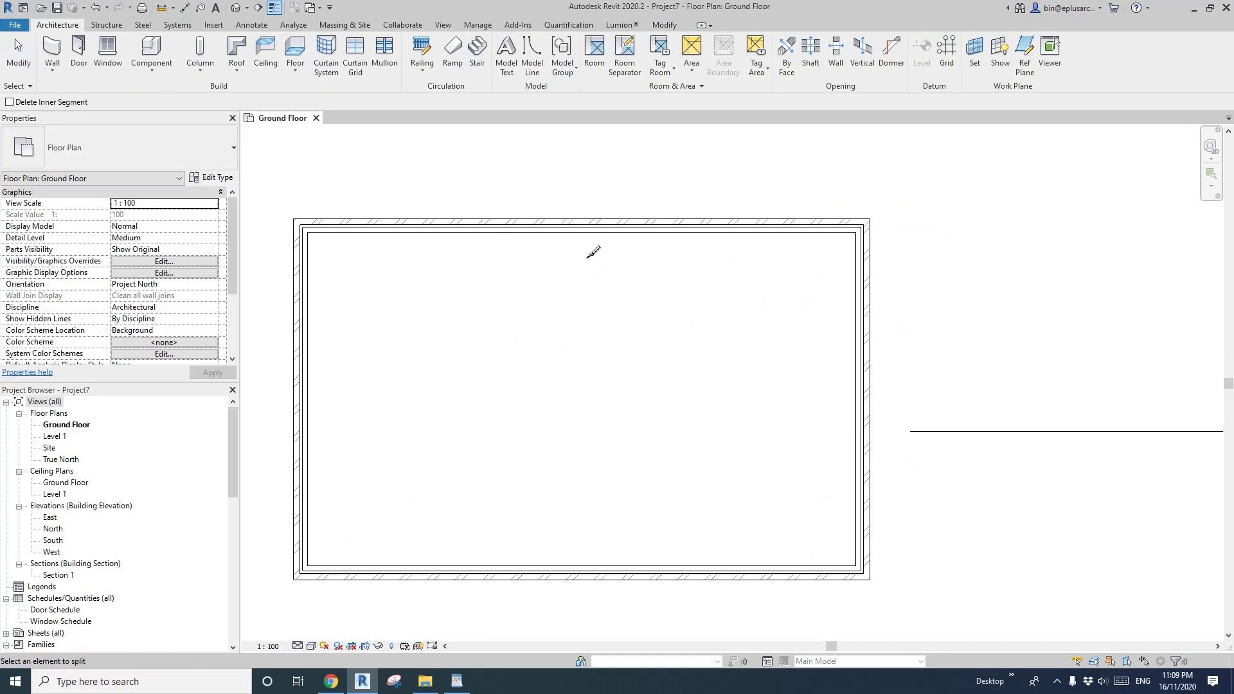
click(575, 226)
key(Escape)
click(674, 229)
scroll(616, 258, up, 2)
middle_drag(616, 258, 551, 317)
scroll(558, 309, up, 1)
key(Escape)
Examine the right segment of the split wall, comparing its layers and location line with the adjoining segment
click(601, 278)
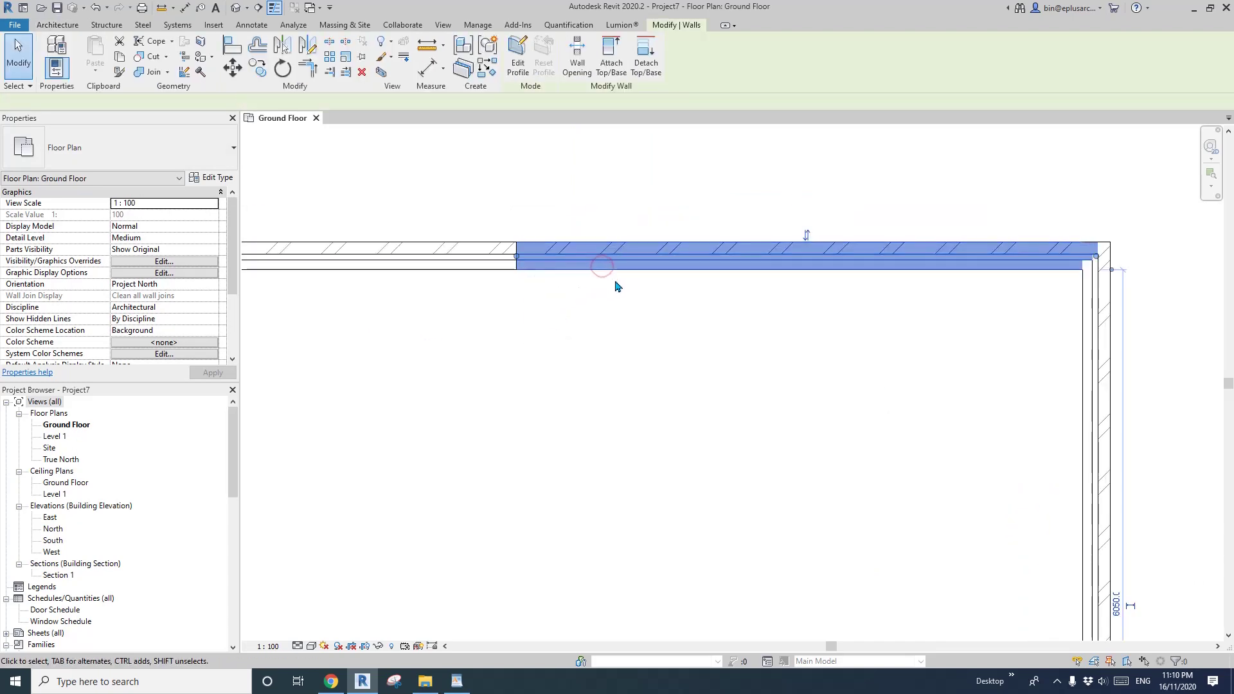
middle_drag(599, 303, 513, 334)
click(588, 329)
scroll(548, 312, up, 2)
click(546, 295)
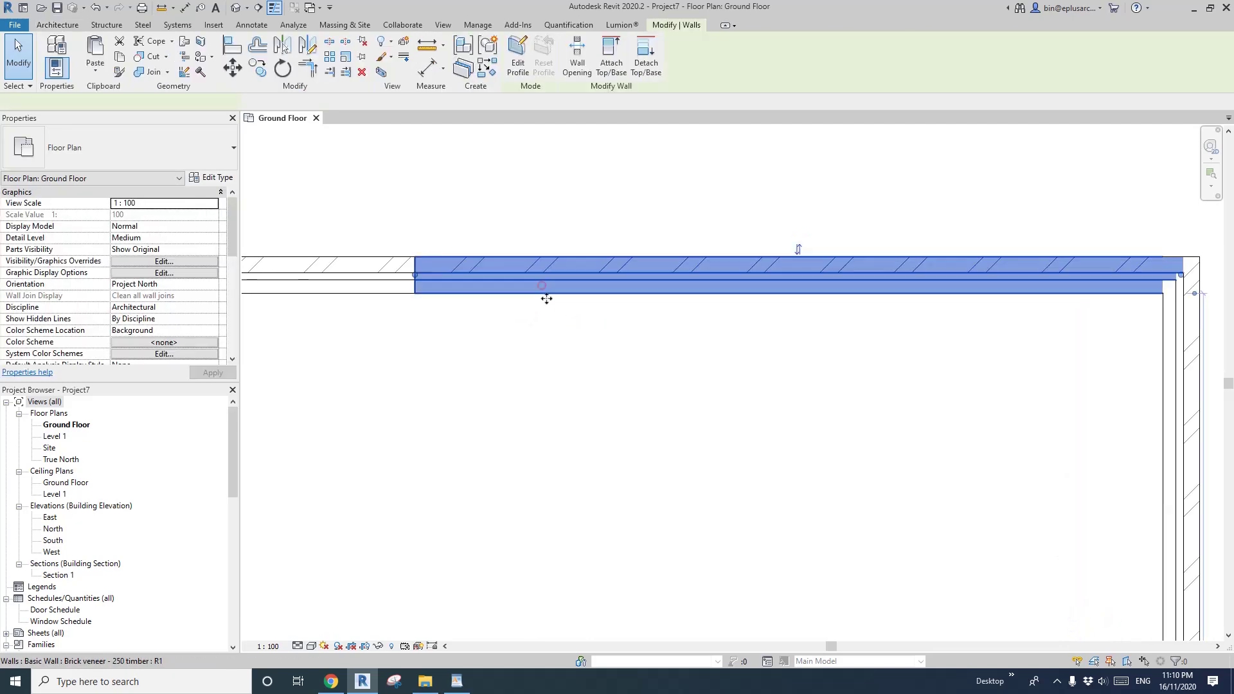
middle_drag(546, 295, 512, 297)
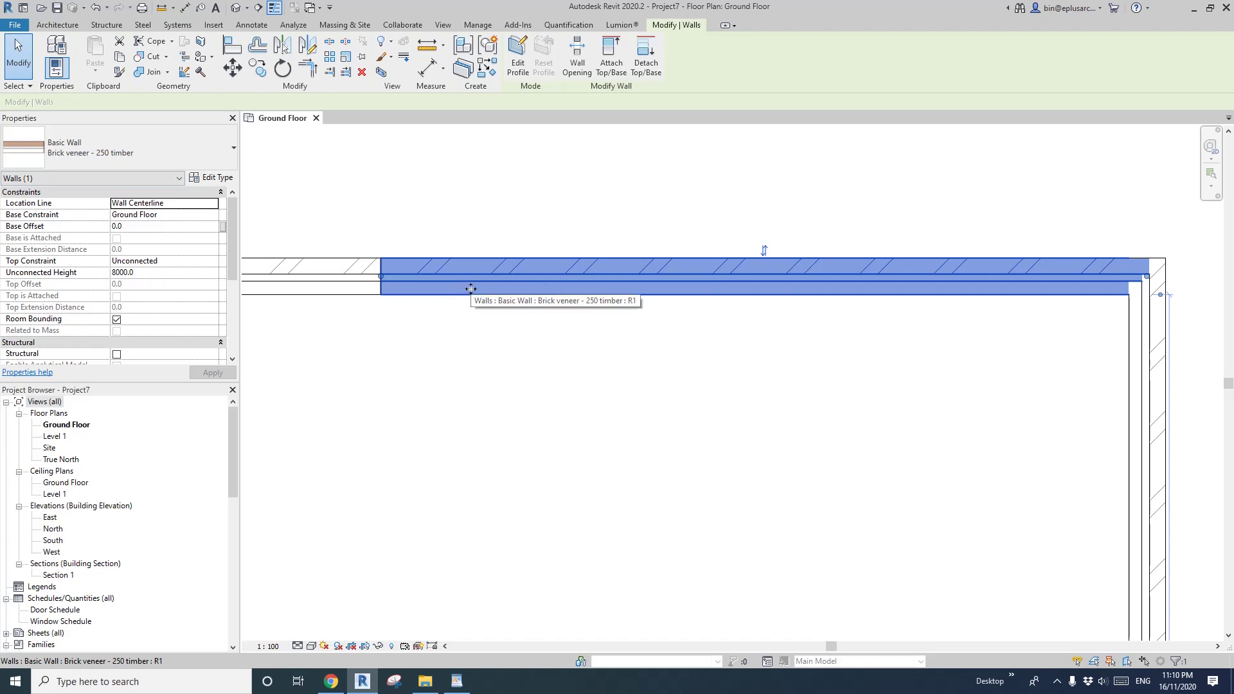
scroll(394, 290, up, 1)
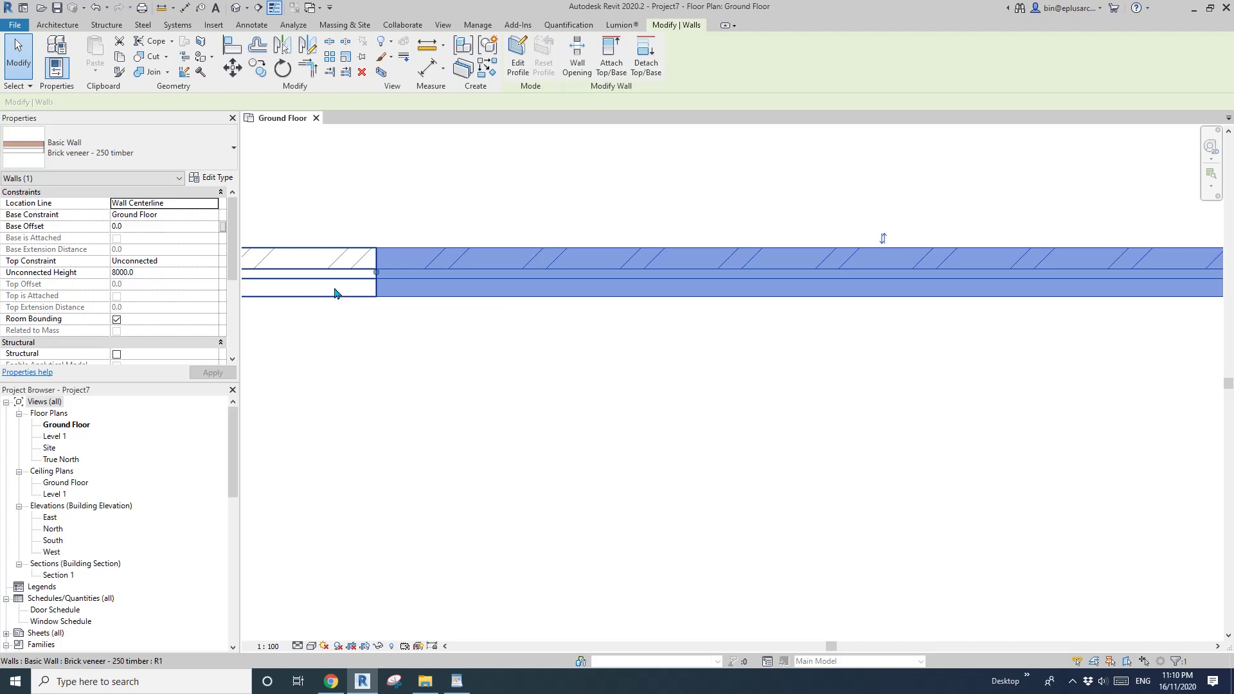
middle_drag(410, 298, 506, 315)
Try the Stud timber - 90 type on the right segment of the upper wall and undo the change
key(Escape)
click(573, 293)
scroll(574, 293, up, 1)
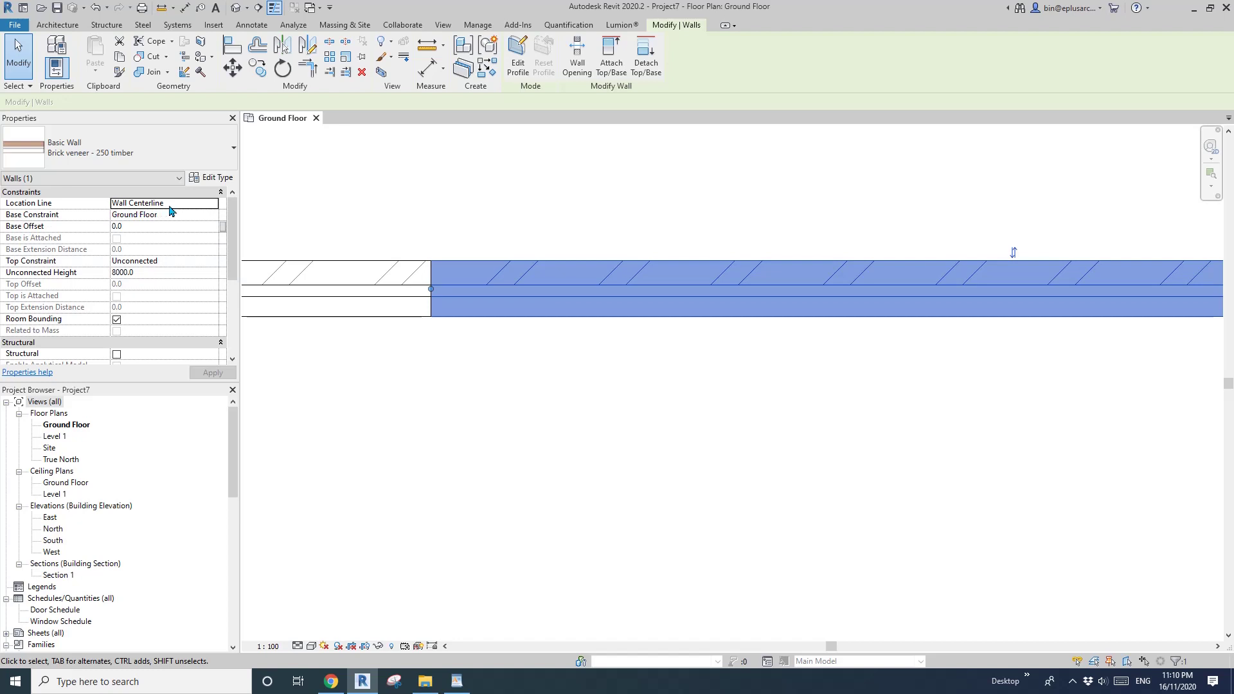
click(233, 148)
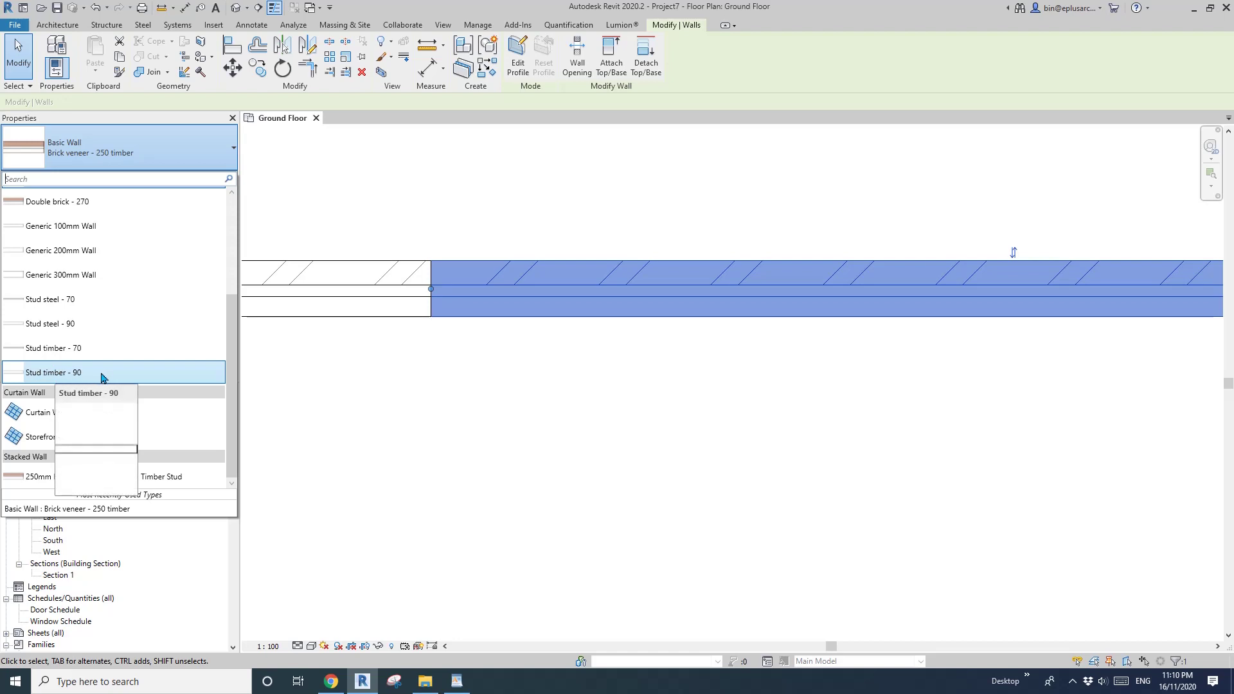
click(108, 378)
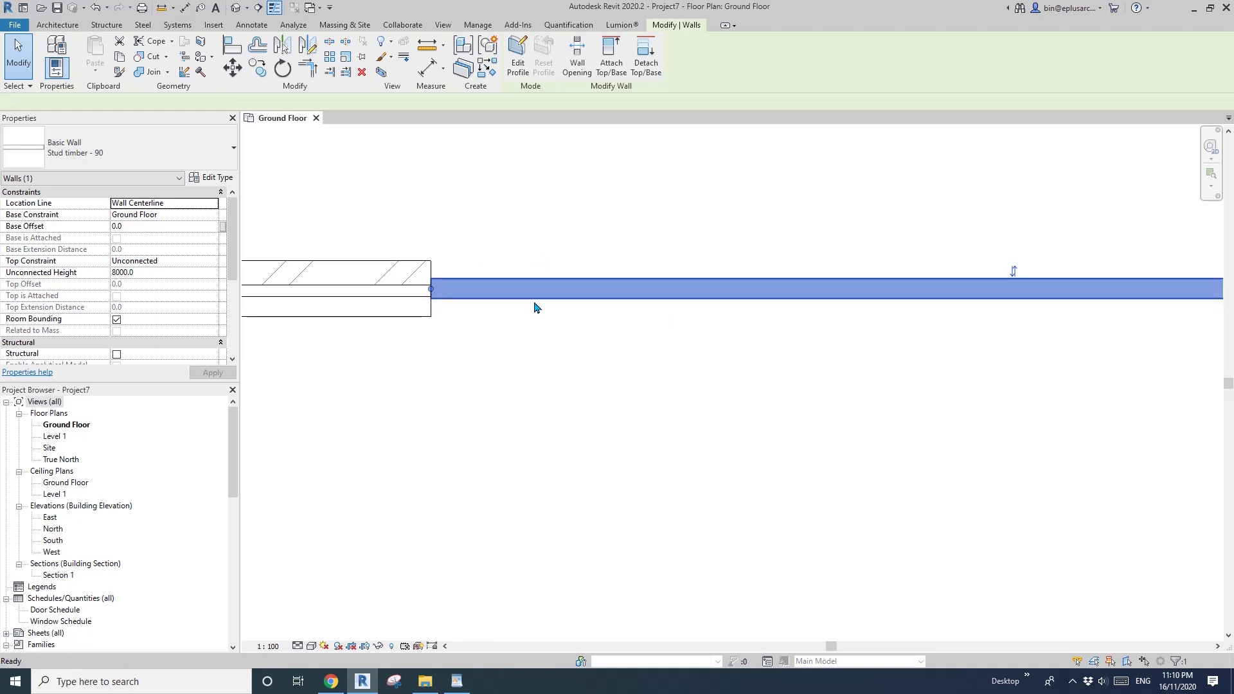
key(Escape)
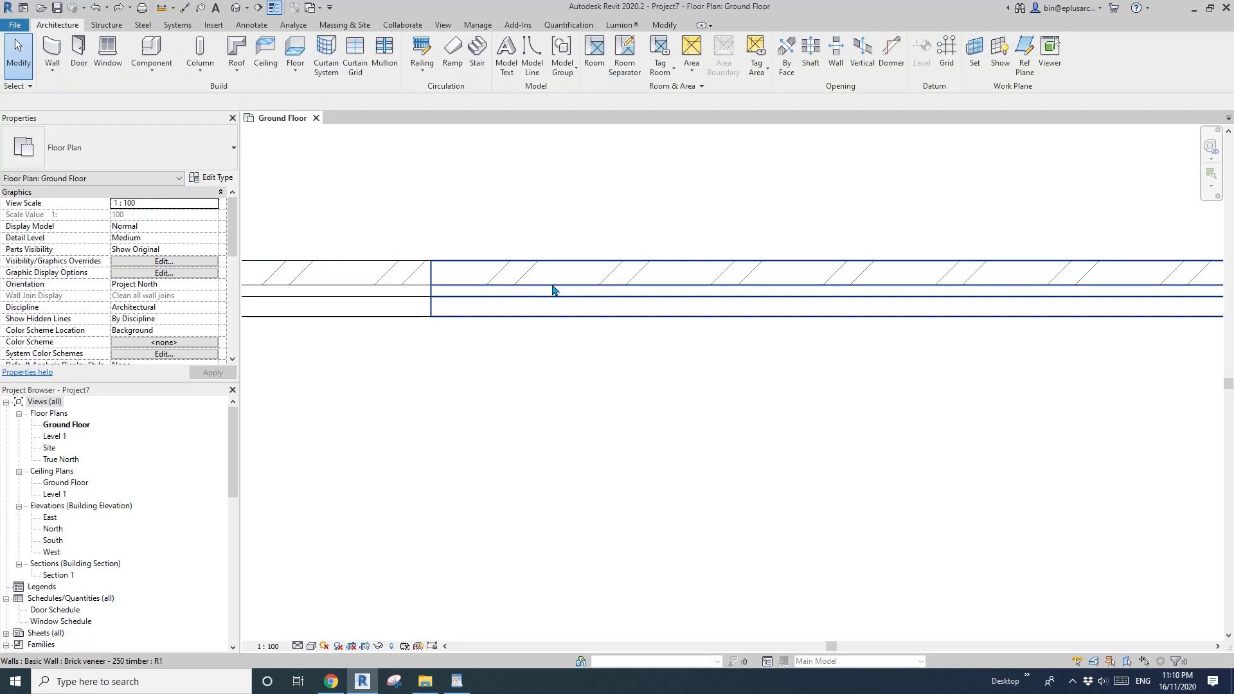
Change the right segment of the upper wall to the Stud timber - 90 wall type
click(553, 290)
click(129, 149)
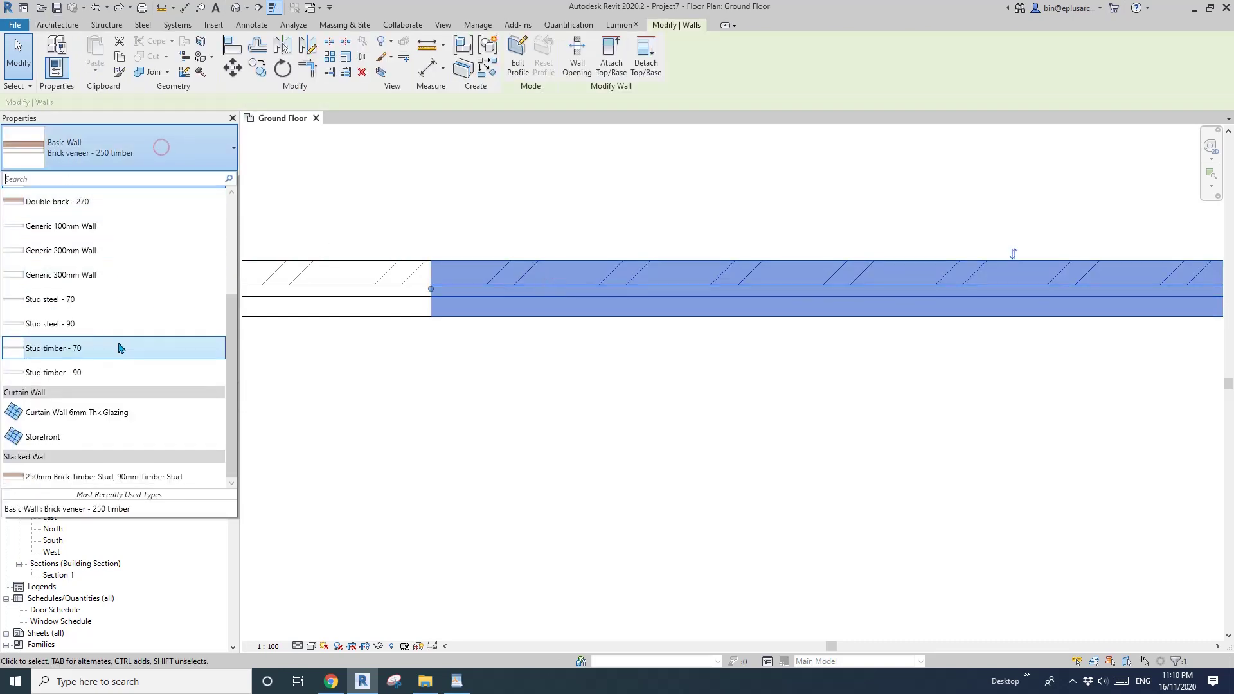
click(76, 371)
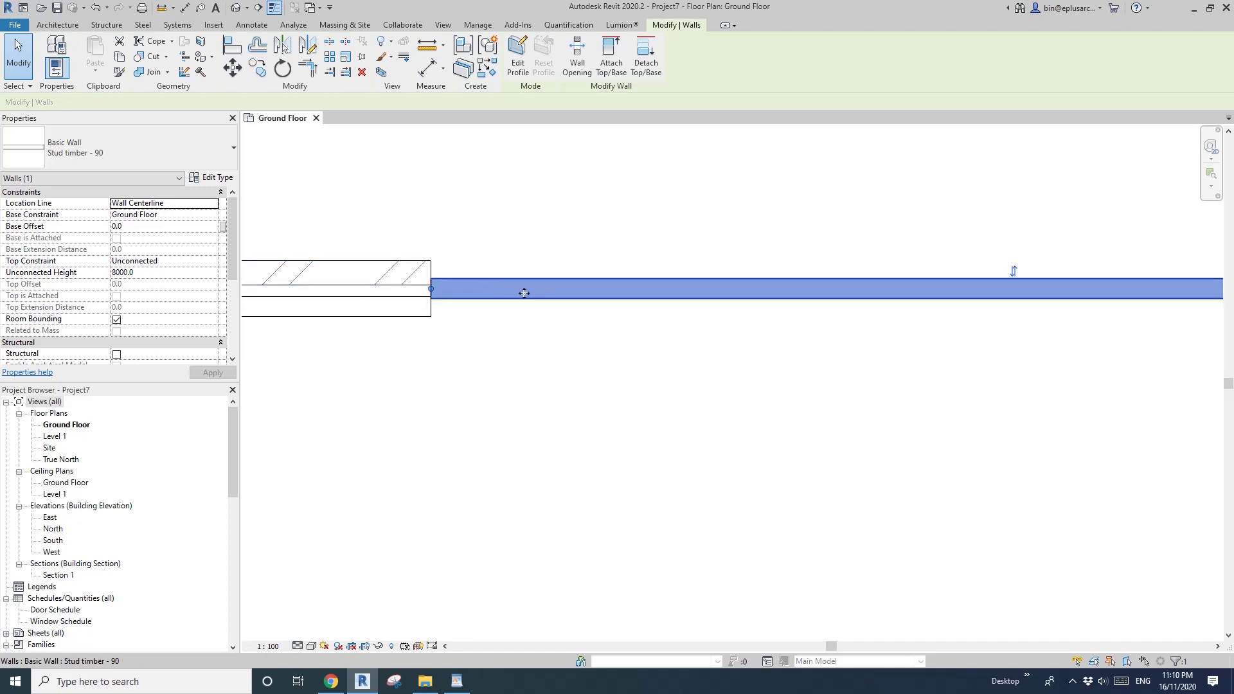
key(Escape)
Try to move the stud wall 80 mm down to the brick veneer wall's inner corner, and undo the move
click(443, 289)
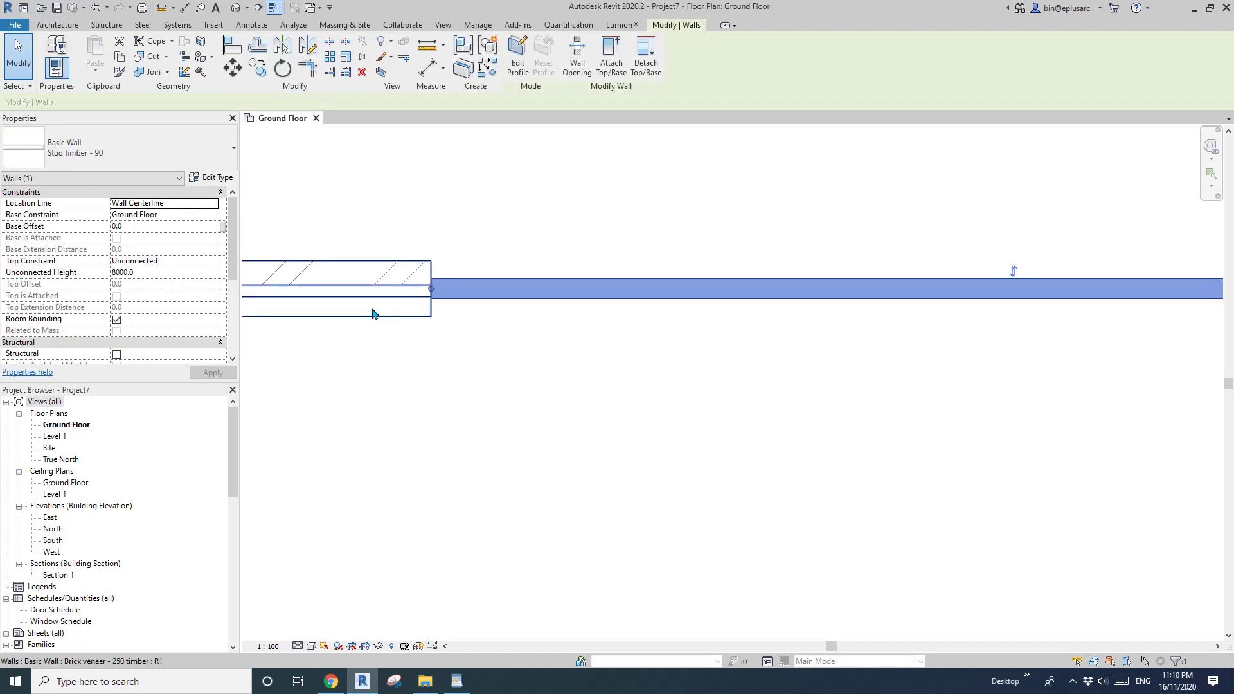
scroll(390, 309, up, 1)
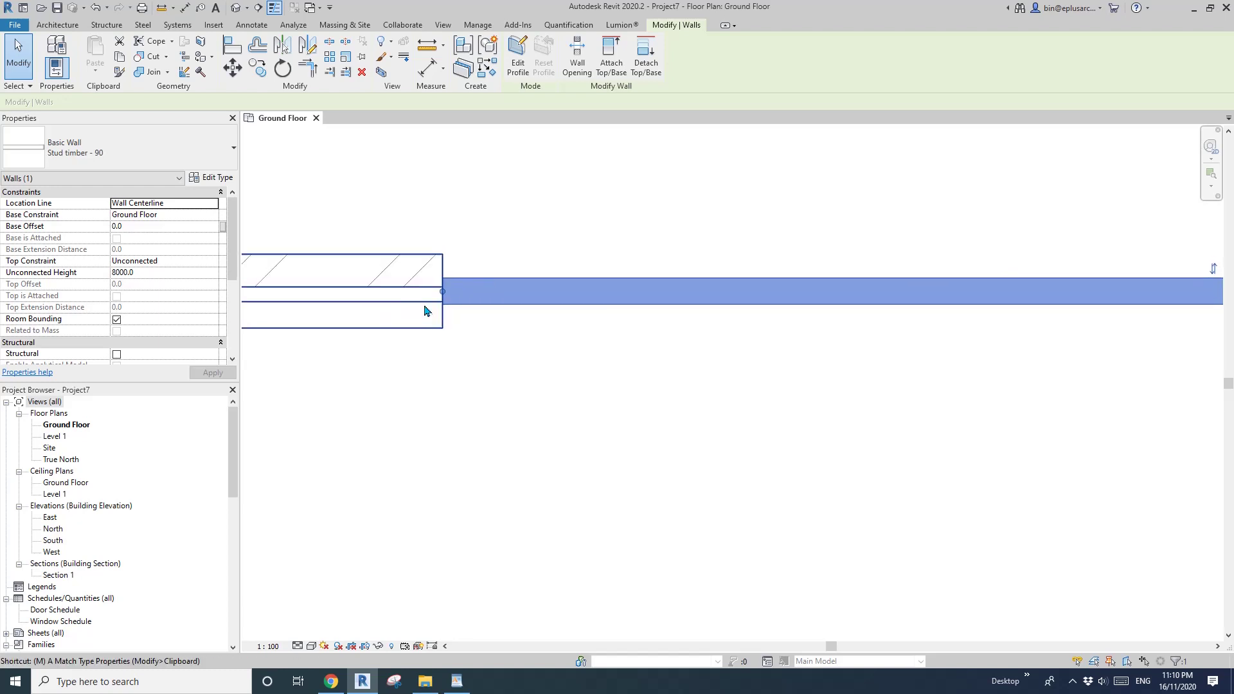
key(m)
key(v)
click(442, 306)
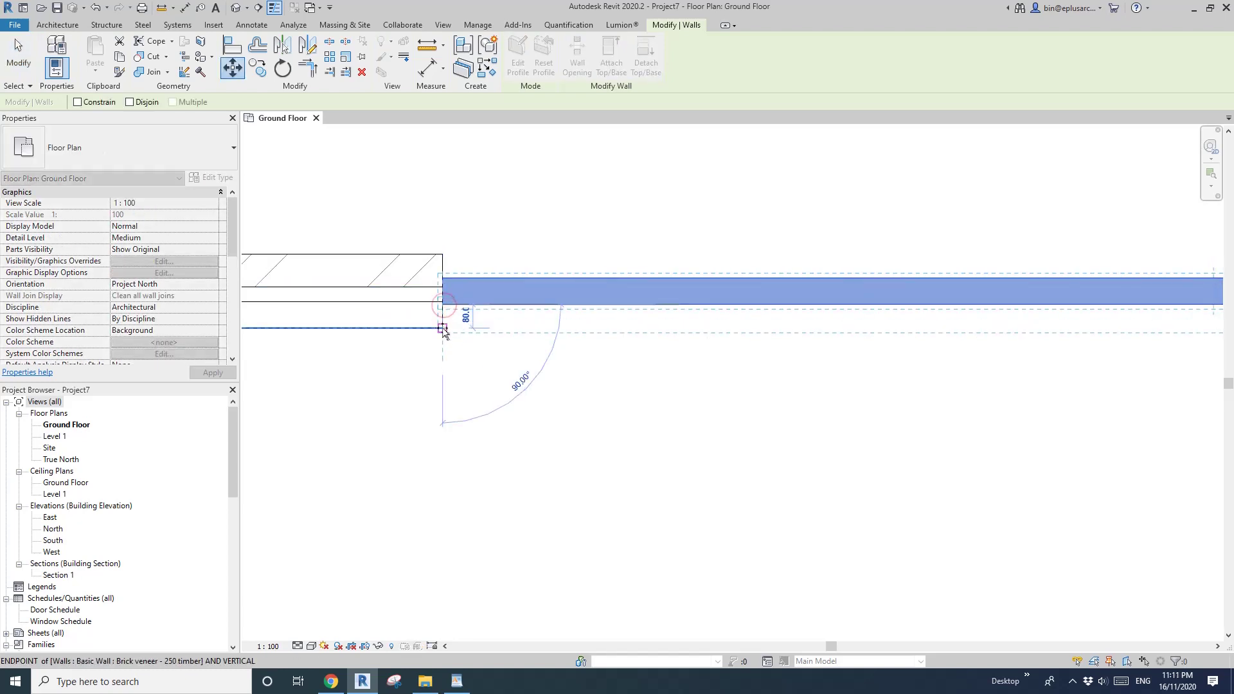
click(443, 328)
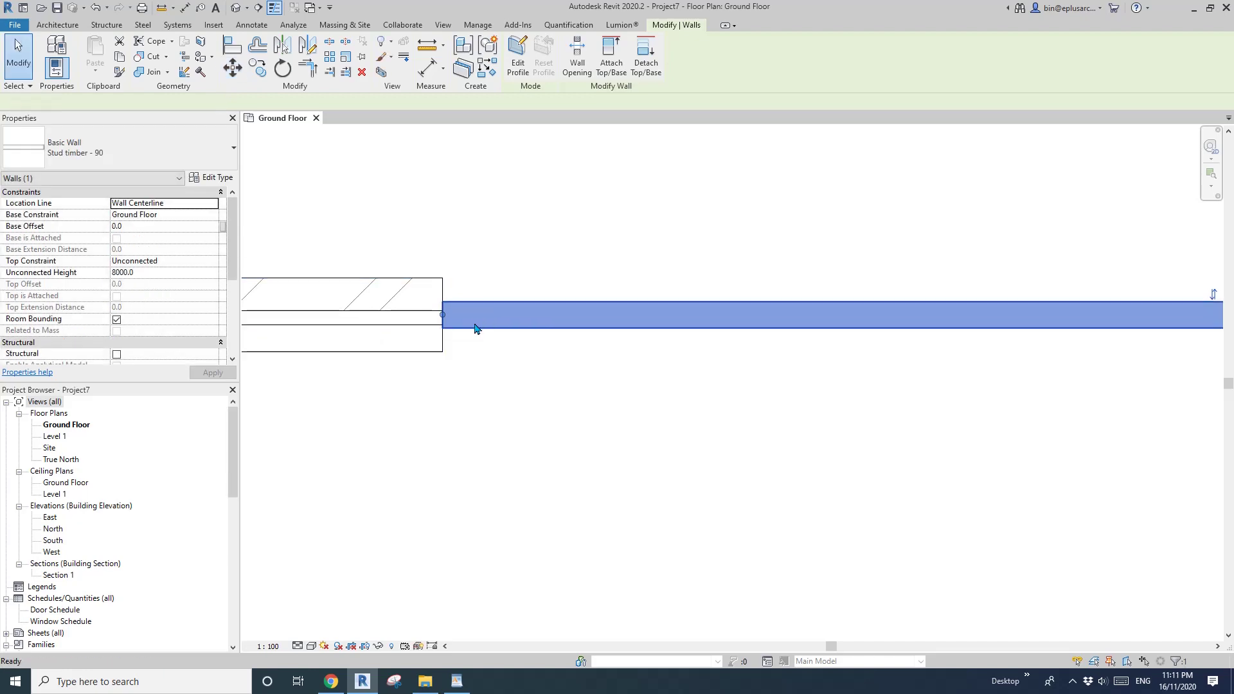
key(ctrl+z)
Move the stud wall down to line up with the brick veneer wall's inner face, unjoining the two walls
click(446, 298)
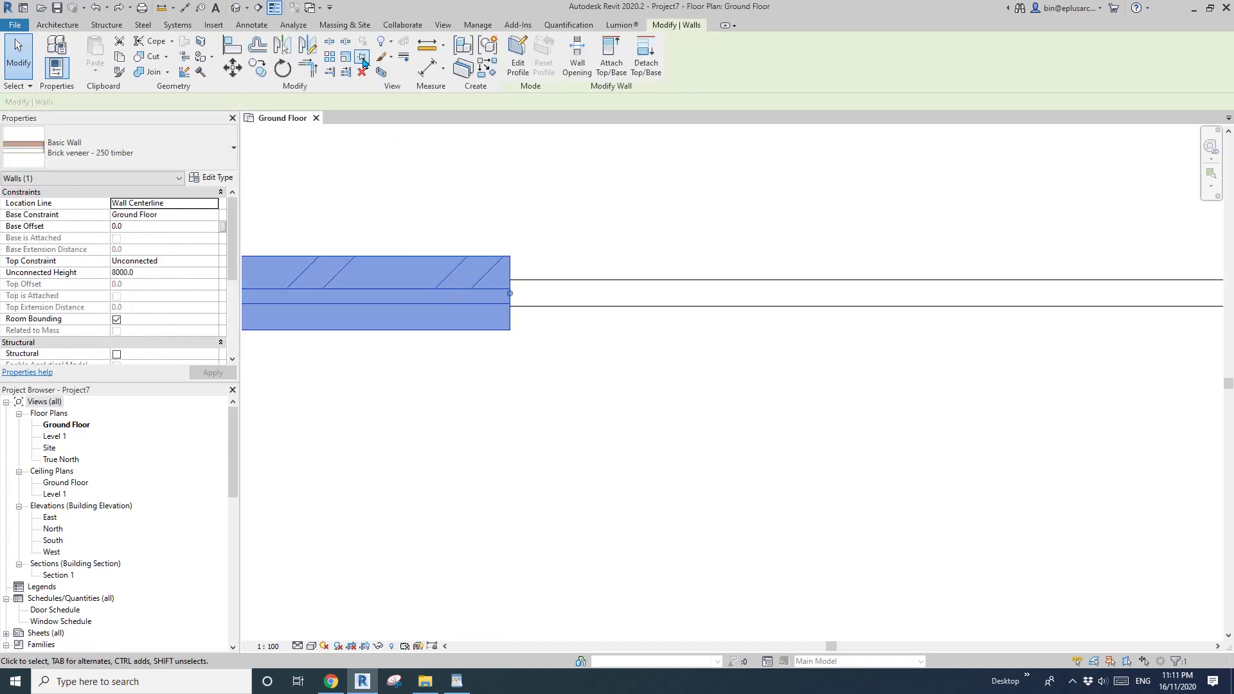
click(550, 302)
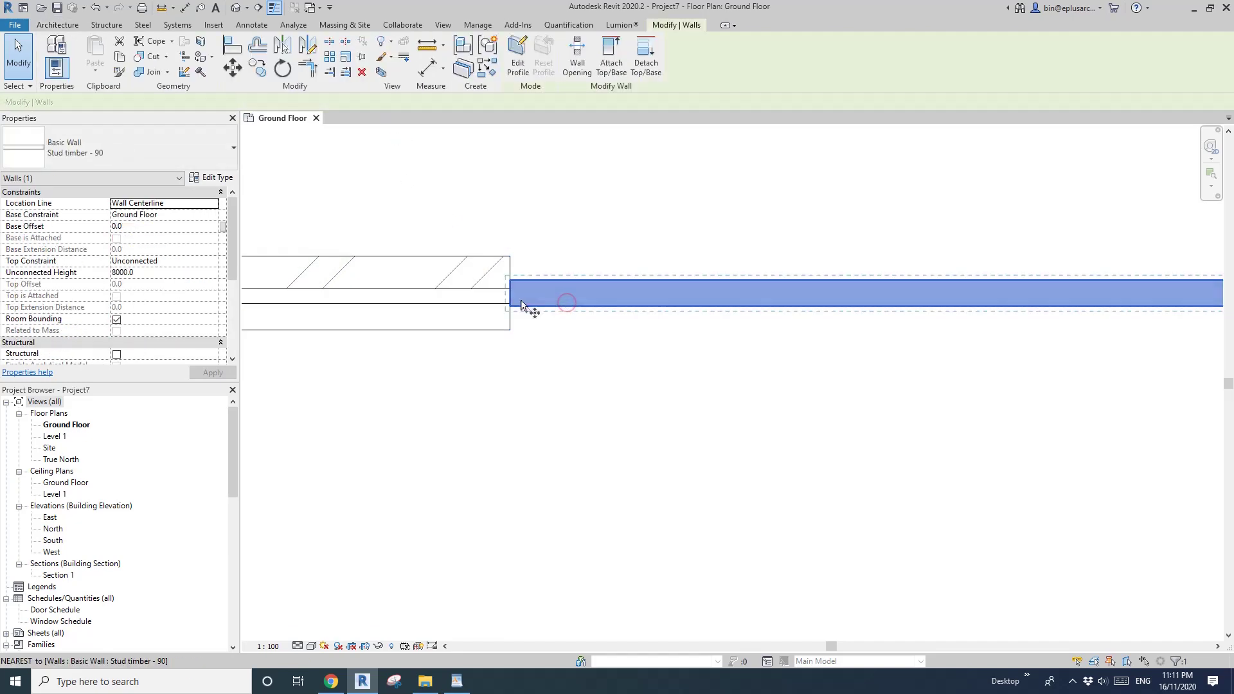
click(518, 316)
scroll(540, 302, up, 2)
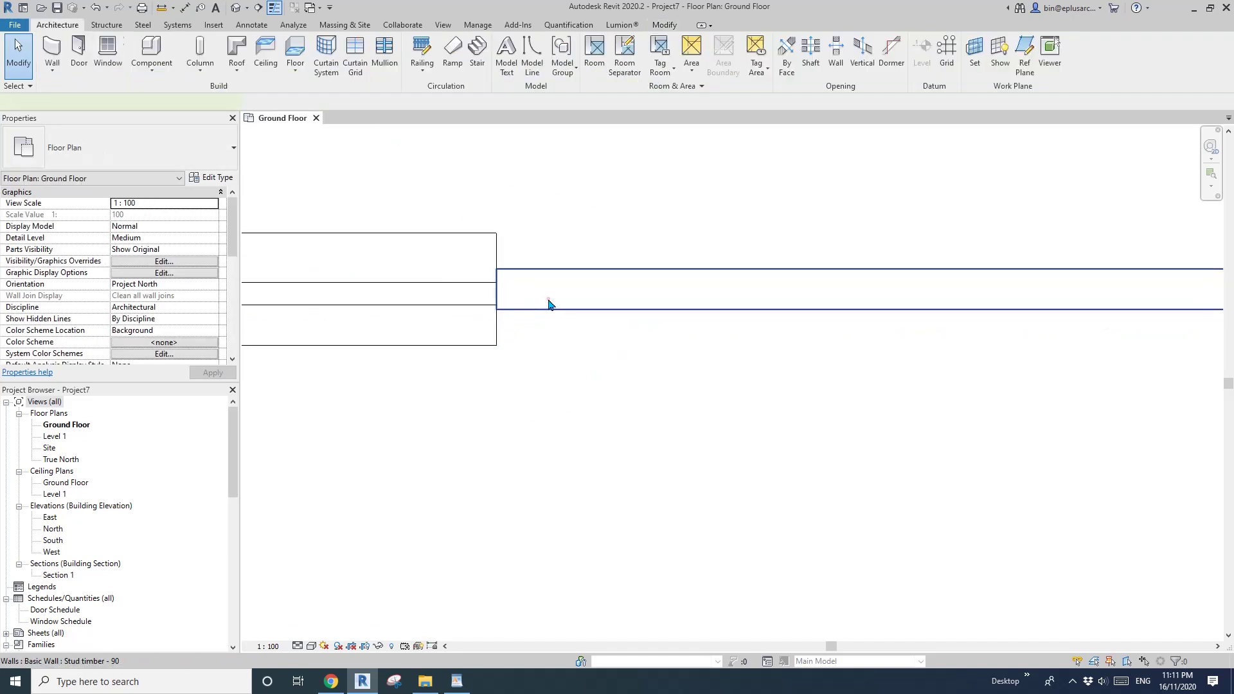
click(549, 304)
drag(496, 311, 498, 345)
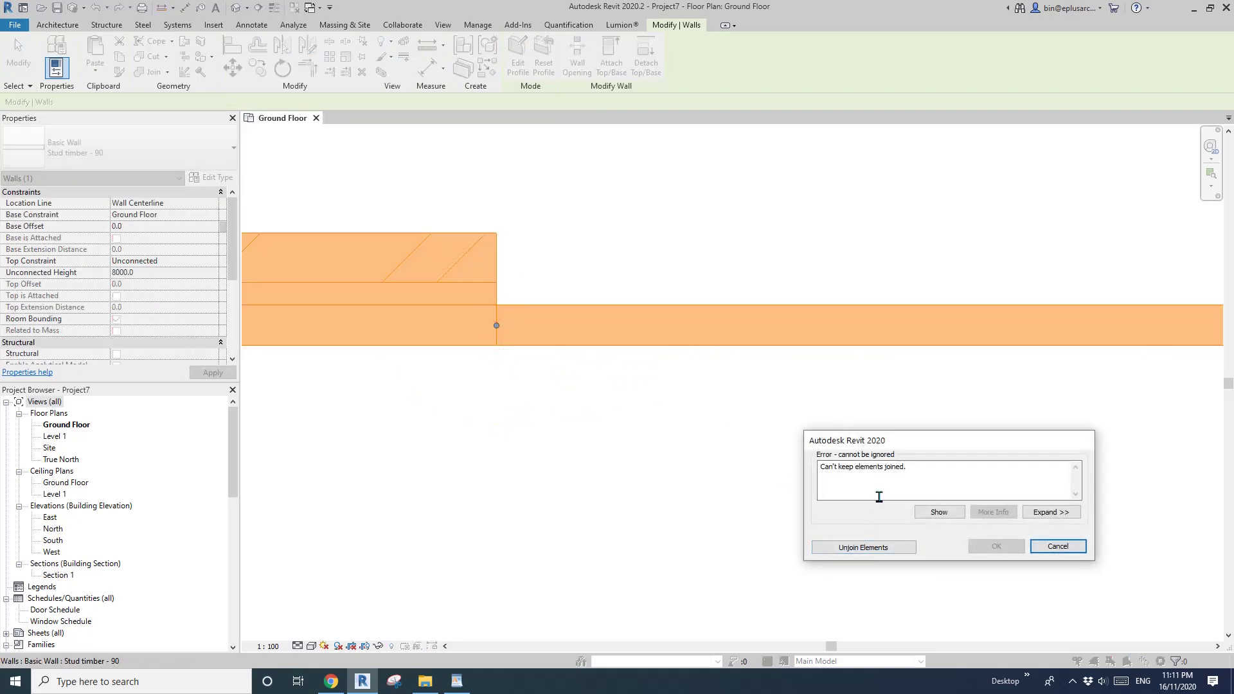
click(894, 548)
Rejoin the stud wall's end to the brick veneer wall and check the joint between the two segments
click(530, 314)
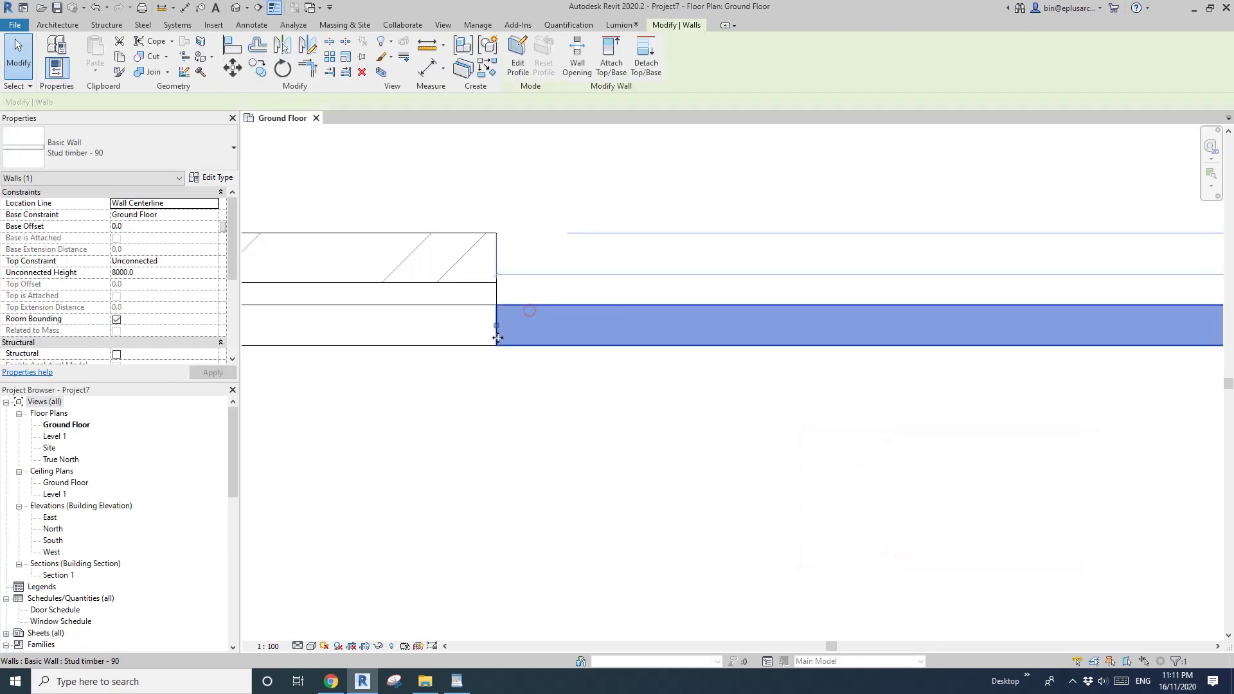
mouse_move(498, 331)
mouse_down()
mouse_move(542, 330)
mouse_move(498, 328)
mouse_up()
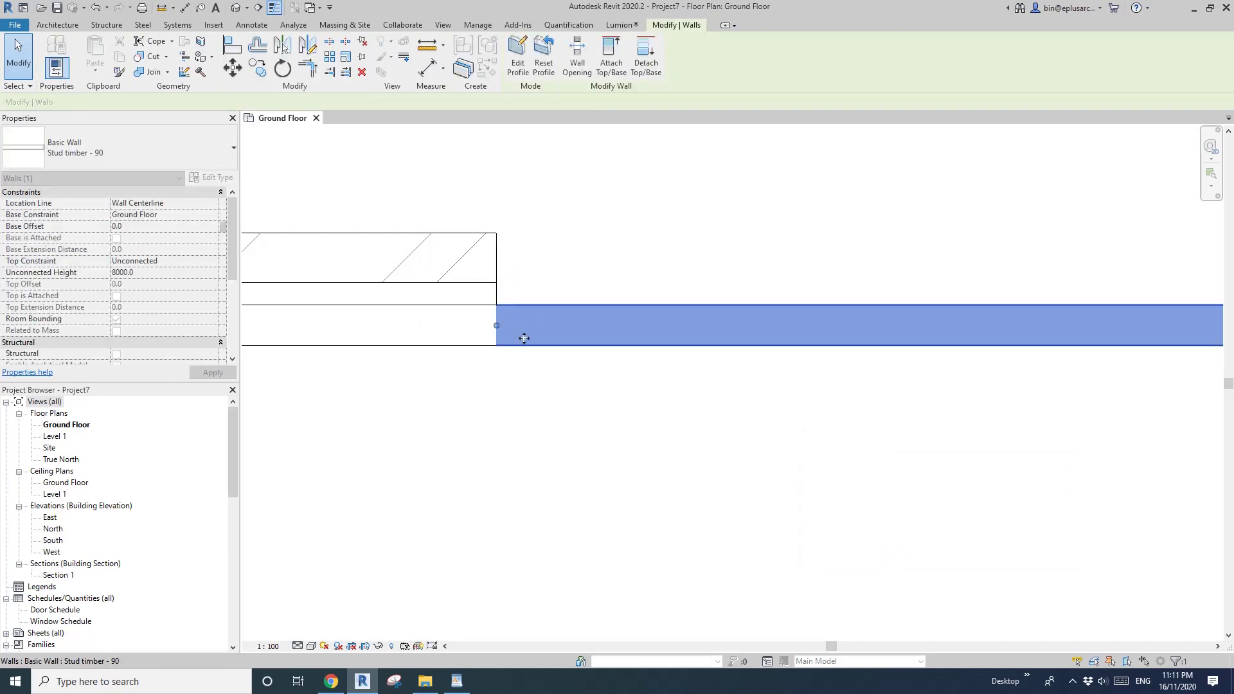
key(Escape)
scroll(534, 341, down, 2)
scroll(494, 357, down, 1)
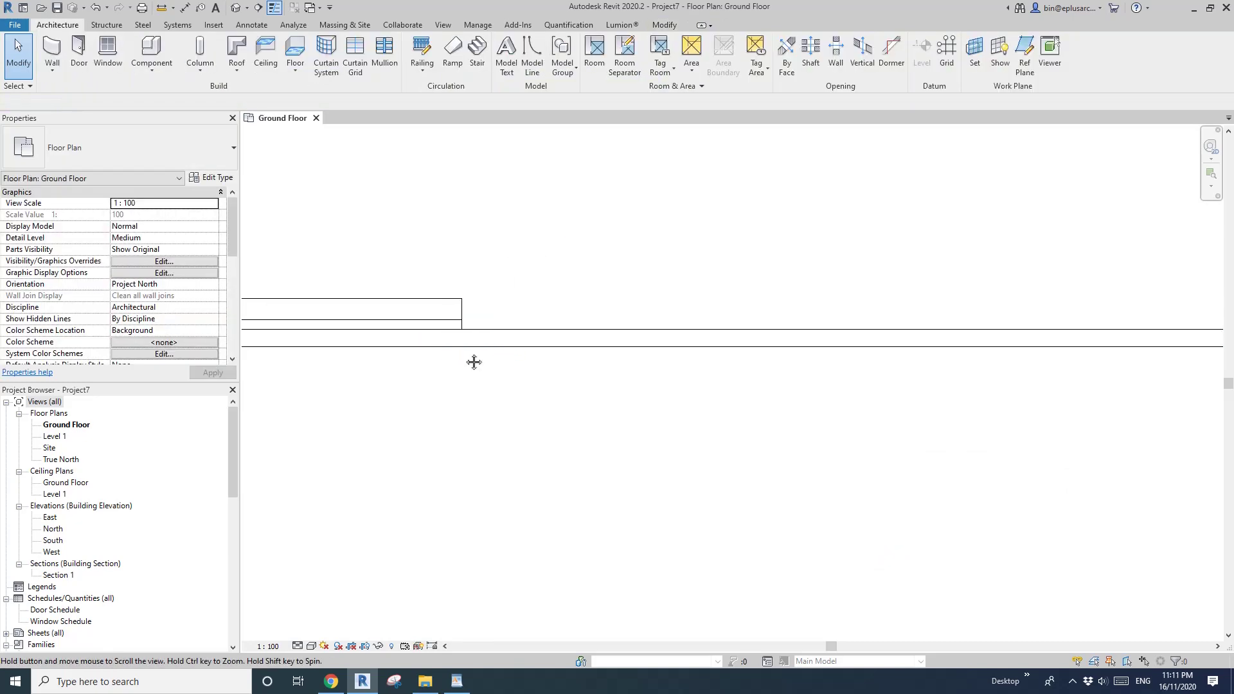
click(432, 322)
scroll(515, 284, up, 2)
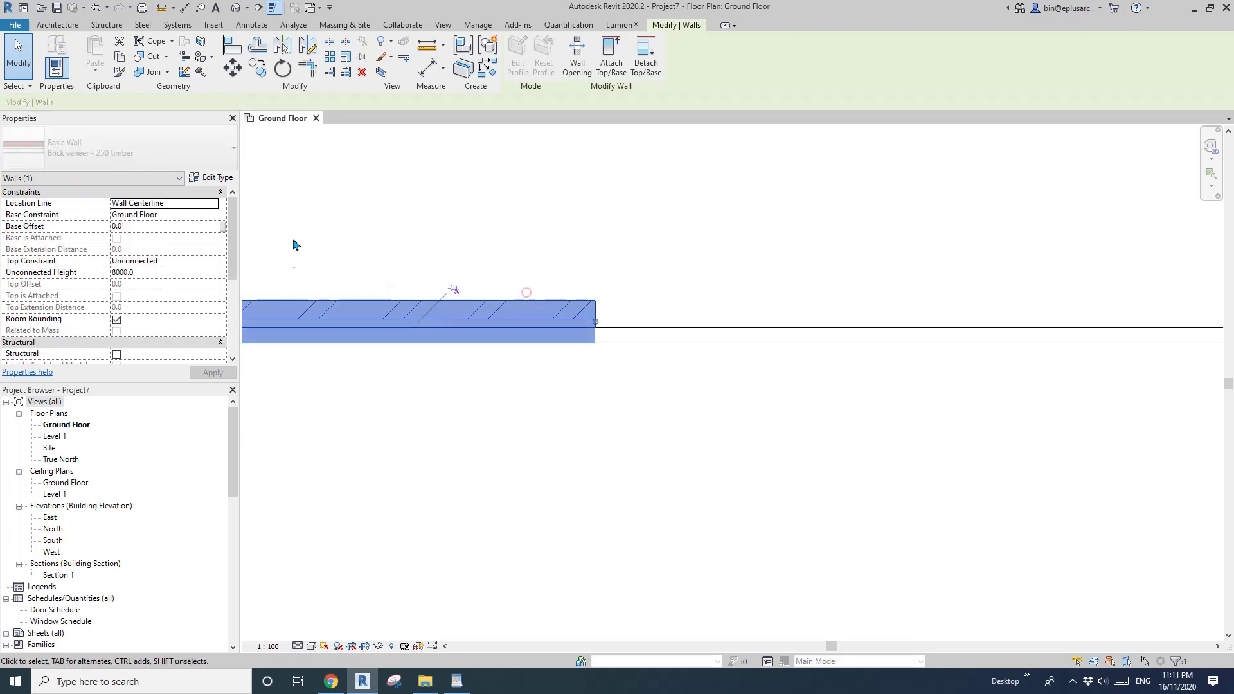
click(598, 366)
scroll(501, 353, down, 2)
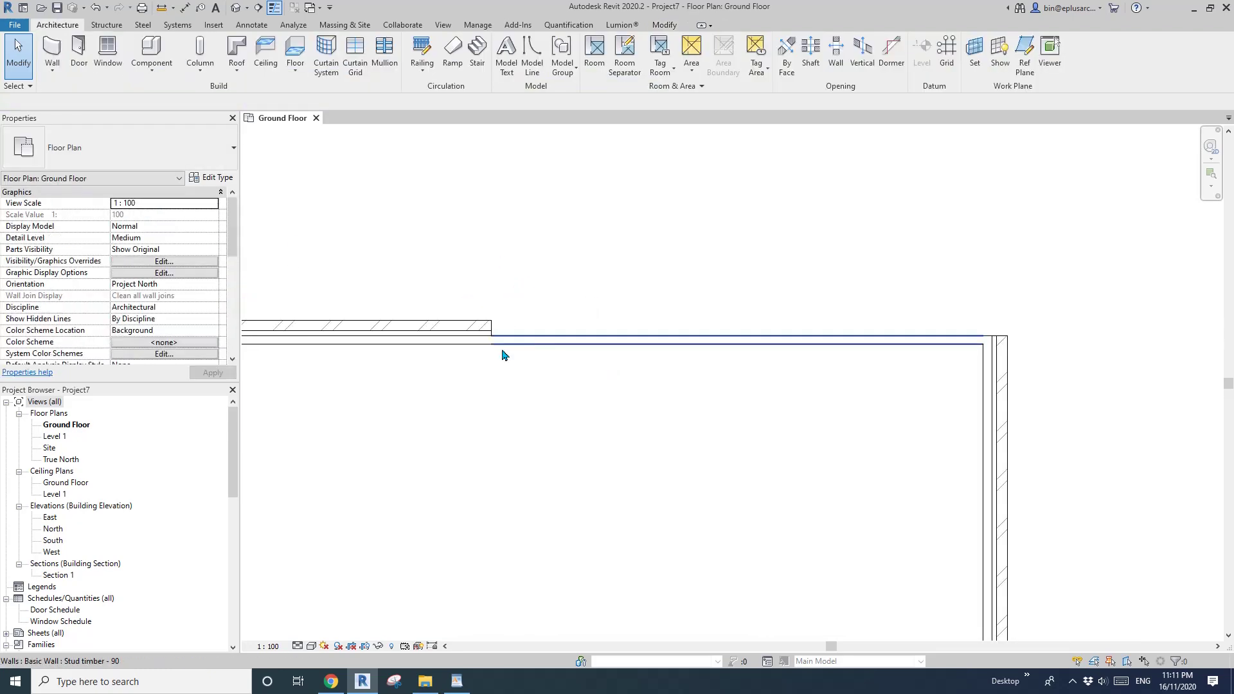
Split the building's right-hand brick veneer wall about 3740 mm above its lower end
scroll(549, 347, up, 1)
middle_drag(589, 352, 562, 352)
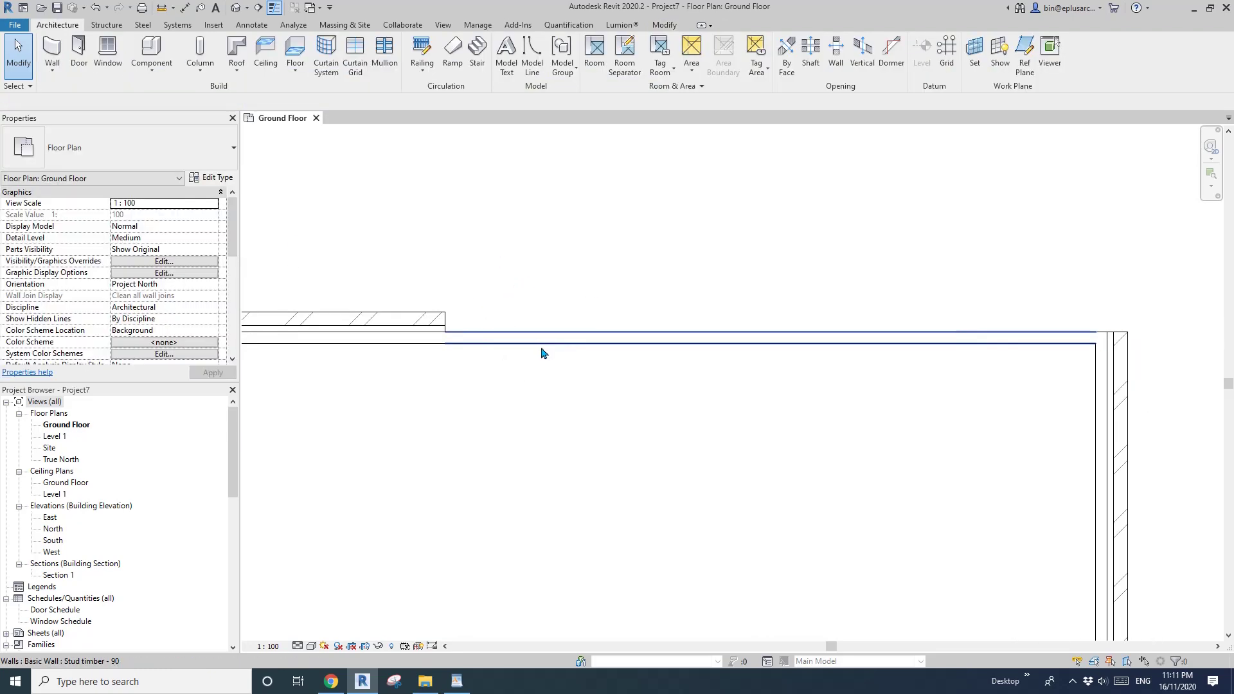
scroll(540, 338, down, 2)
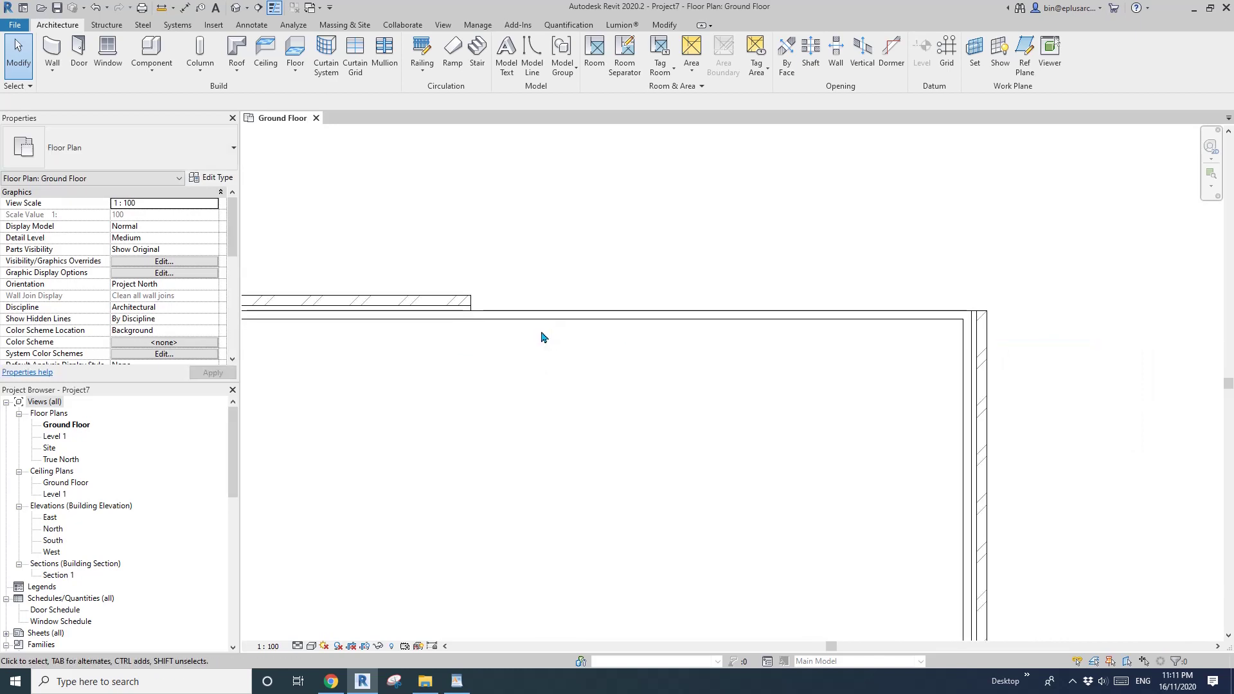
scroll(559, 326, down, 2)
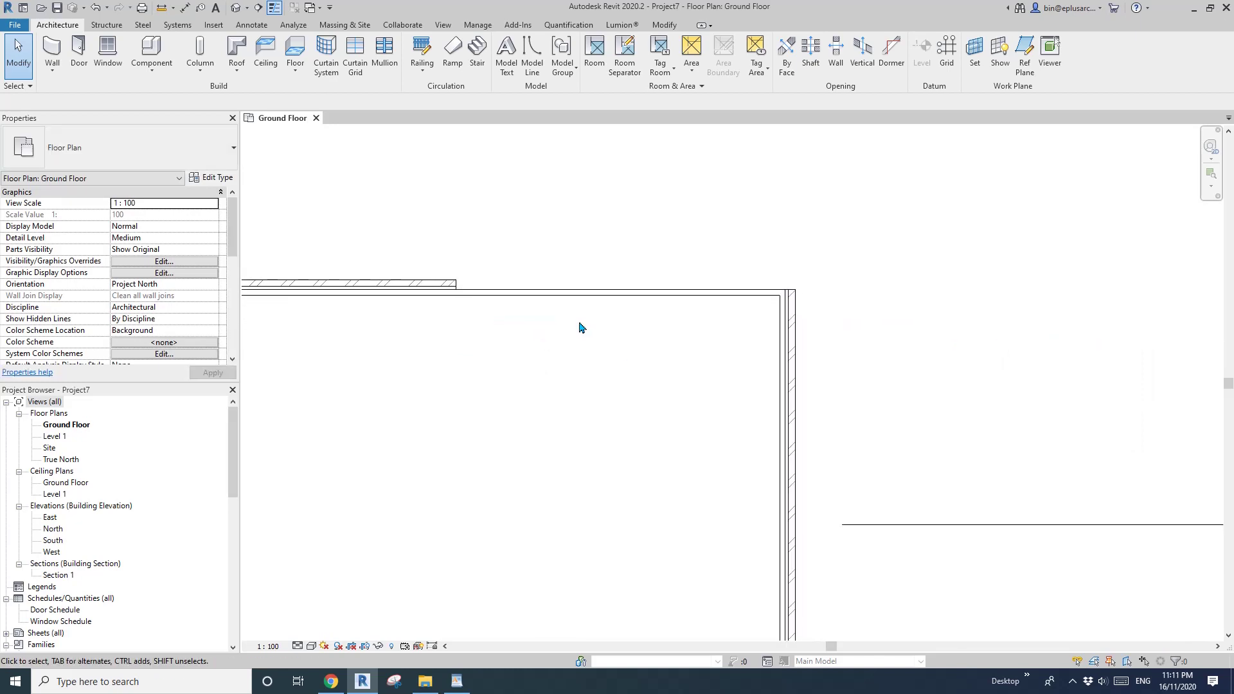
scroll(662, 413, down, 3)
middle_drag(719, 327, 672, 363)
key(s)
key(l)
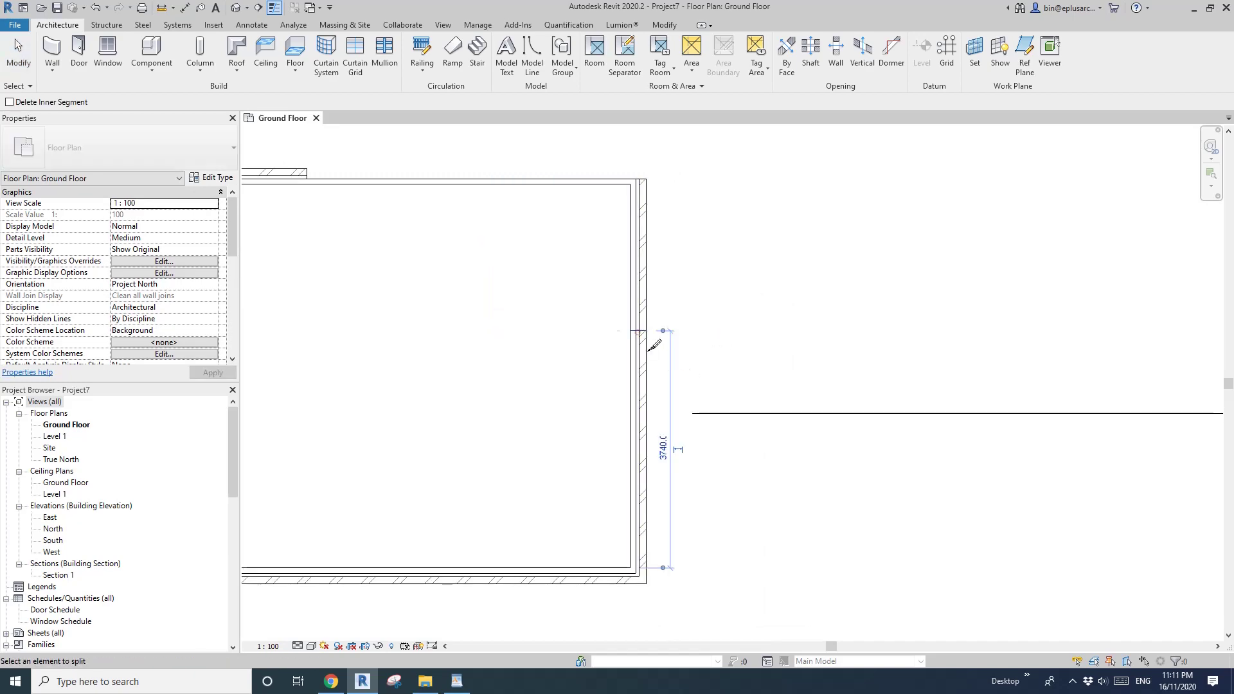
click(643, 331)
key(Escape)
scroll(642, 394, up, 3)
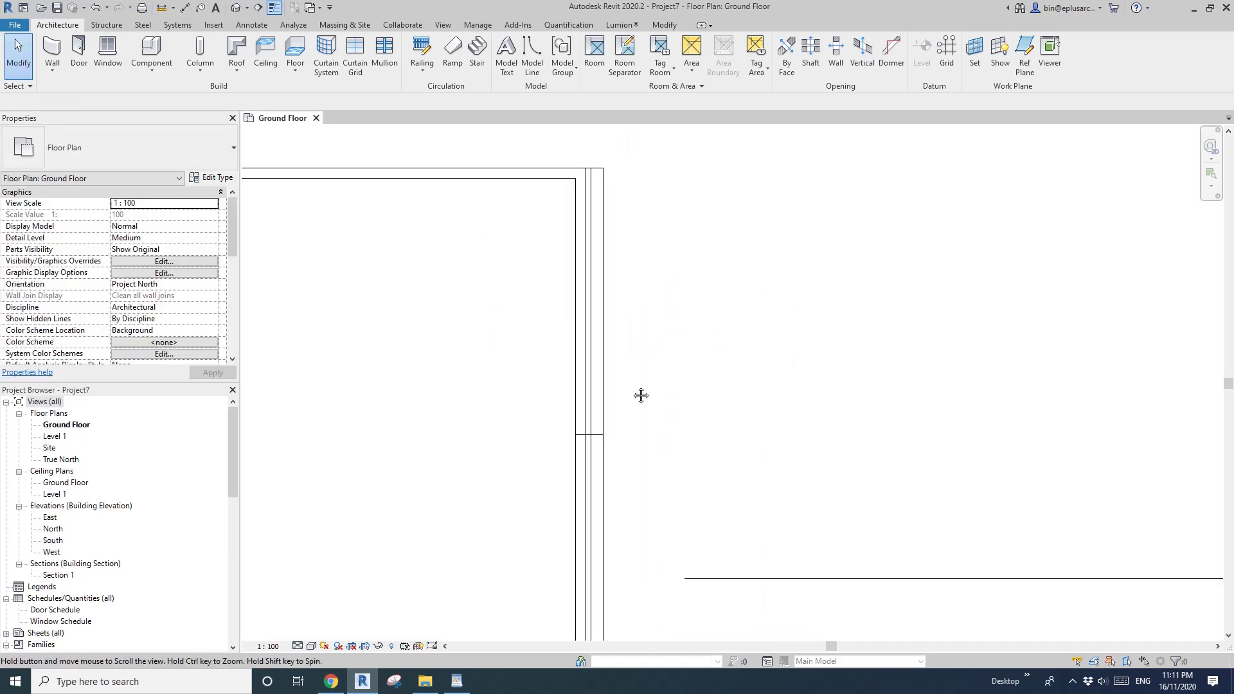
Examine the layer structure of the Brick veneer - 250 timber type on the upper wall segment, leaving it unedited
click(595, 338)
scroll(642, 383, up, 2)
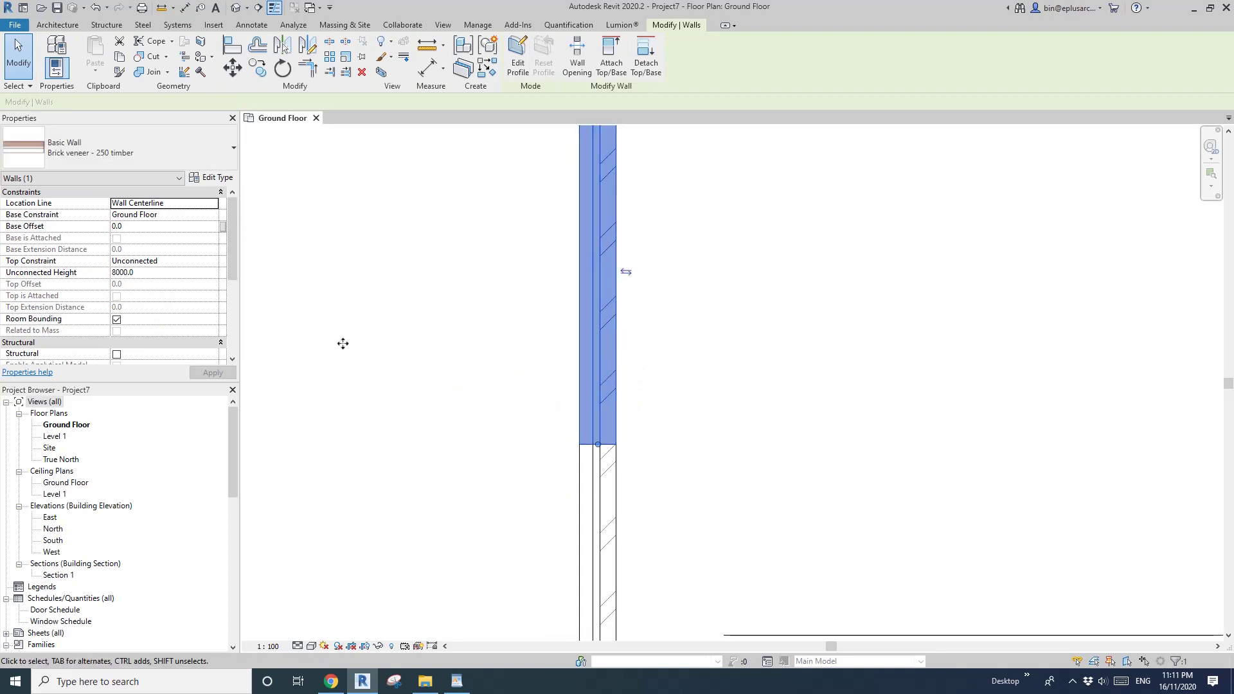
scroll(604, 437, up, 1)
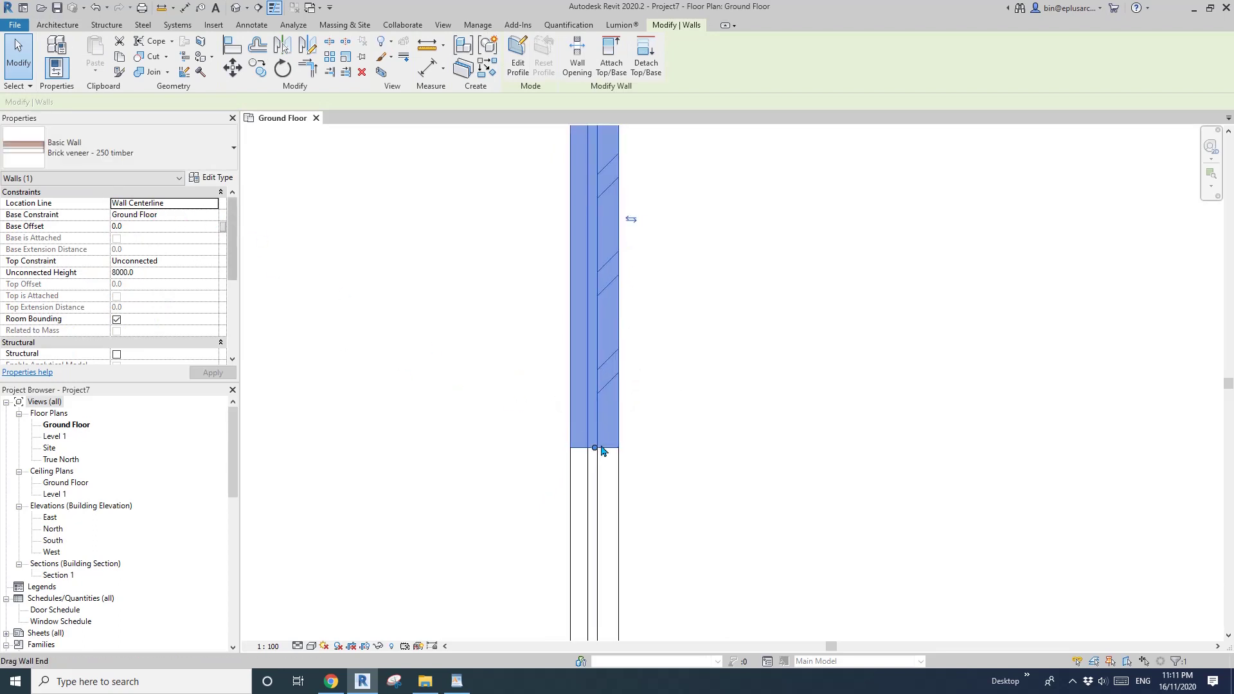
scroll(584, 450, up, 2)
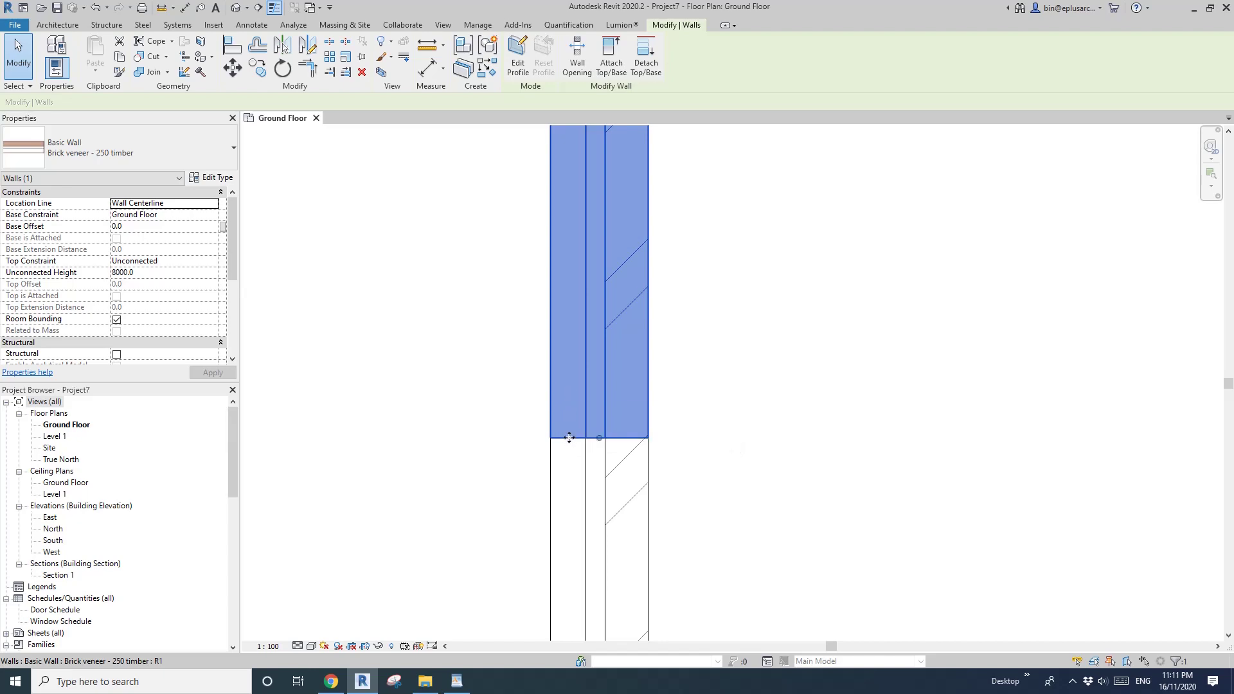
click(212, 178)
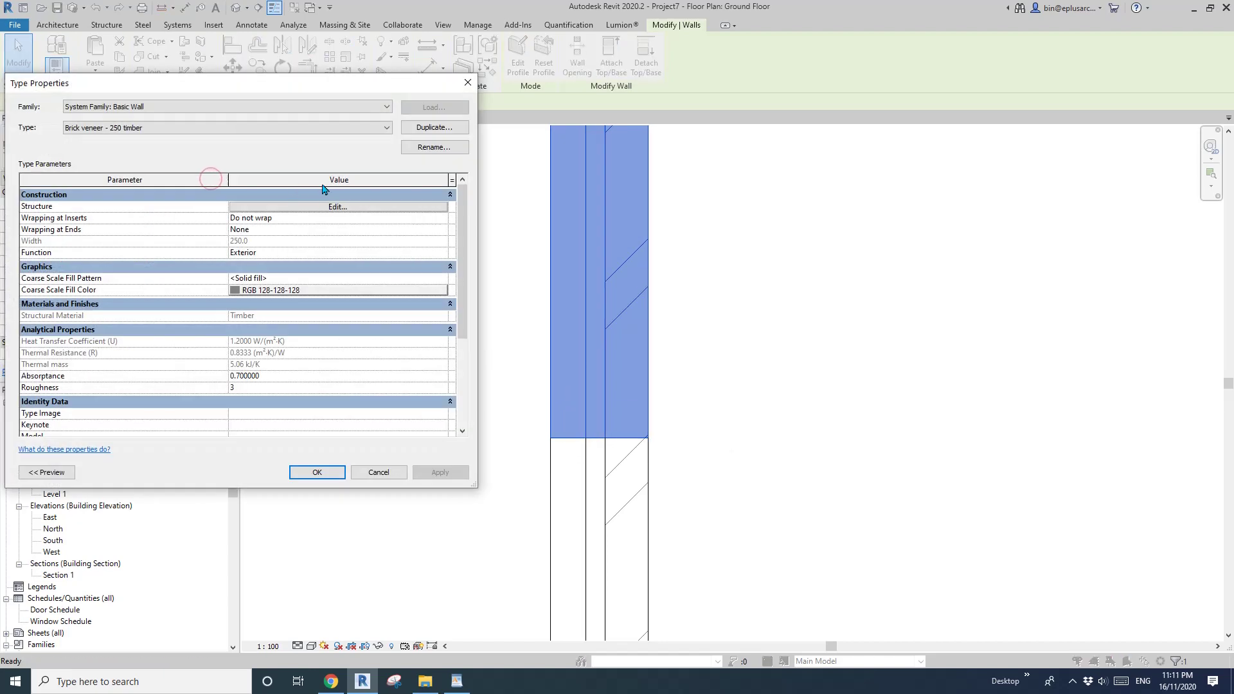
click(357, 211)
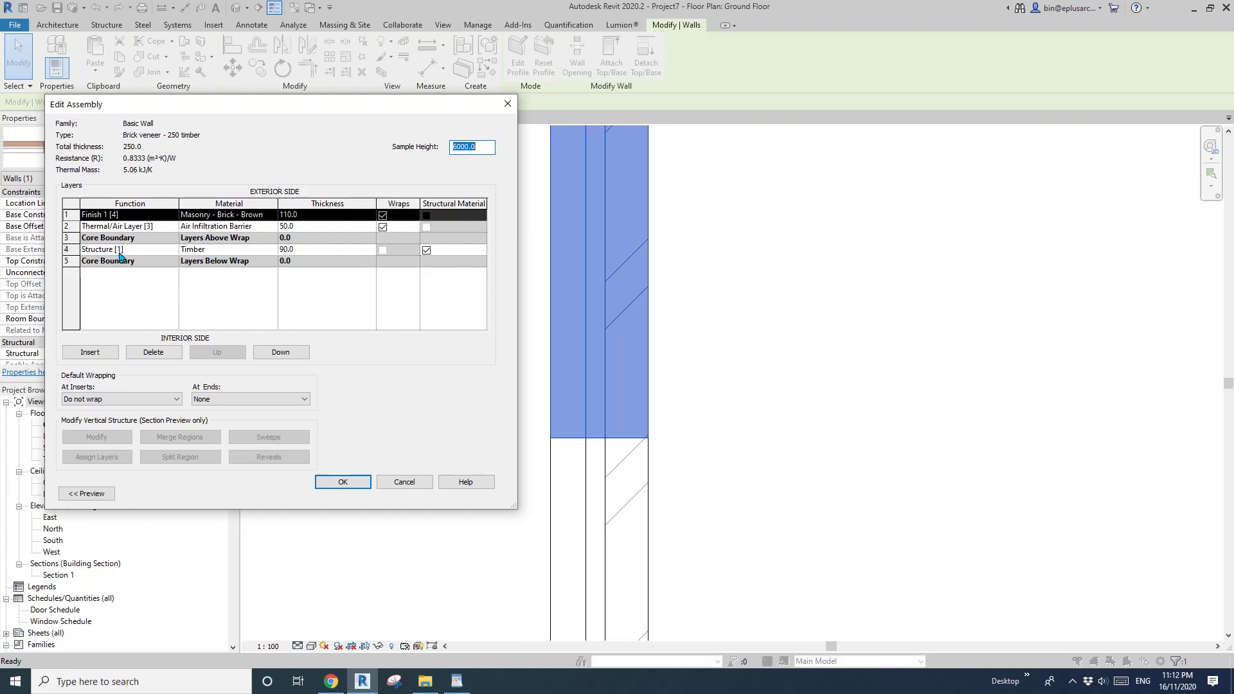
click(508, 105)
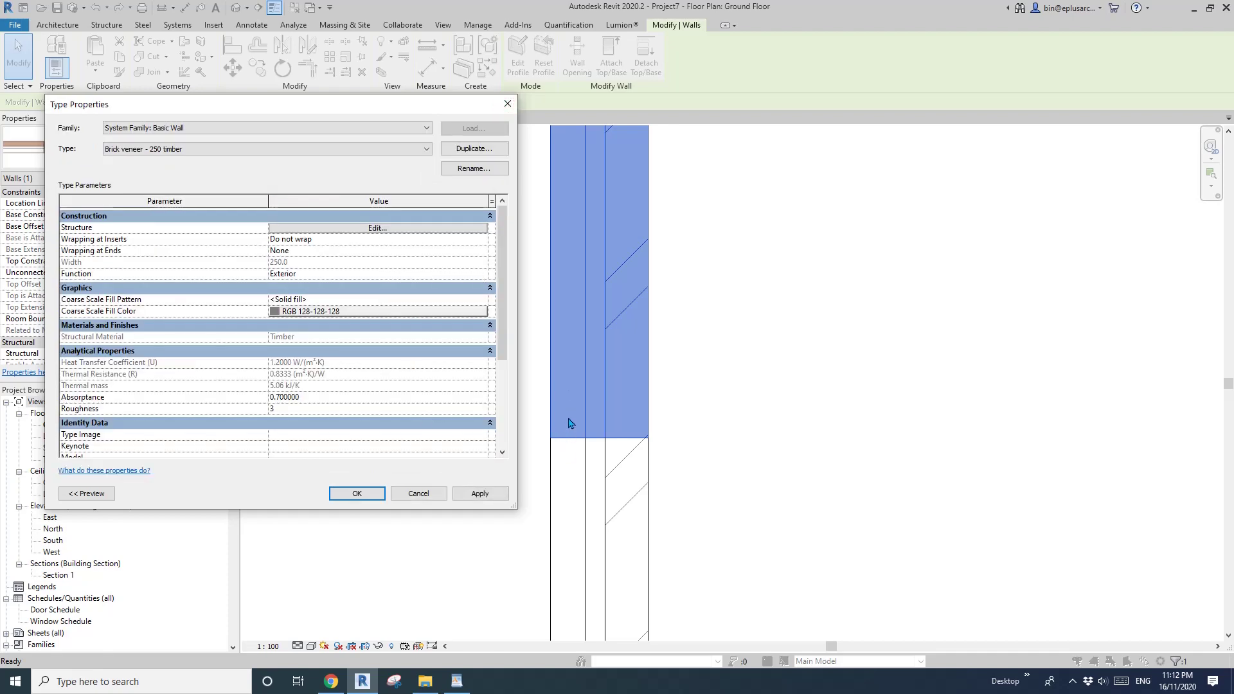
click(439, 491)
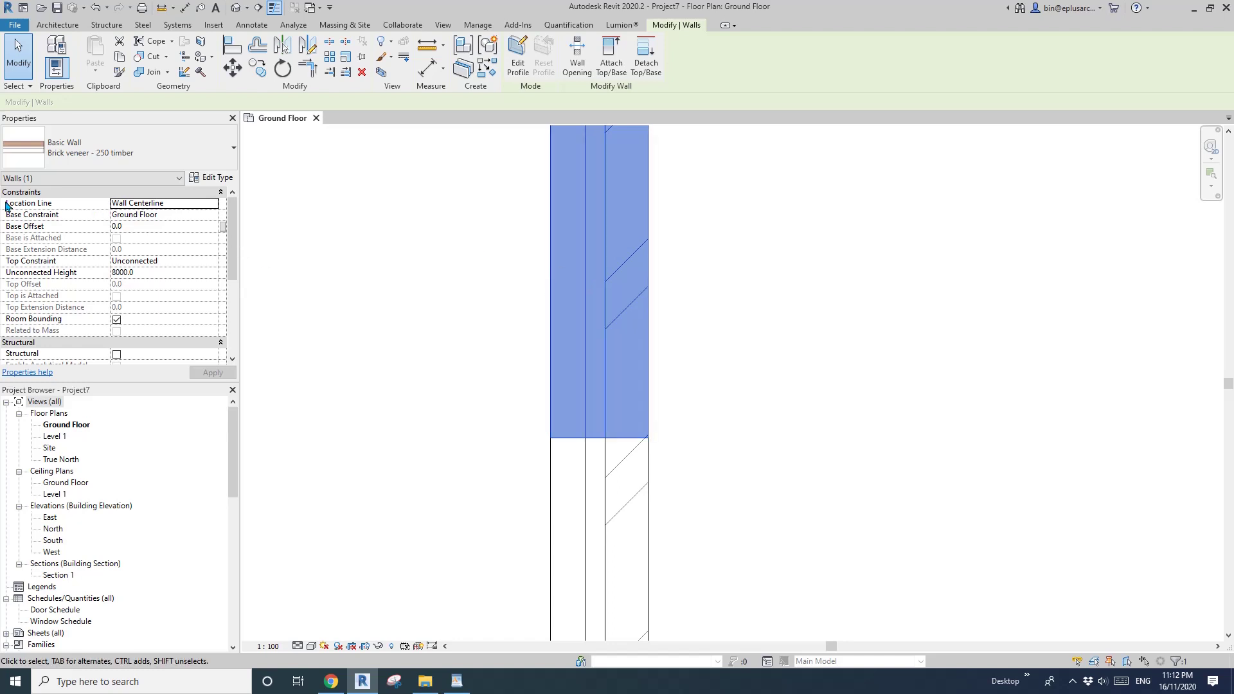
Set the upper segment's location line to Core Centerline and change its wall type to Stud timber - 90
click(219, 204)
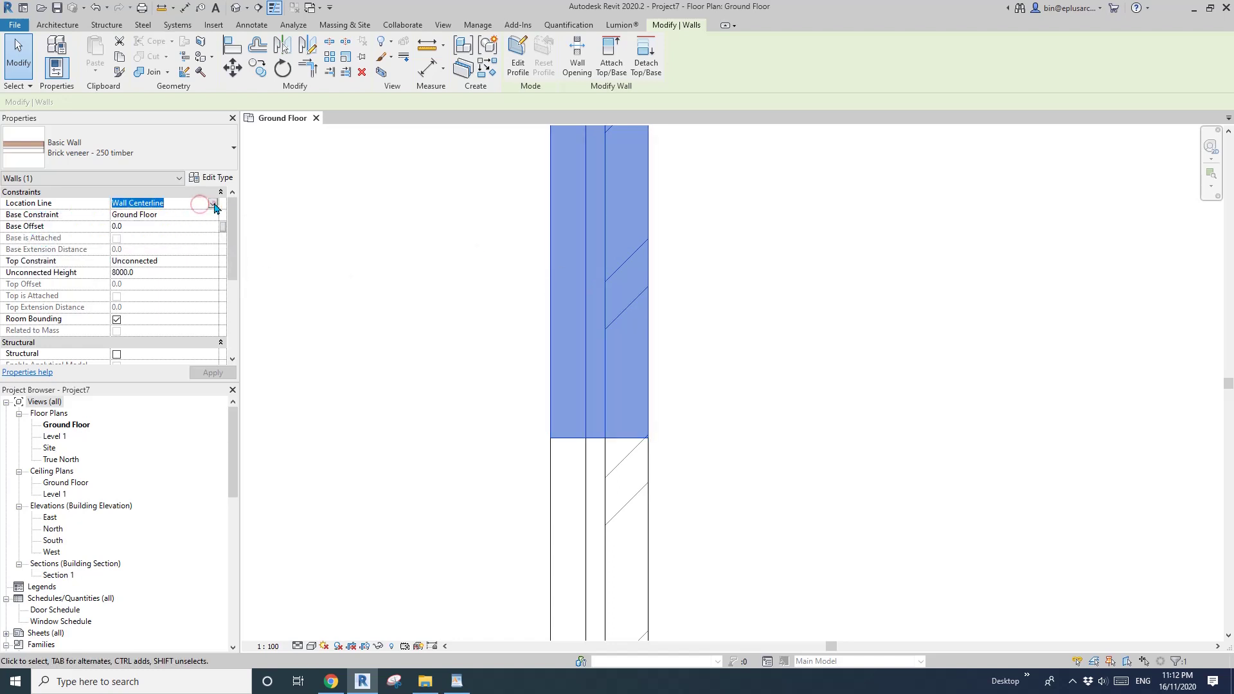
click(212, 204)
click(152, 225)
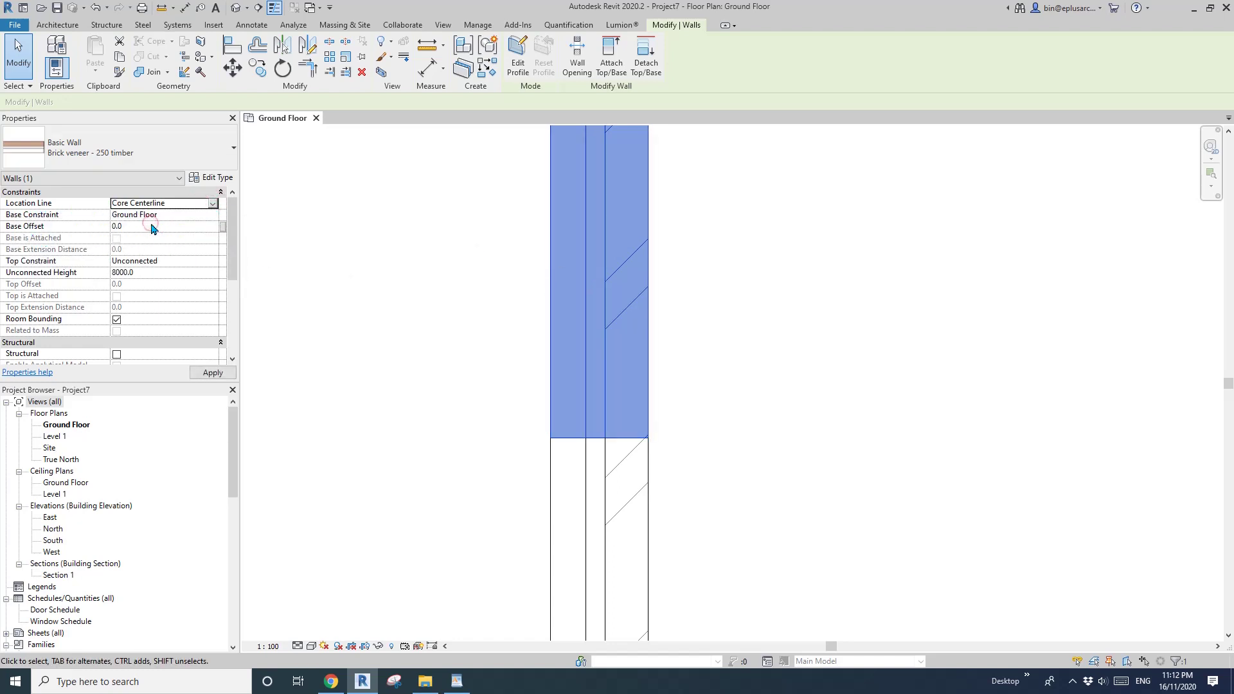
click(182, 152)
scroll(77, 321, down, 1)
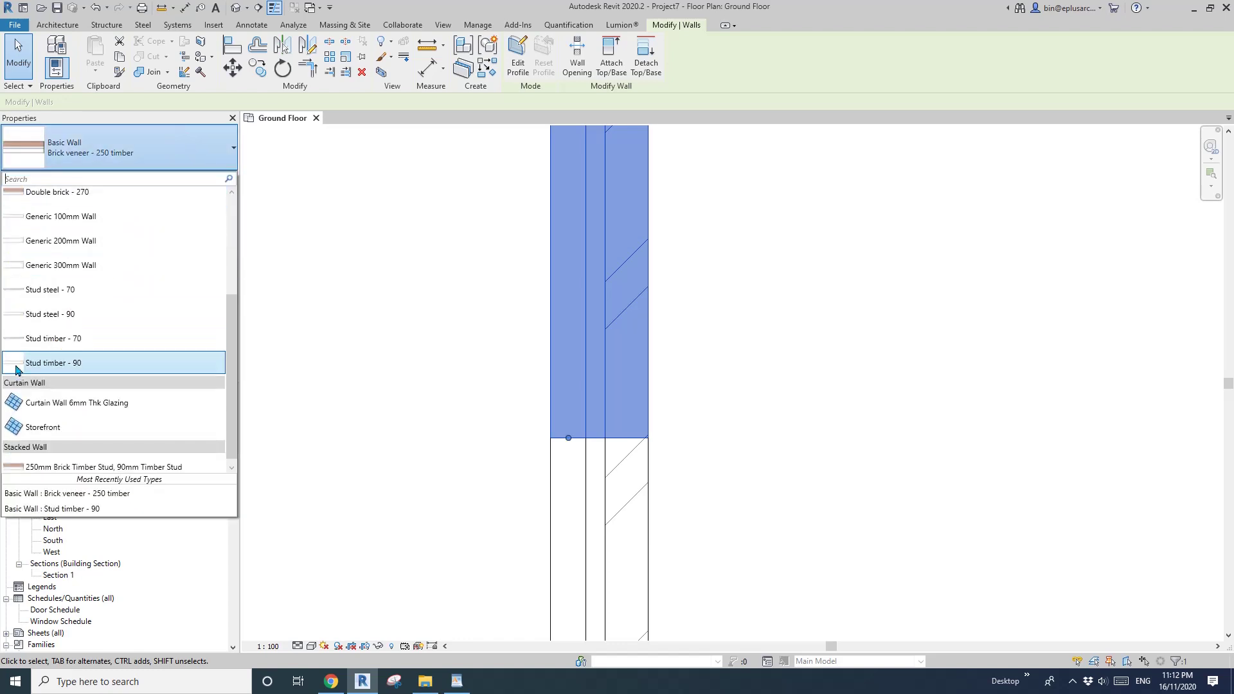
click(63, 367)
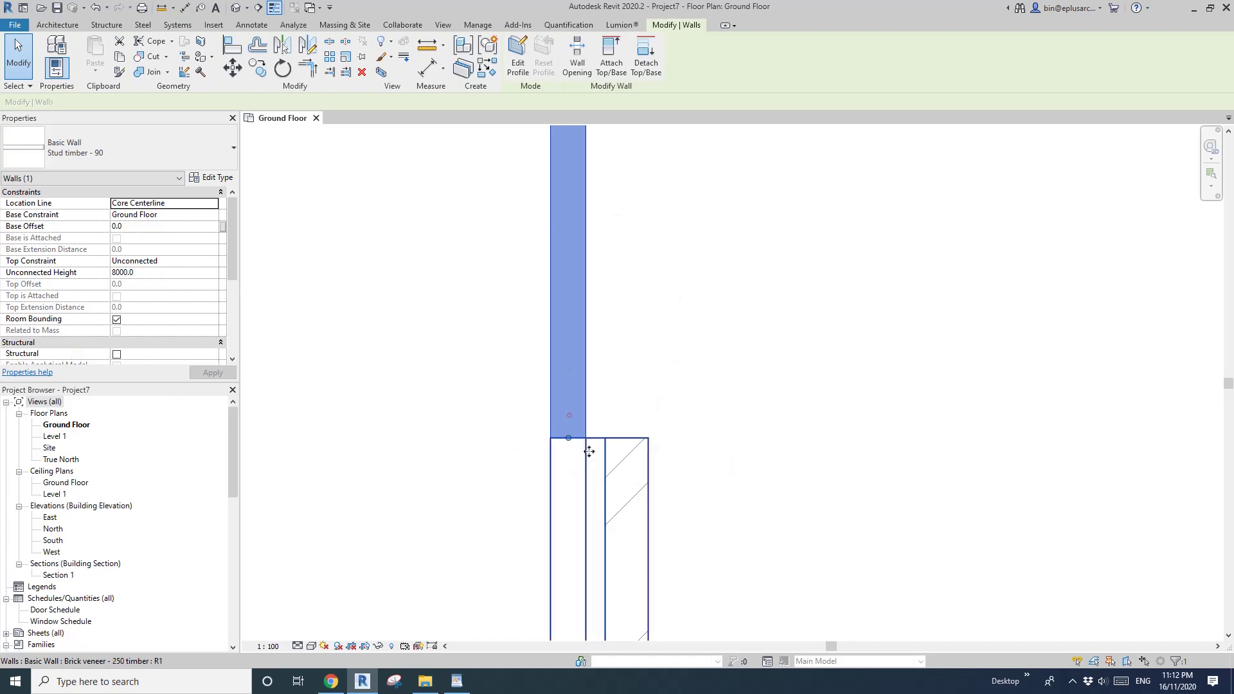
click(802, 476)
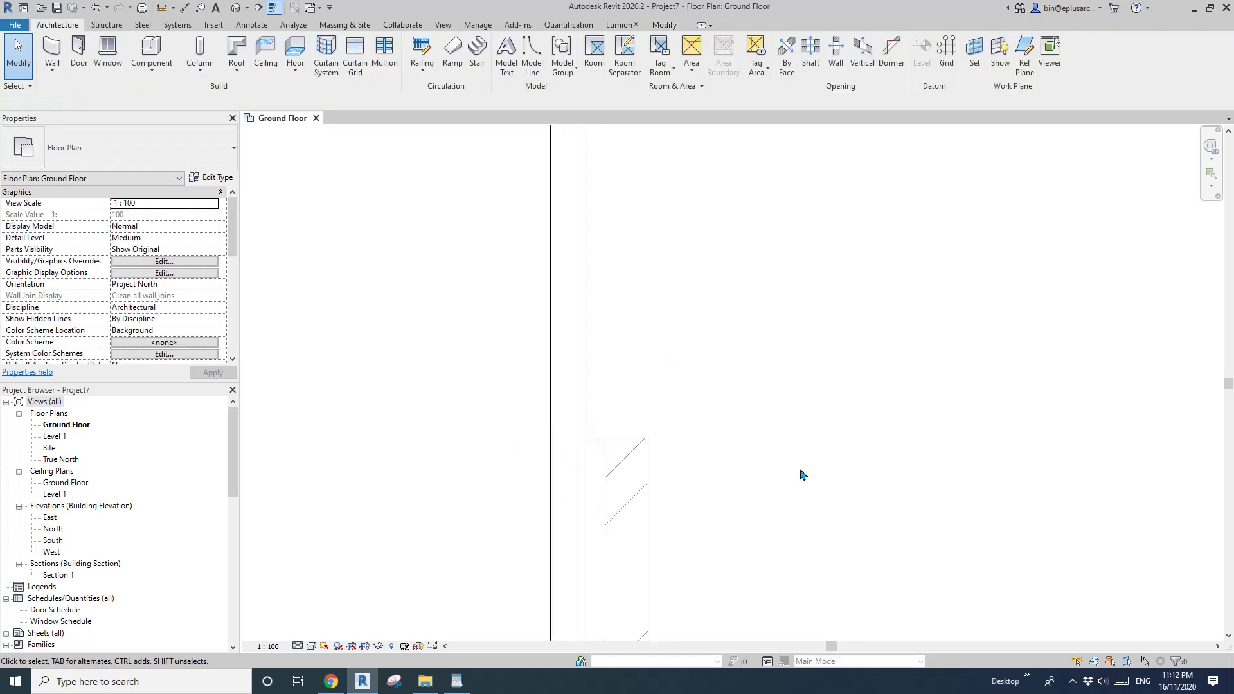
Split the remaining brick veneer wall below the stud wall into two segments
scroll(640, 449, down, 5)
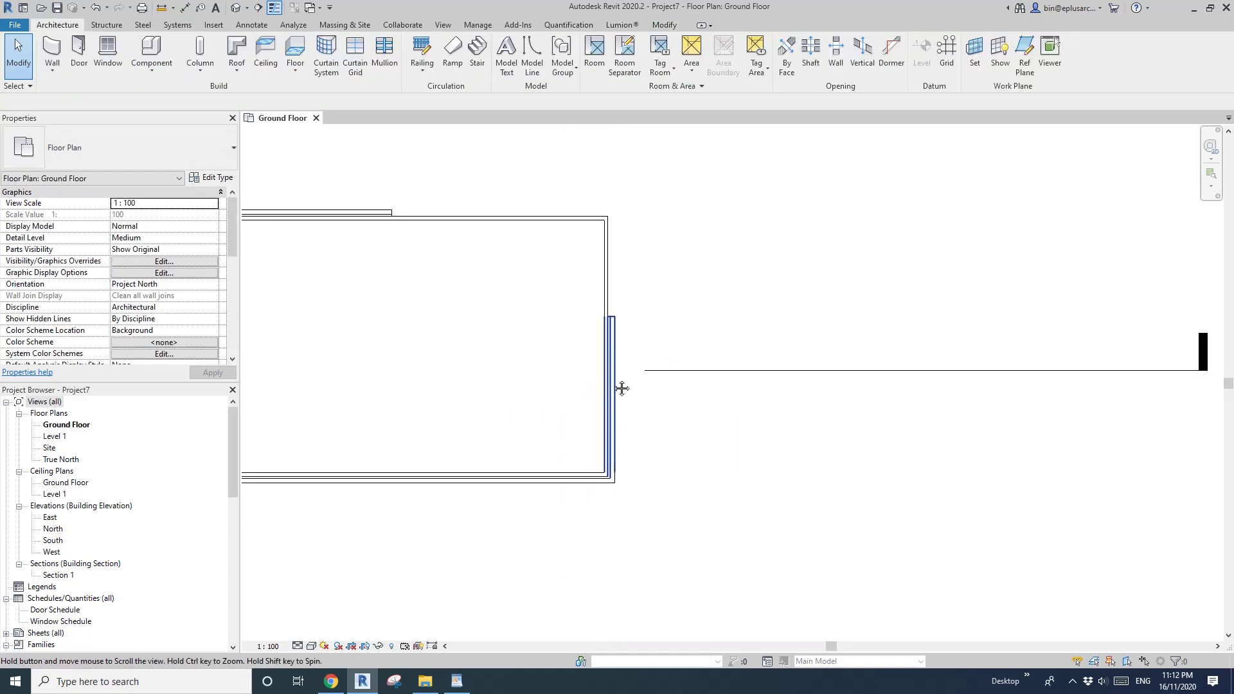
scroll(627, 376, up, 2)
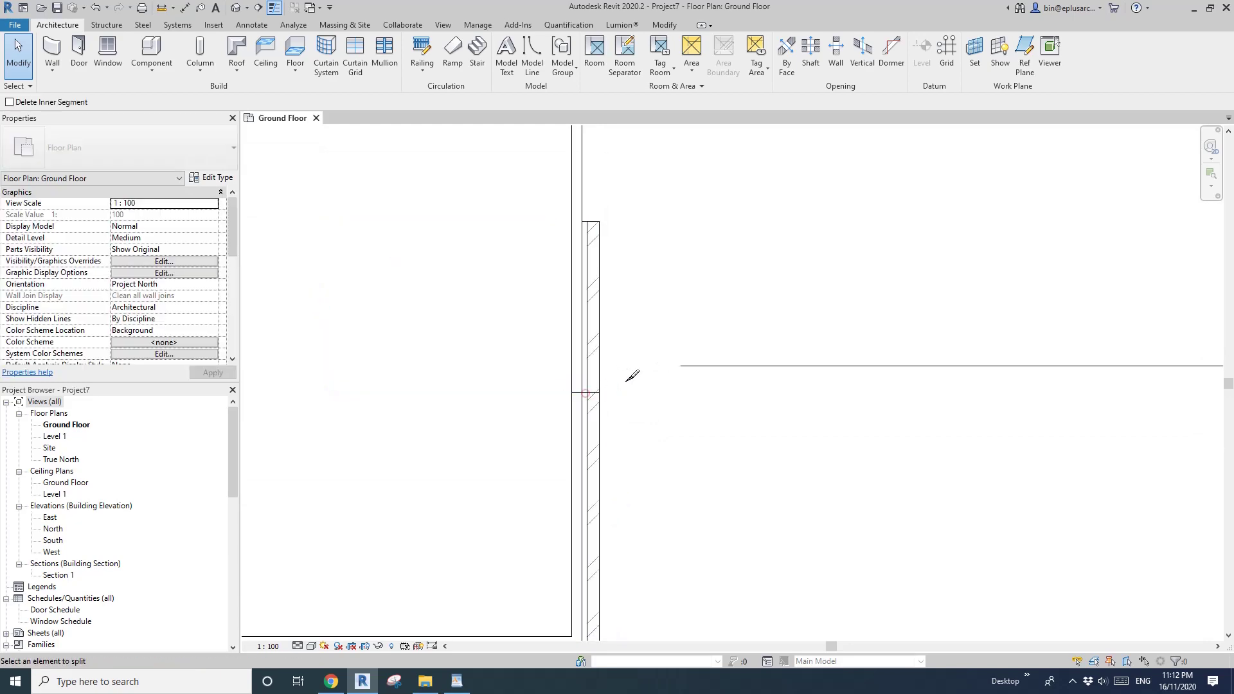
click(585, 420)
scroll(628, 342, up, 1)
mouse_move(628, 343)
middle_down()
mouse_move(608, 369)
mouse_move(548, 350)
mouse_move(518, 449)
middle_up()
key(Escape)
Copy the vertical stud wall outside the building, leaving a gap of about 1190 mm, and select the copy
scroll(544, 297, down, 1)
scroll(552, 342, up, 1)
click(502, 297)
scroll(534, 308, down, 1)
middle_drag(533, 307, 512, 333)
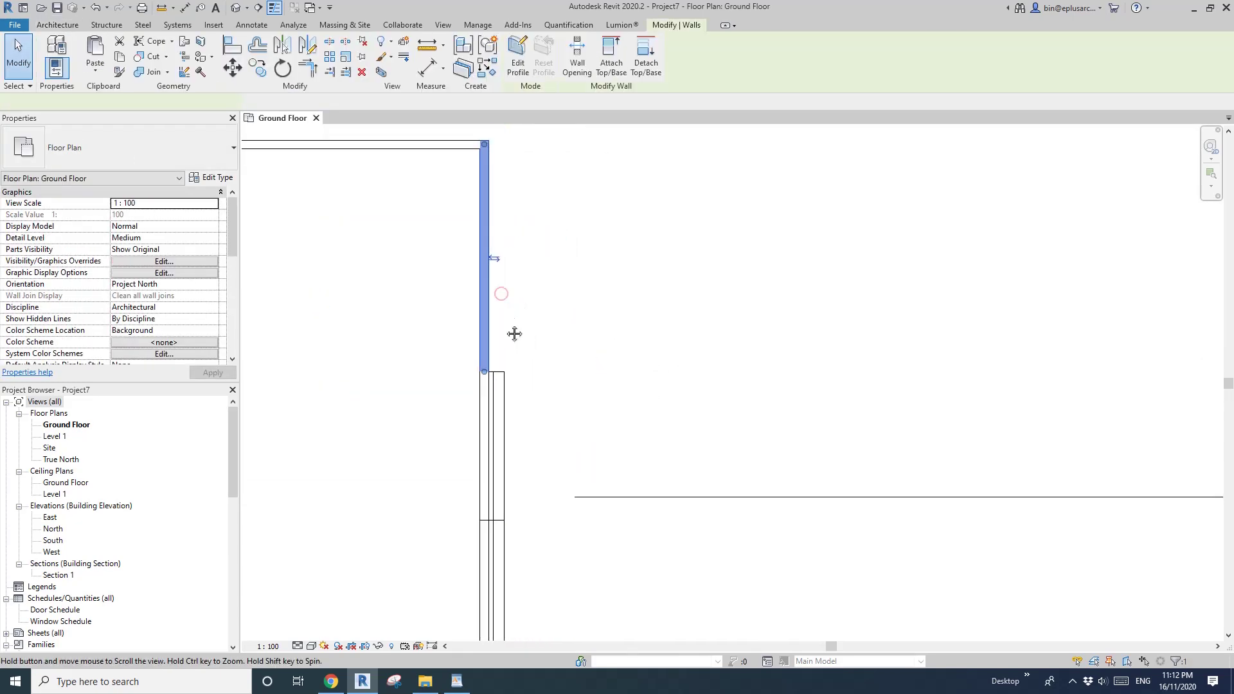
ctrl+drag(503, 299, 626, 300)
click(625, 302)
click(607, 300)
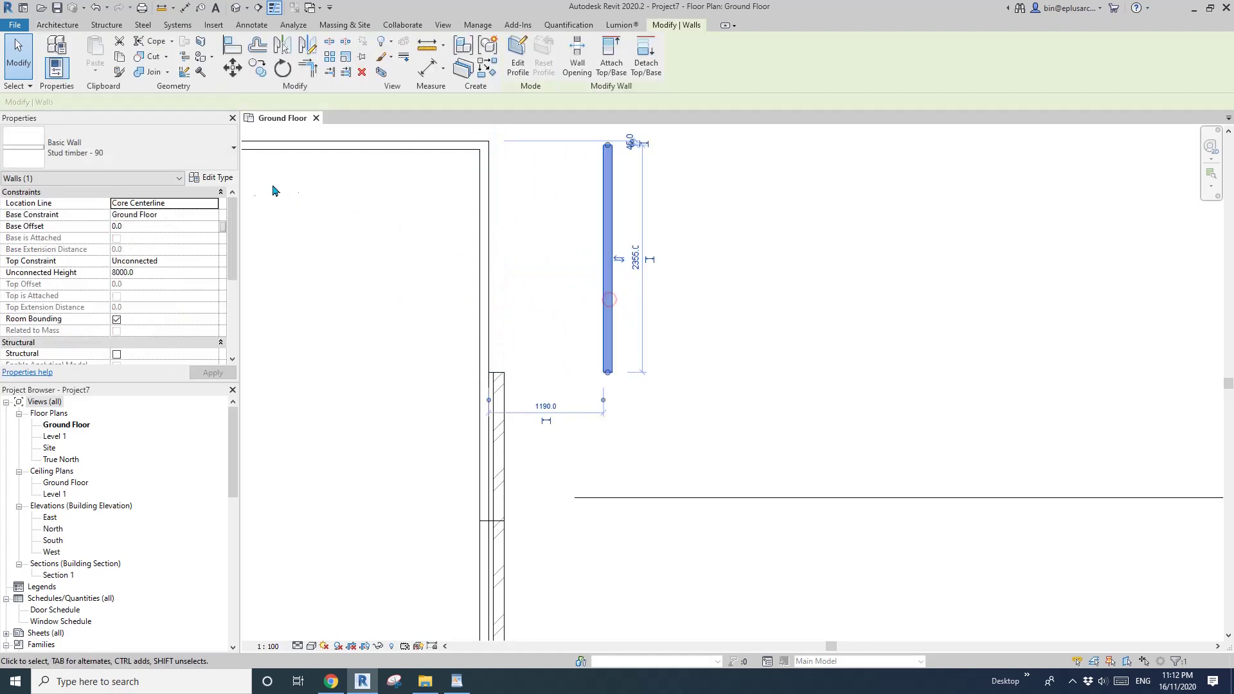
Duplicate the copied wall's type as Stud timber - 91
click(225, 182)
click(231, 183)
click(473, 149)
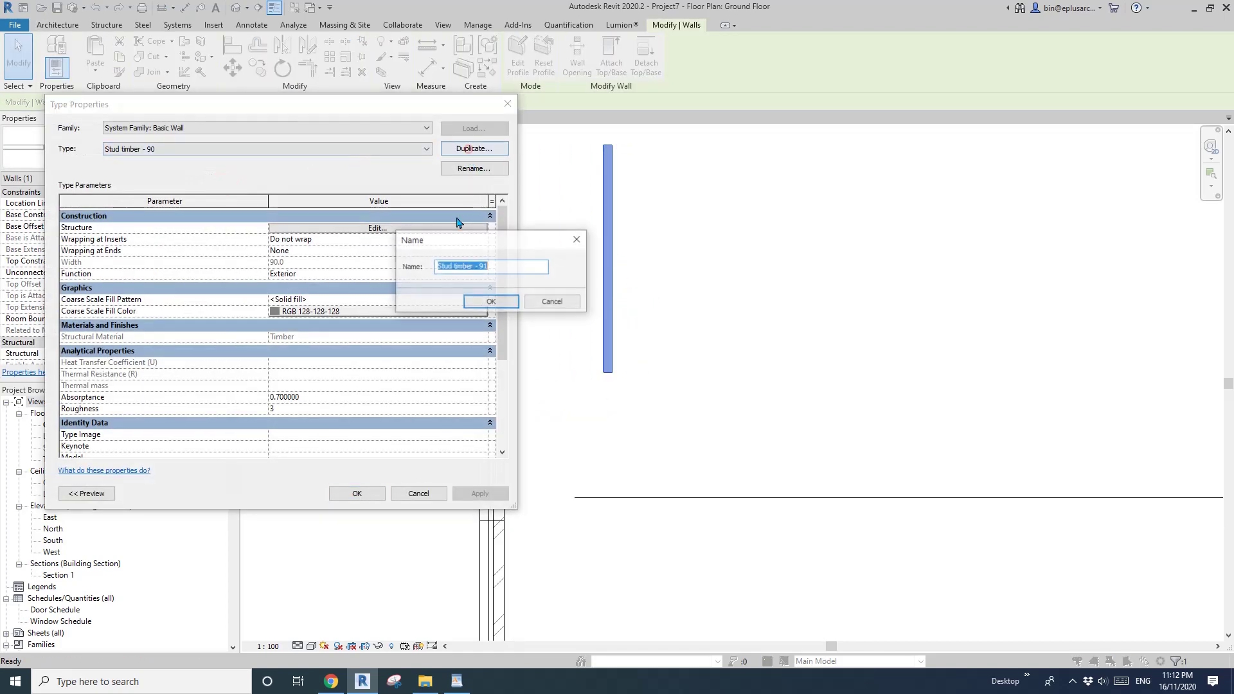
click(507, 301)
Add a layer outside the exterior core boundary of Stud timber - 91 and set its function to Finish 1 [4]
click(358, 229)
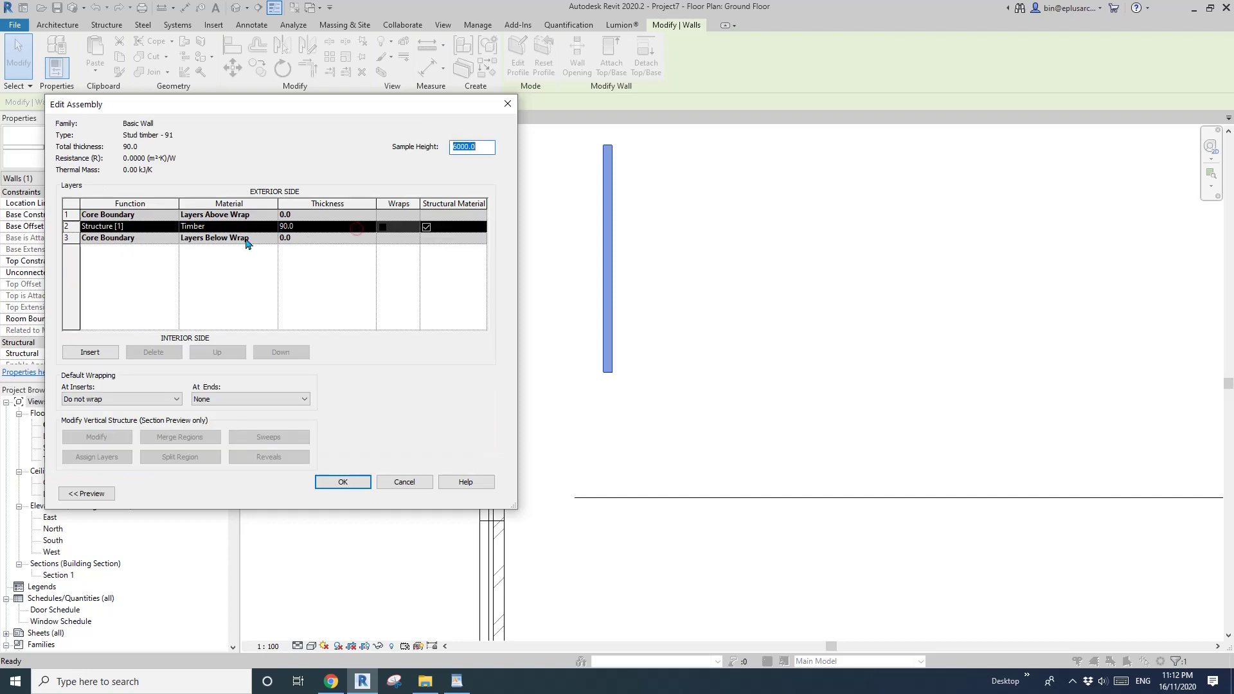
click(90, 352)
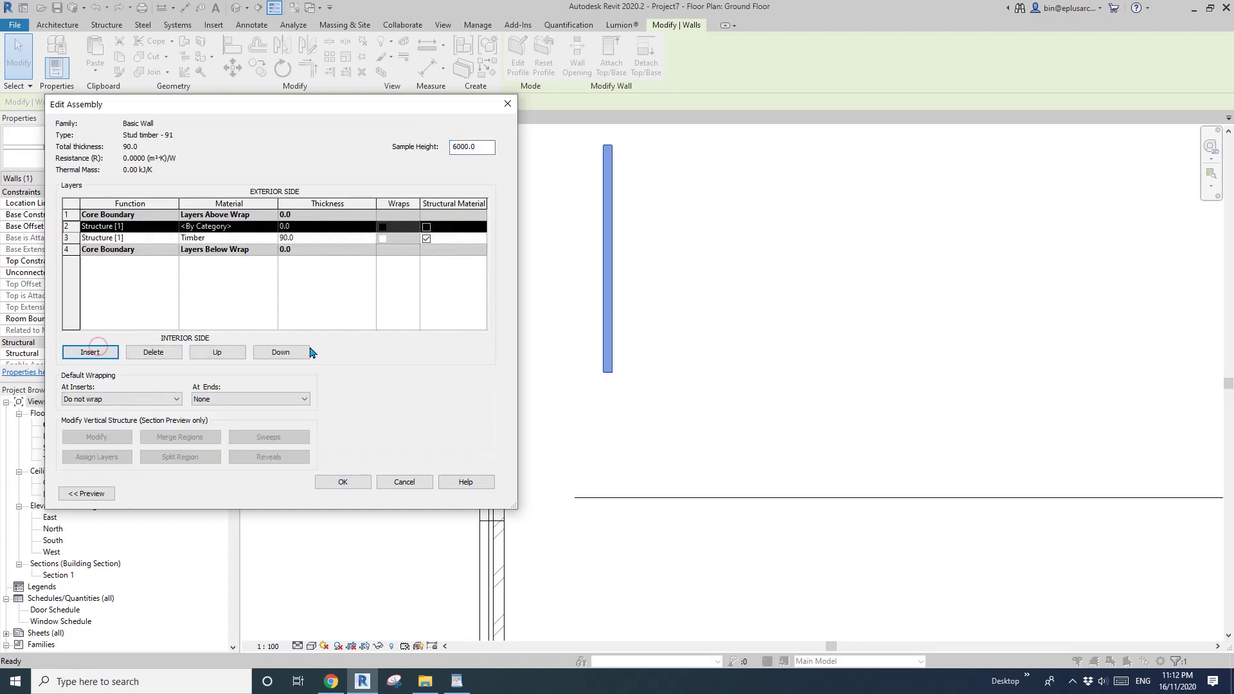
click(231, 351)
click(153, 215)
click(176, 214)
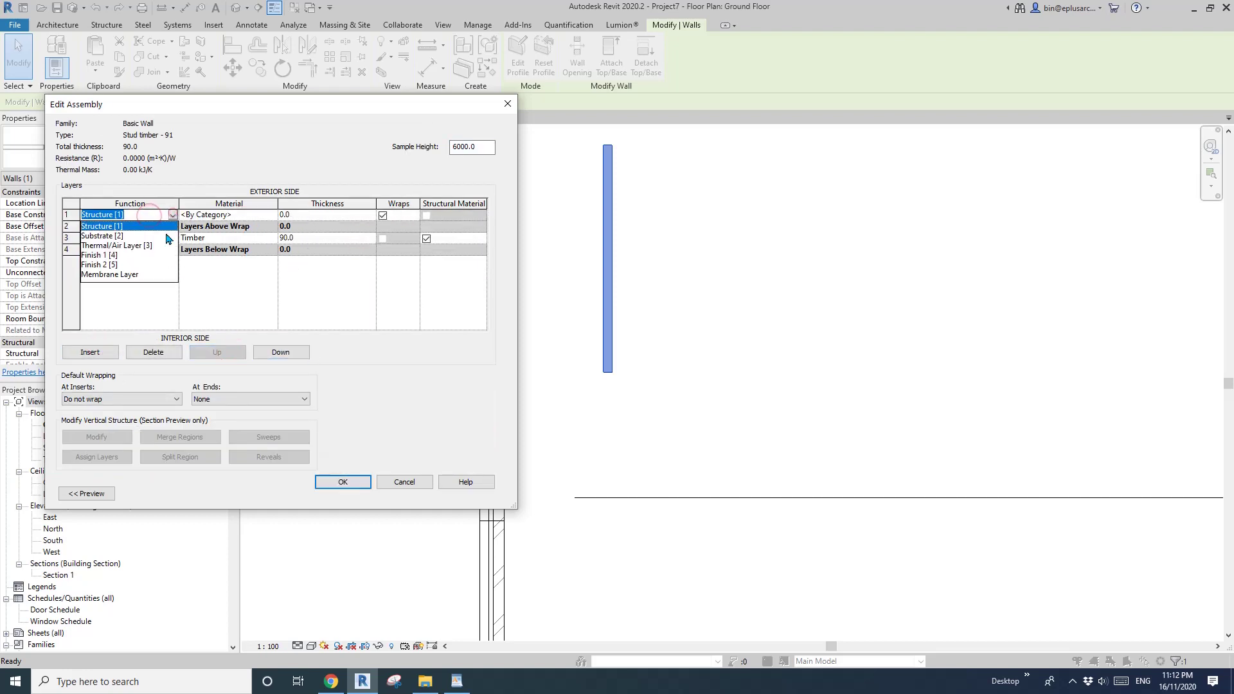
click(118, 255)
Give the exterior finish layer the Gypsum Wall Board material and a thickness of 10 mm
click(240, 217)
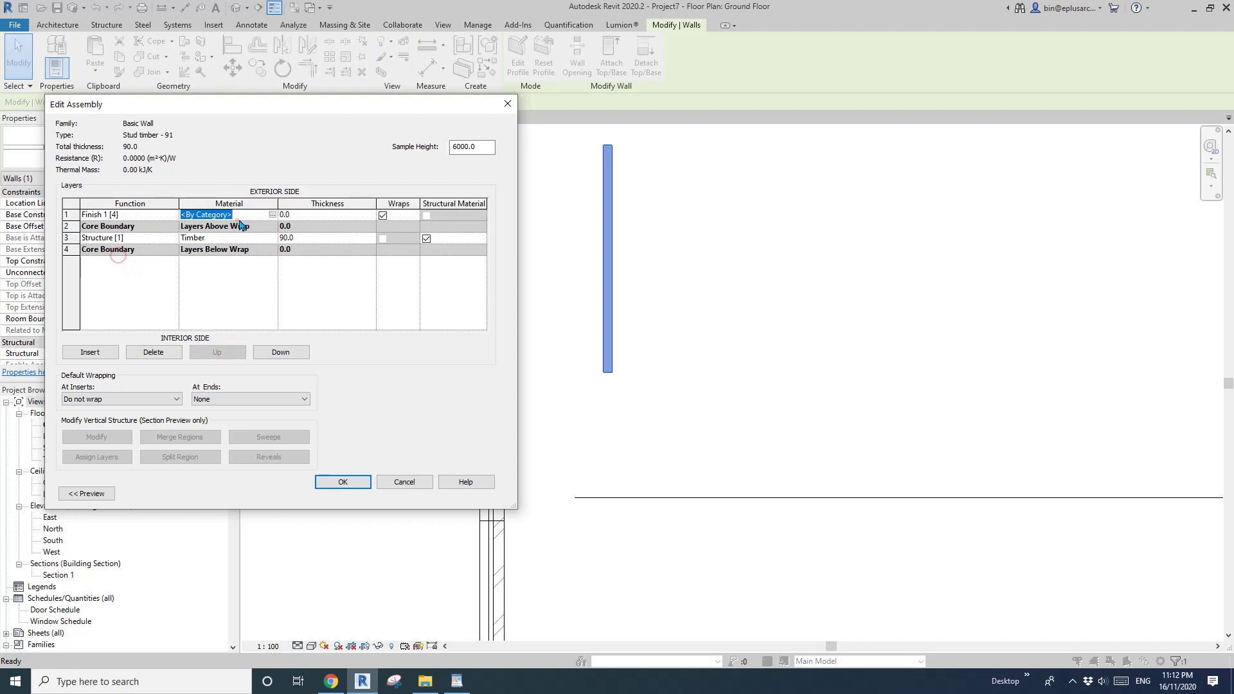
click(273, 216)
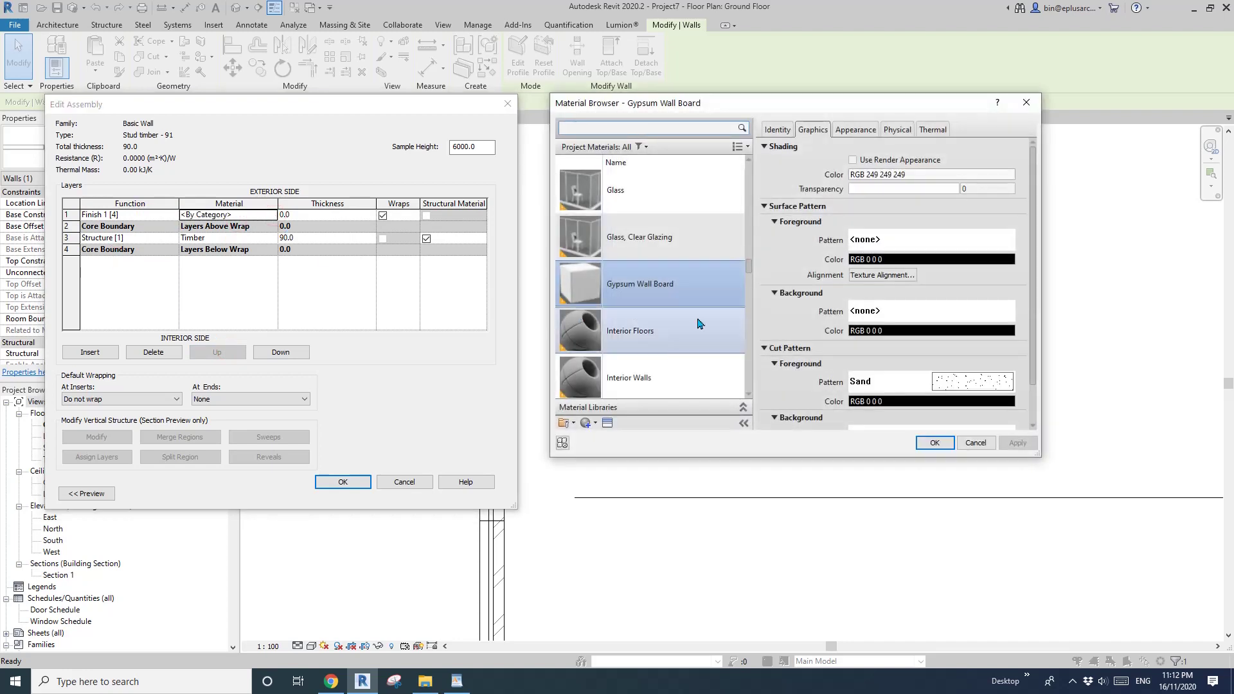
click(935, 443)
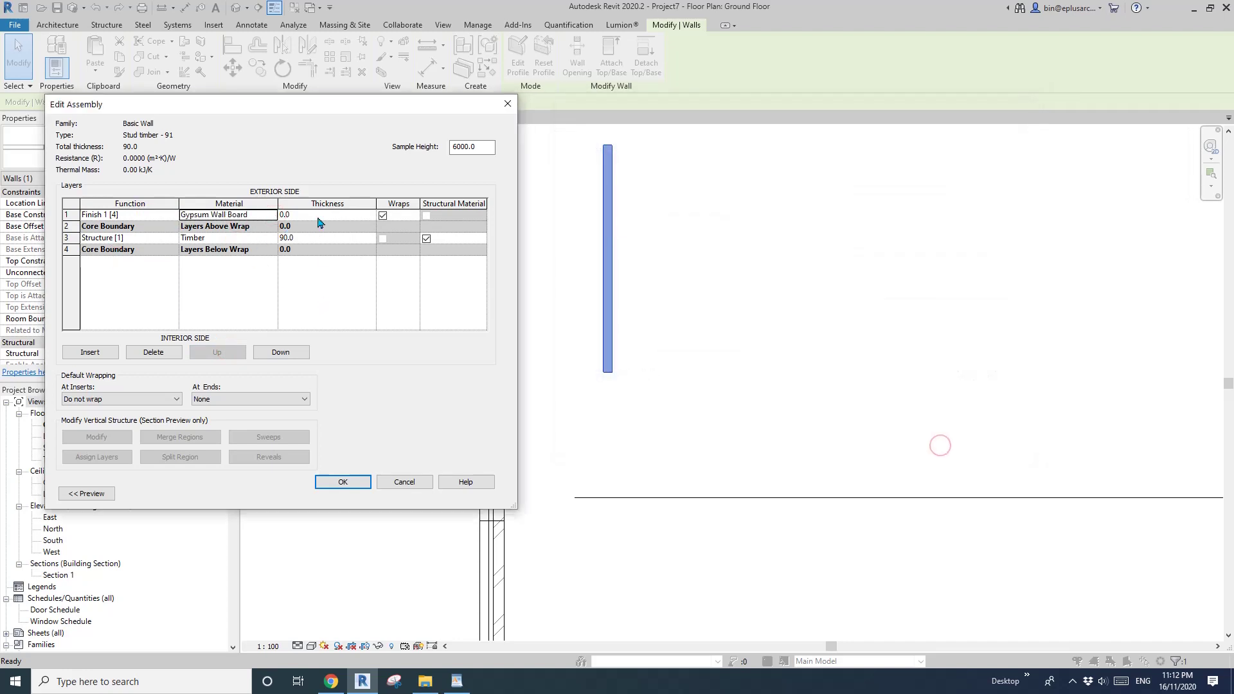
text(10)
click(122, 278)
Add another layer beyond the interior core boundary and set its function to Finish 1 [4]
click(100, 352)
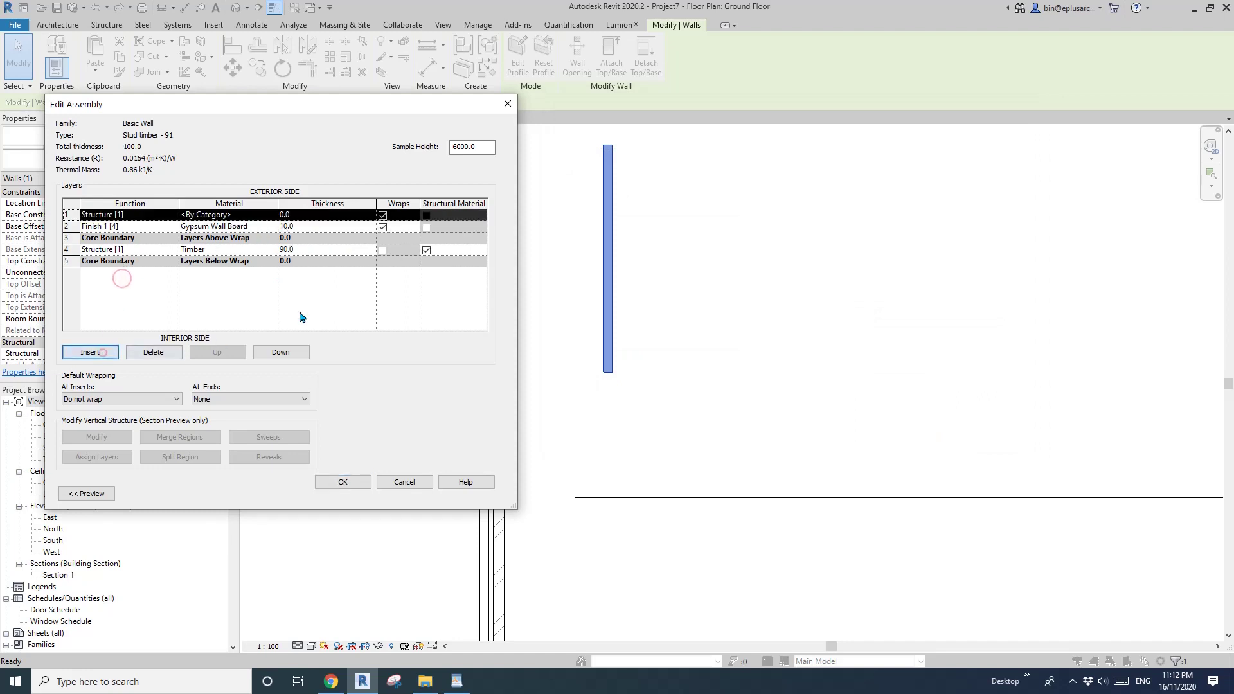
click(281, 353)
click(281, 352)
click(280, 352)
click(281, 352)
click(116, 261)
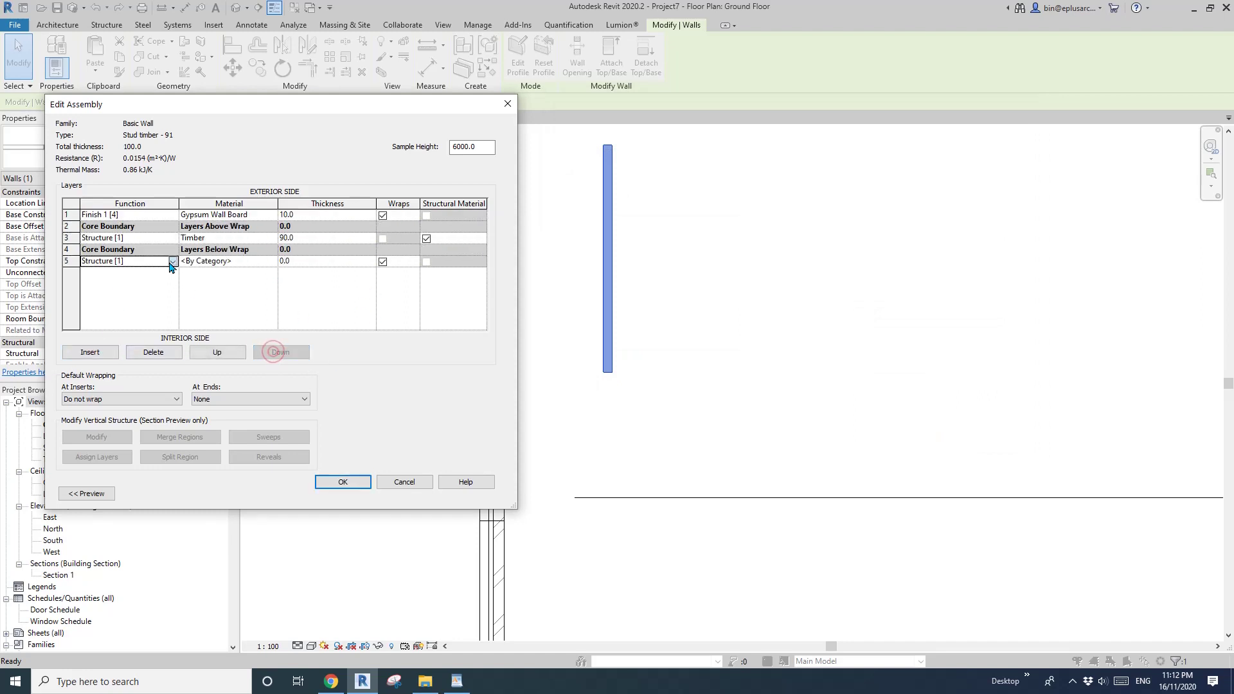
click(172, 260)
click(113, 301)
Give the interior finish layer Gypsum Wall Board at 10 mm thickness and apply the wall type changes
click(199, 261)
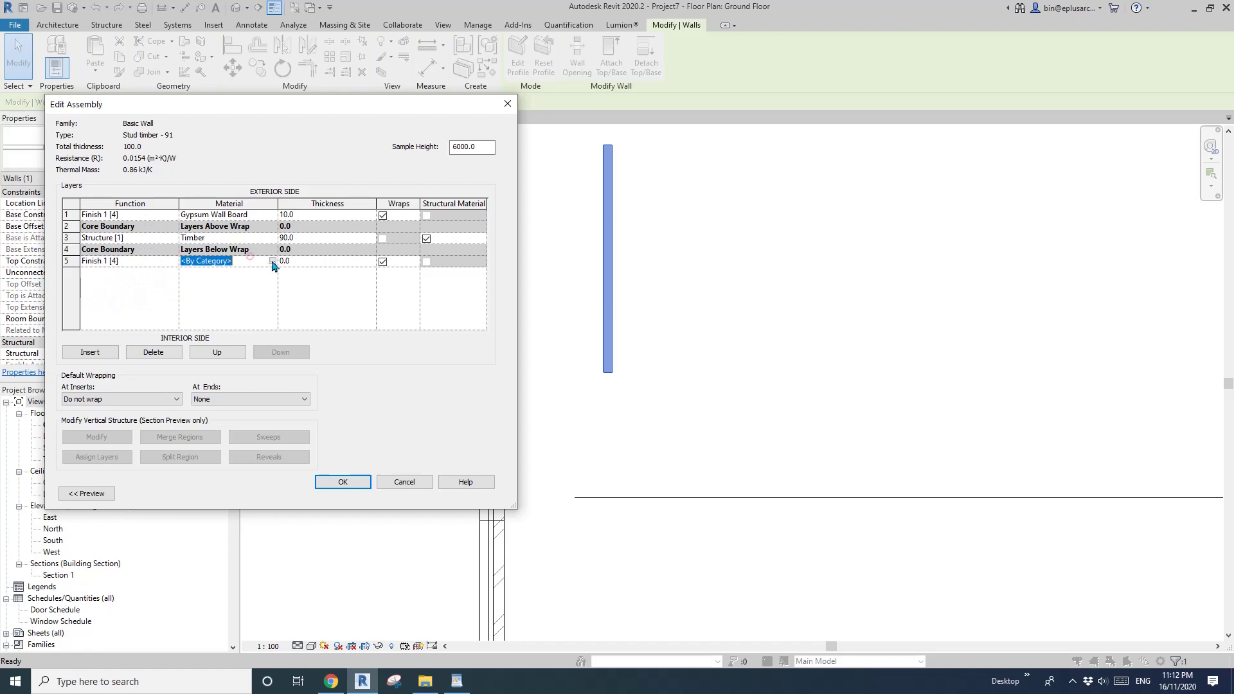
click(273, 261)
click(935, 443)
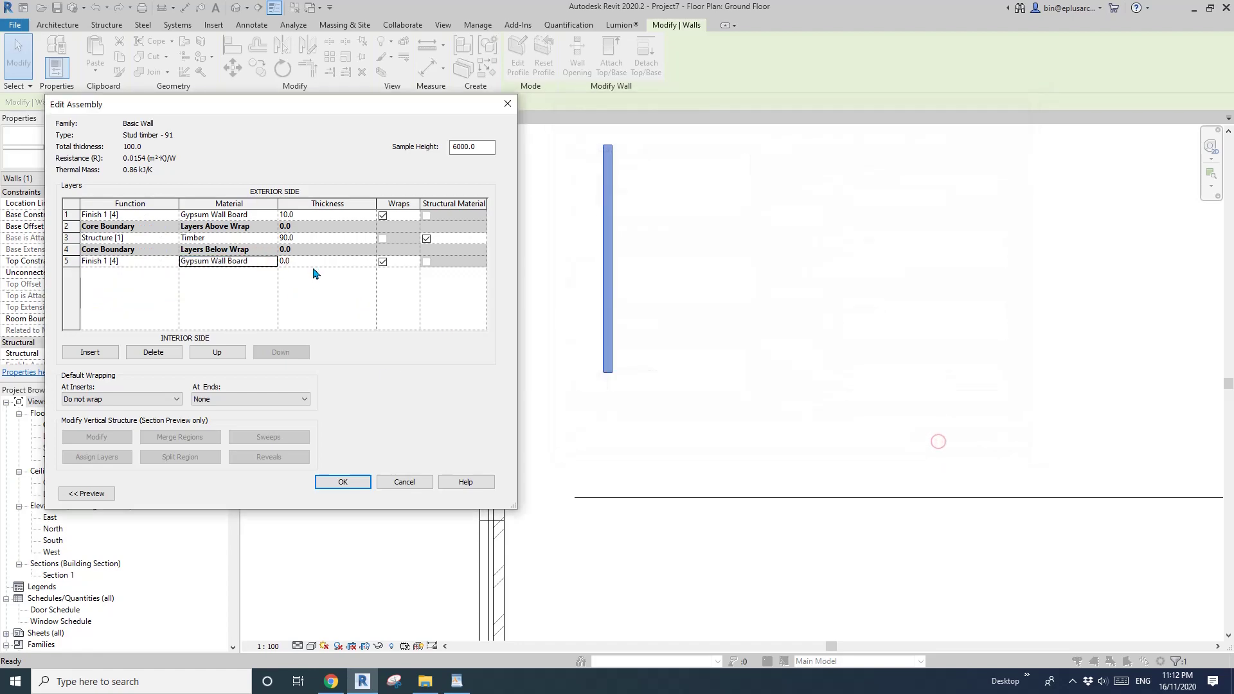
click(315, 261)
text(10)
click(244, 294)
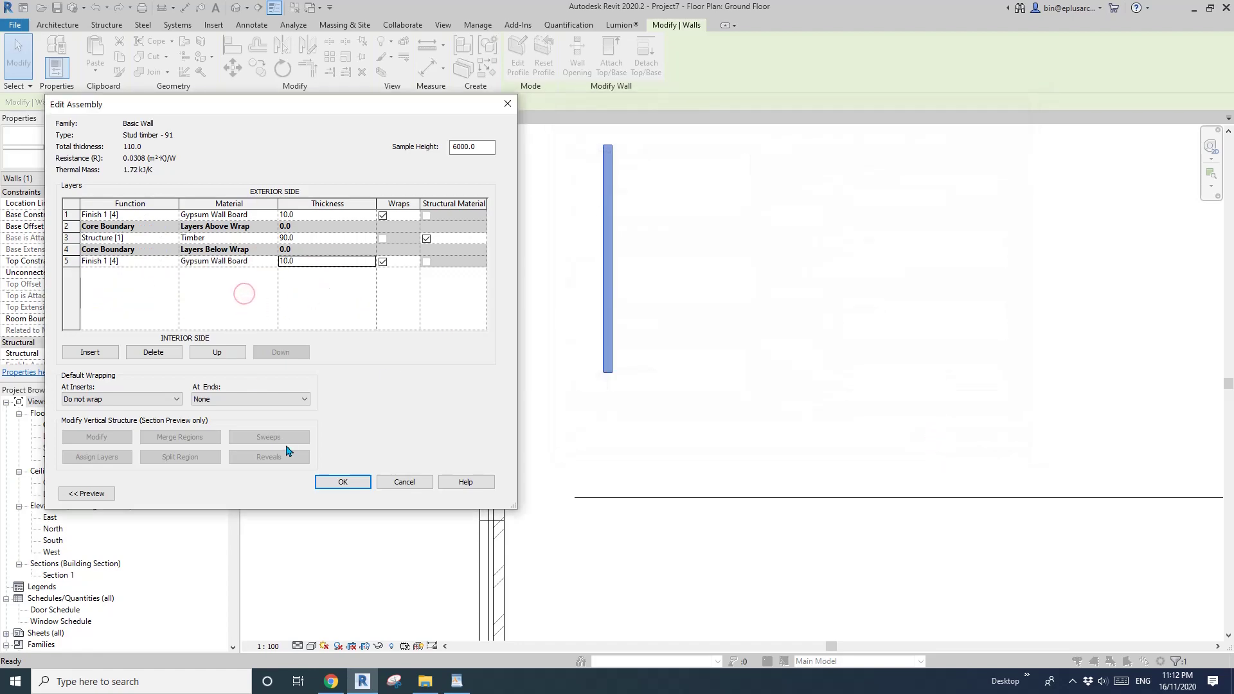
click(342, 484)
click(350, 485)
Inspect the plasterboard lining layers on both sides of the free-standing Stud timber - 91 wall
scroll(628, 422, up, 3)
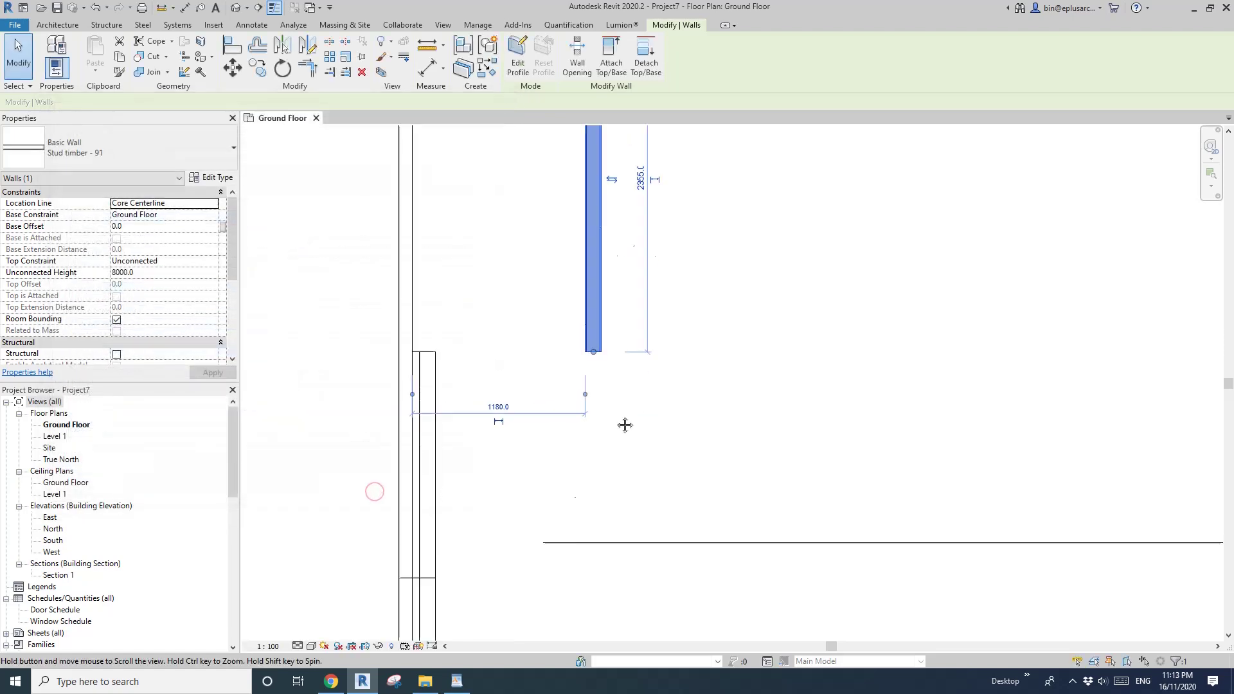
click(577, 356)
click(574, 275)
middle_drag(595, 208, 583, 330)
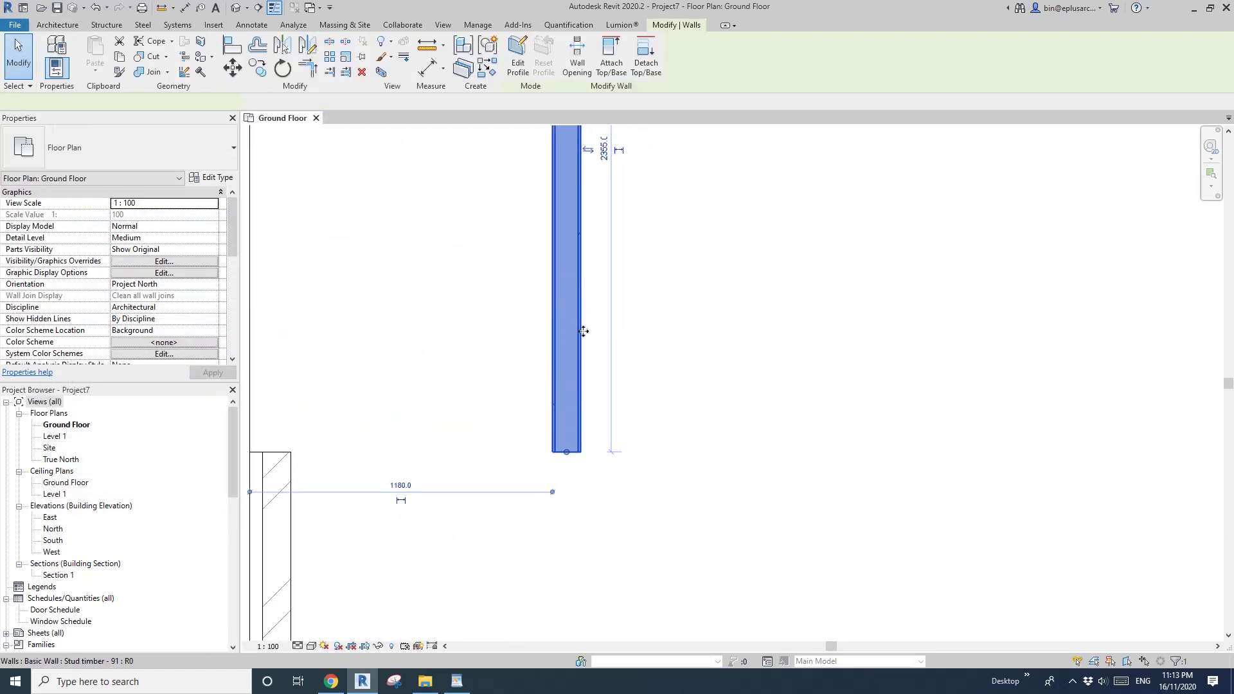
scroll(568, 335, up, 2)
scroll(555, 378, up, 2)
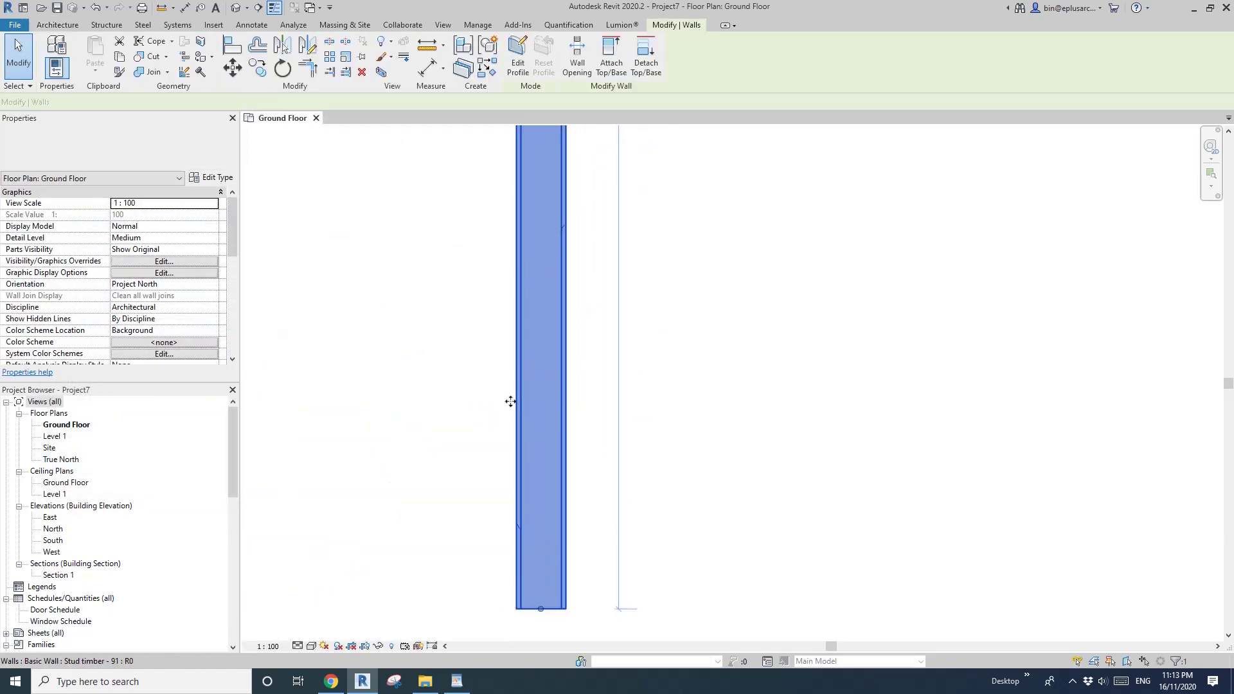
scroll(530, 399, down, 6)
middle_drag(617, 322, 721, 182)
scroll(722, 182, down, 1)
key(Escape)
Set the short brick veneer segment's location line to Core Centerline and change its wall type to Stud timber - 91
scroll(551, 435, up, 1)
click(548, 405)
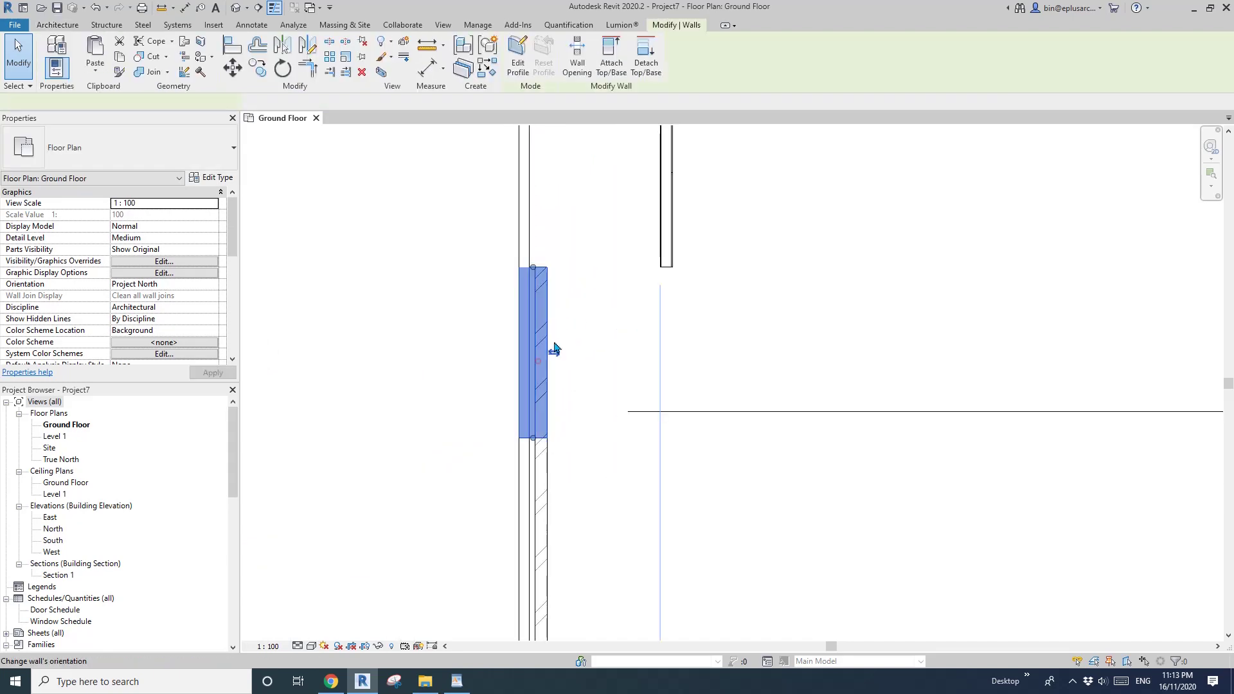
scroll(553, 367, up, 2)
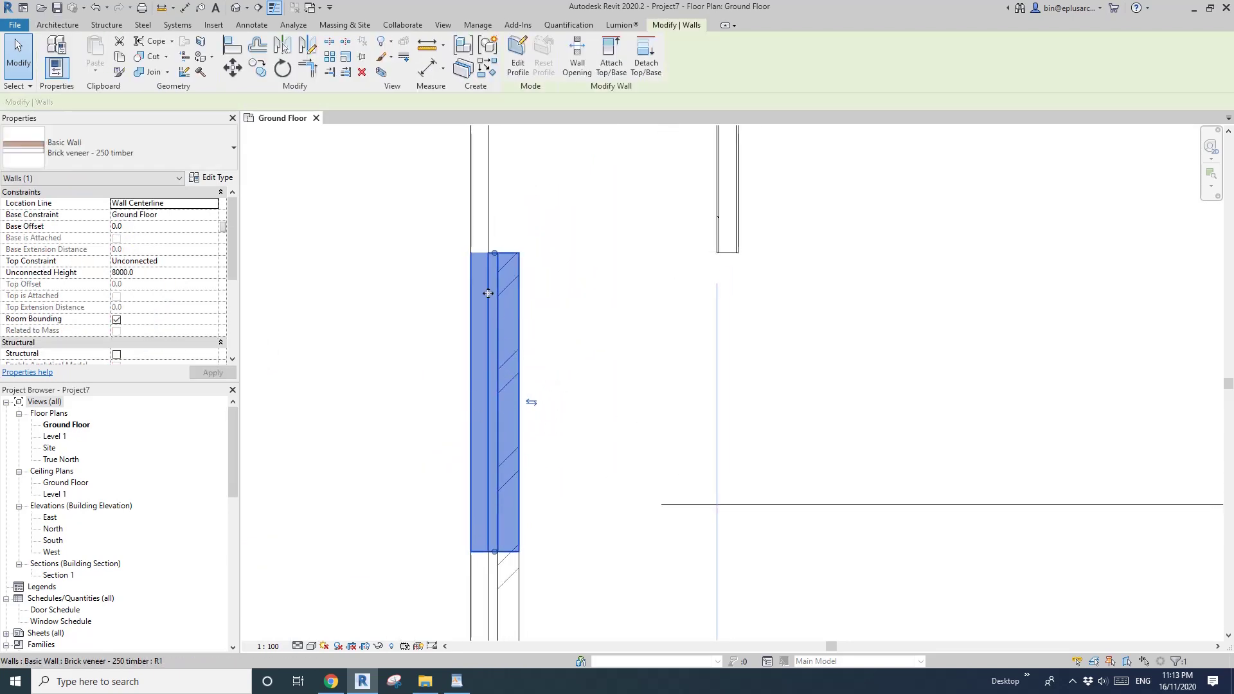
click(213, 204)
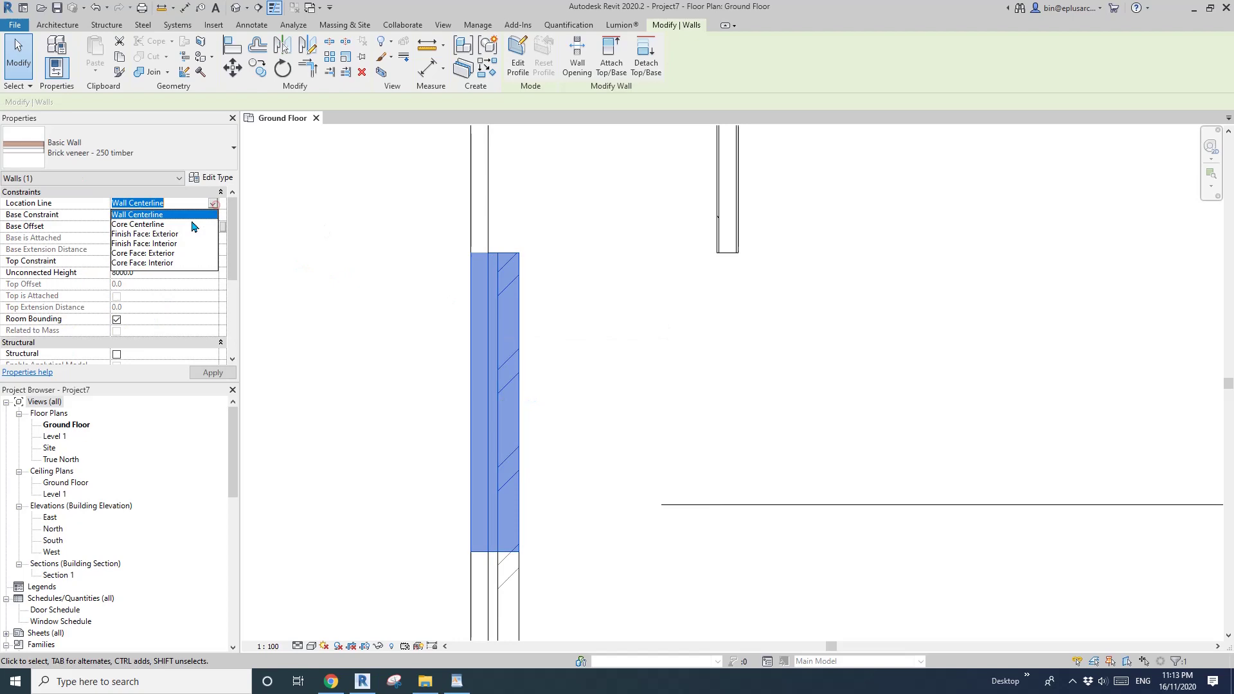
click(136, 225)
click(116, 149)
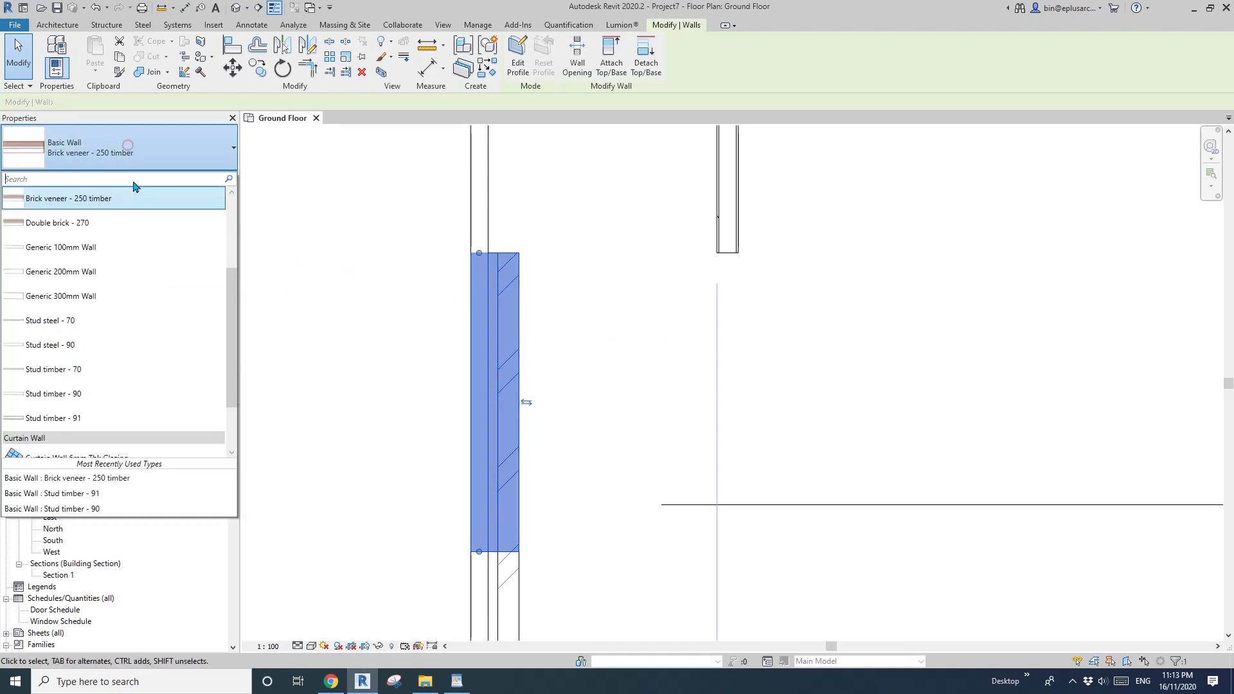
scroll(69, 334, down, 3)
click(68, 342)
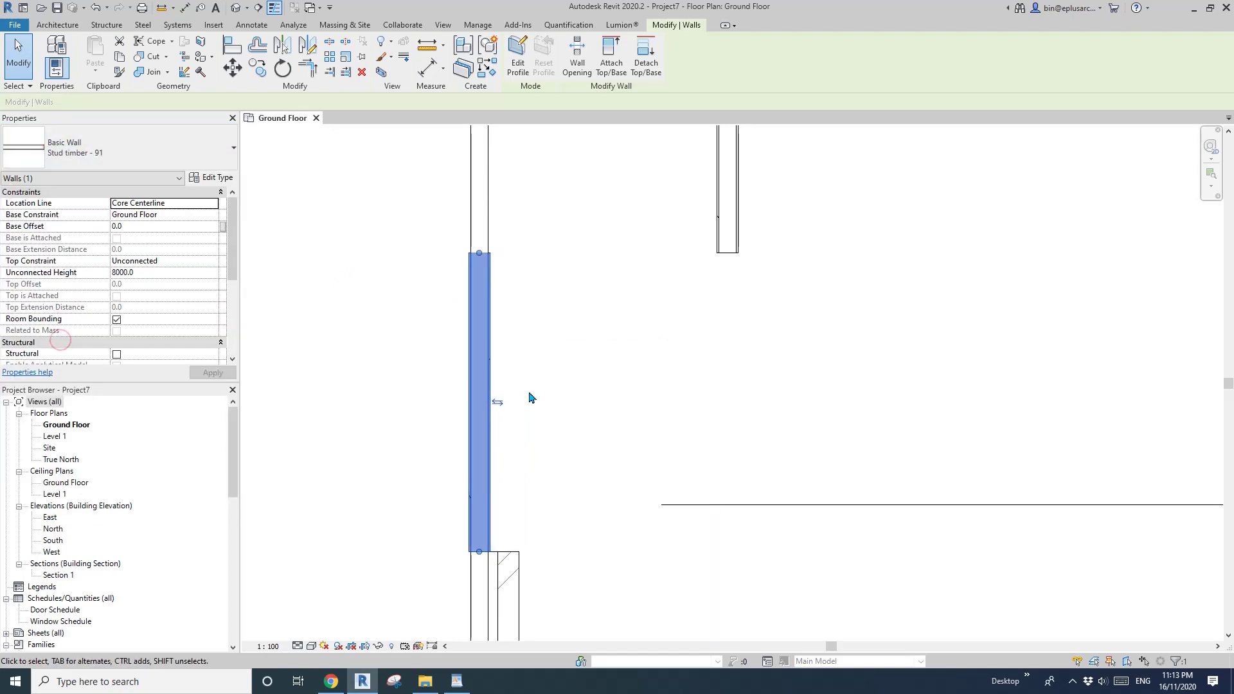
click(545, 300)
Examine how the lined stud segment aligns with the plain stud wall above and the brick veneer wall below
scroll(482, 256, up, 2)
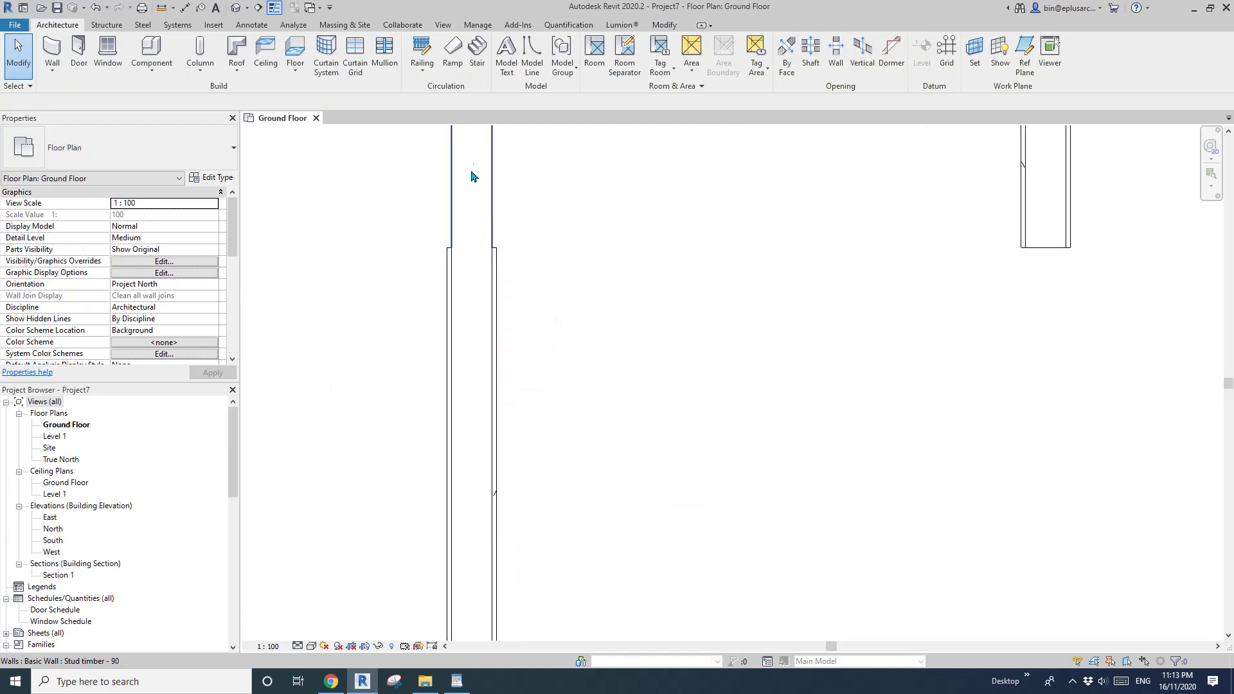
scroll(455, 289, down, 4)
scroll(447, 391, up, 3)
middle_drag(462, 530, 446, 344)
scroll(446, 344, up, 1)
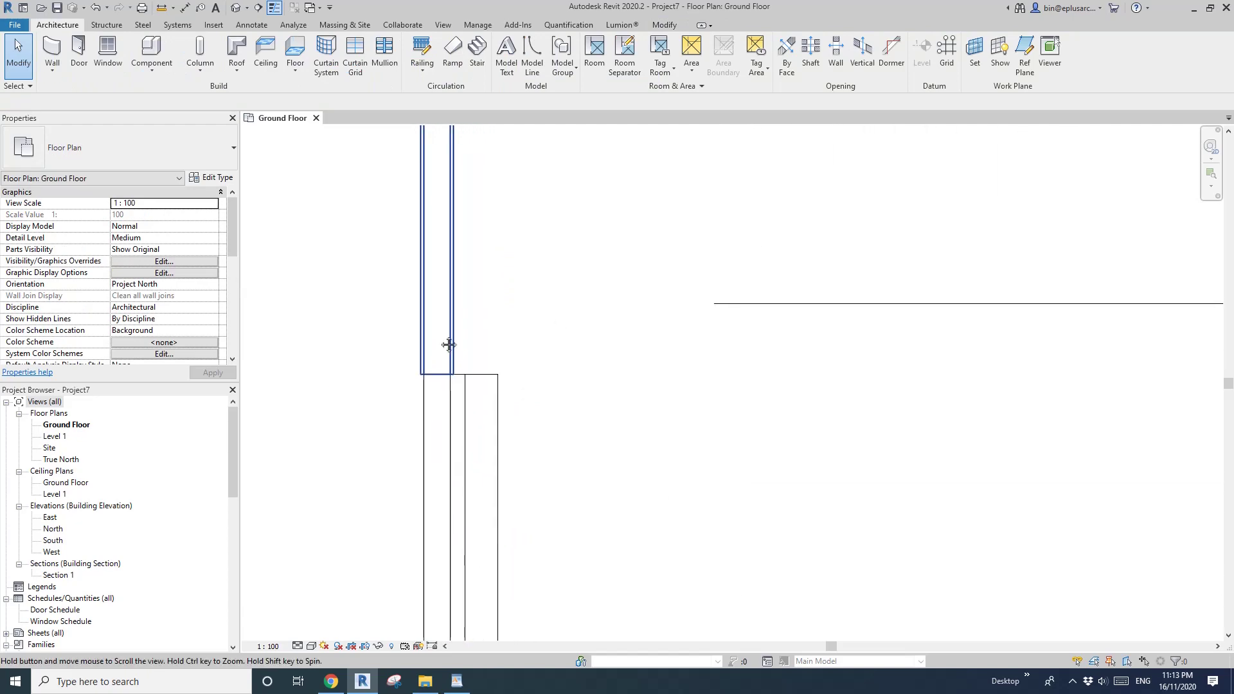
click(437, 414)
scroll(424, 377, up, 2)
key(Escape)
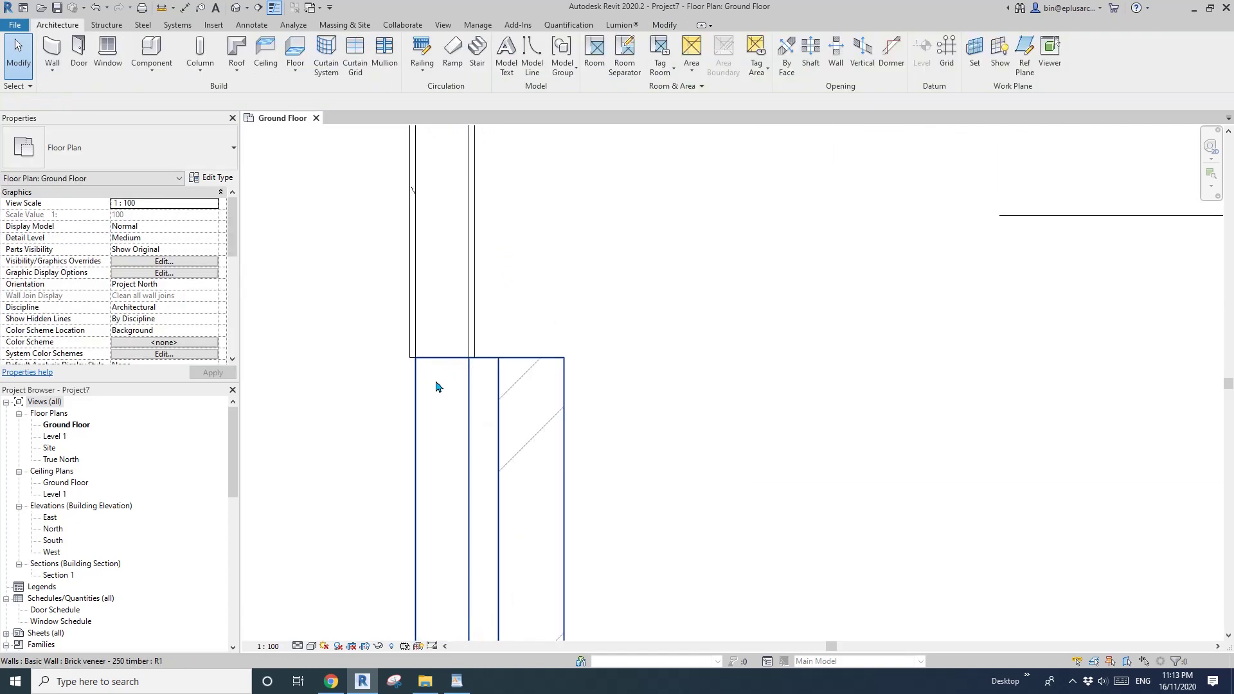
Compare the location lines of the lower brick veneer wall and the lined stud segment at their junction
click(438, 386)
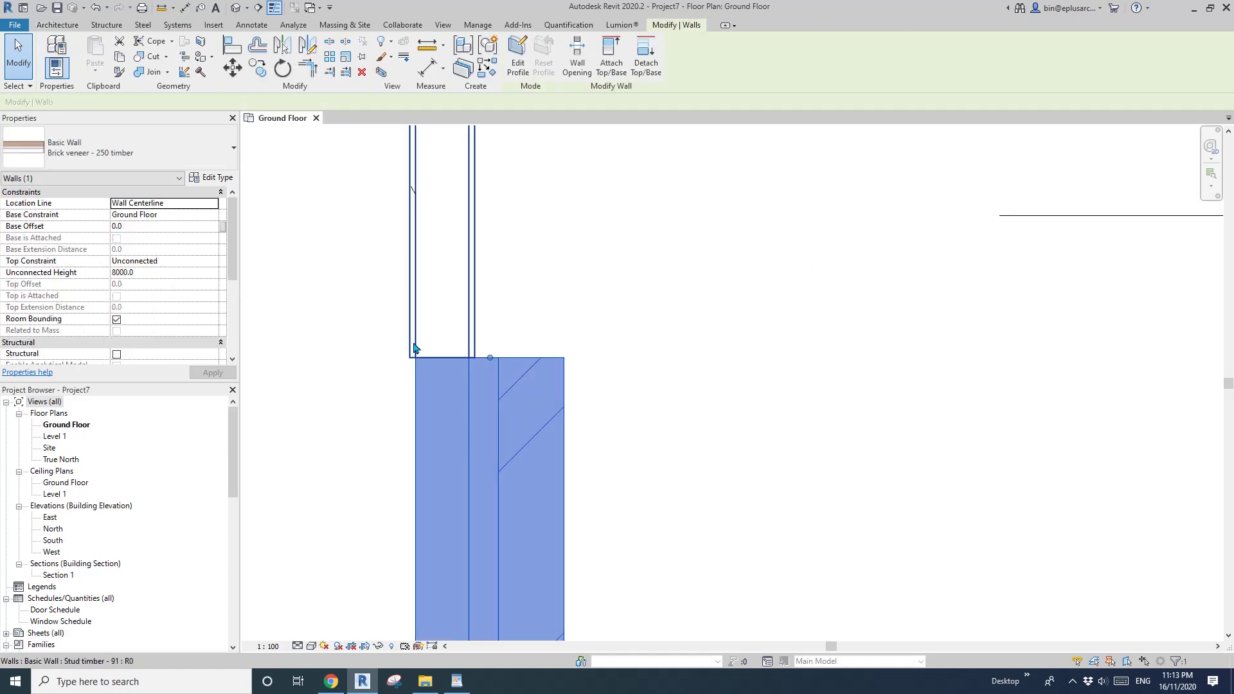
click(434, 353)
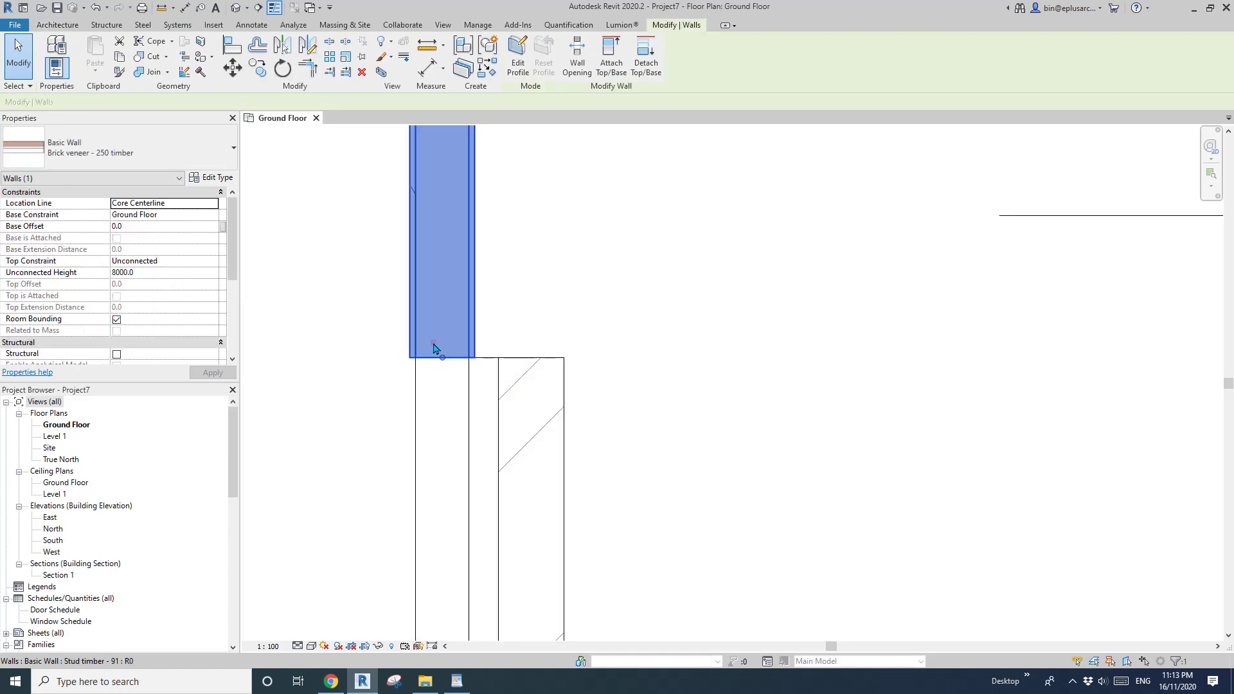
key(Escape)
scroll(448, 393, down, 1)
click(440, 389)
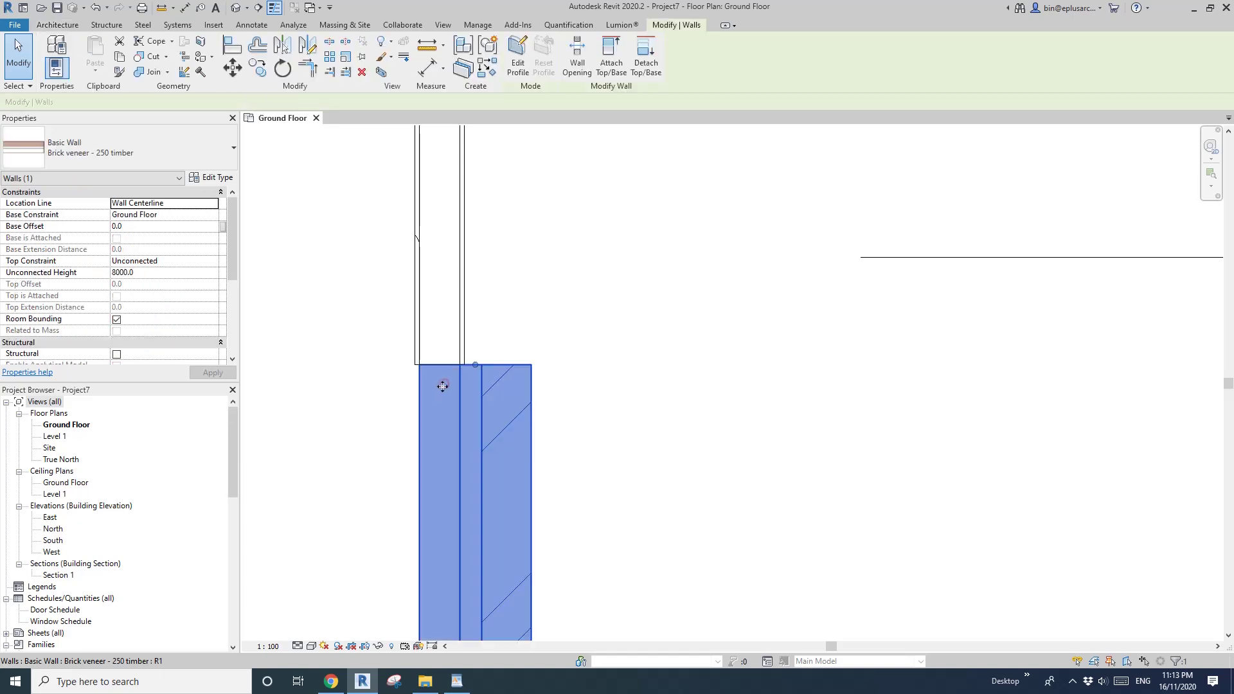
scroll(467, 390, down, 1)
scroll(468, 390, down, 1)
key(Escape)
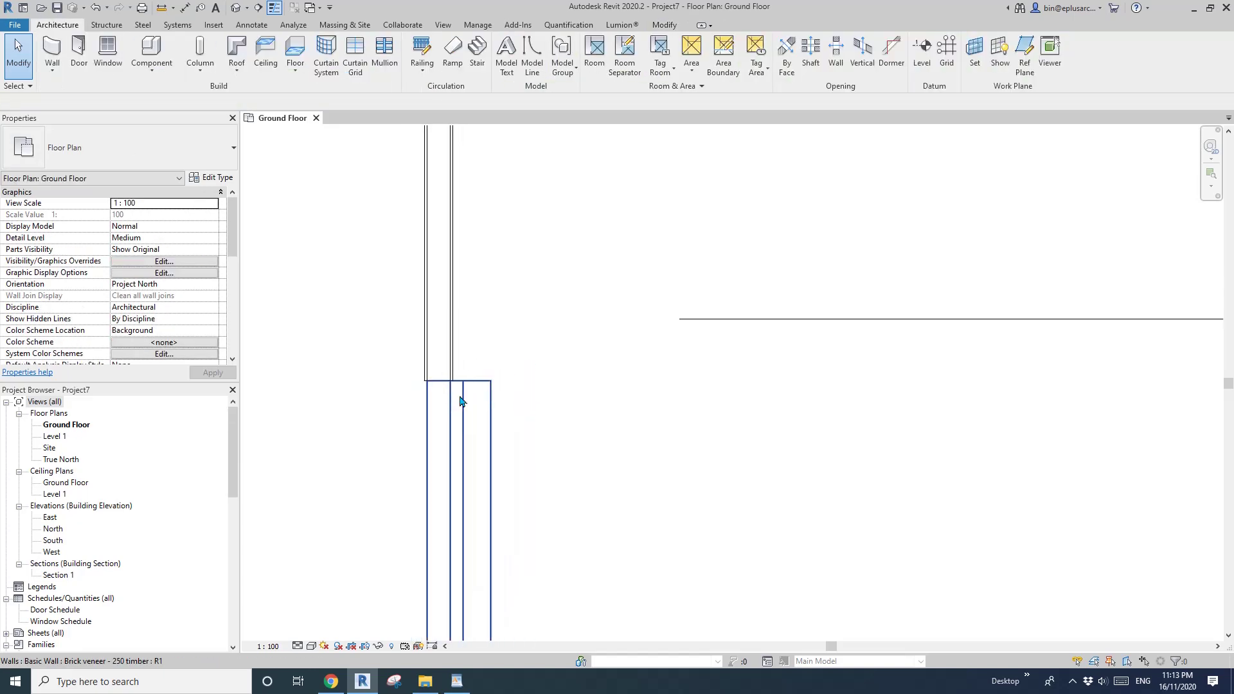
click(460, 416)
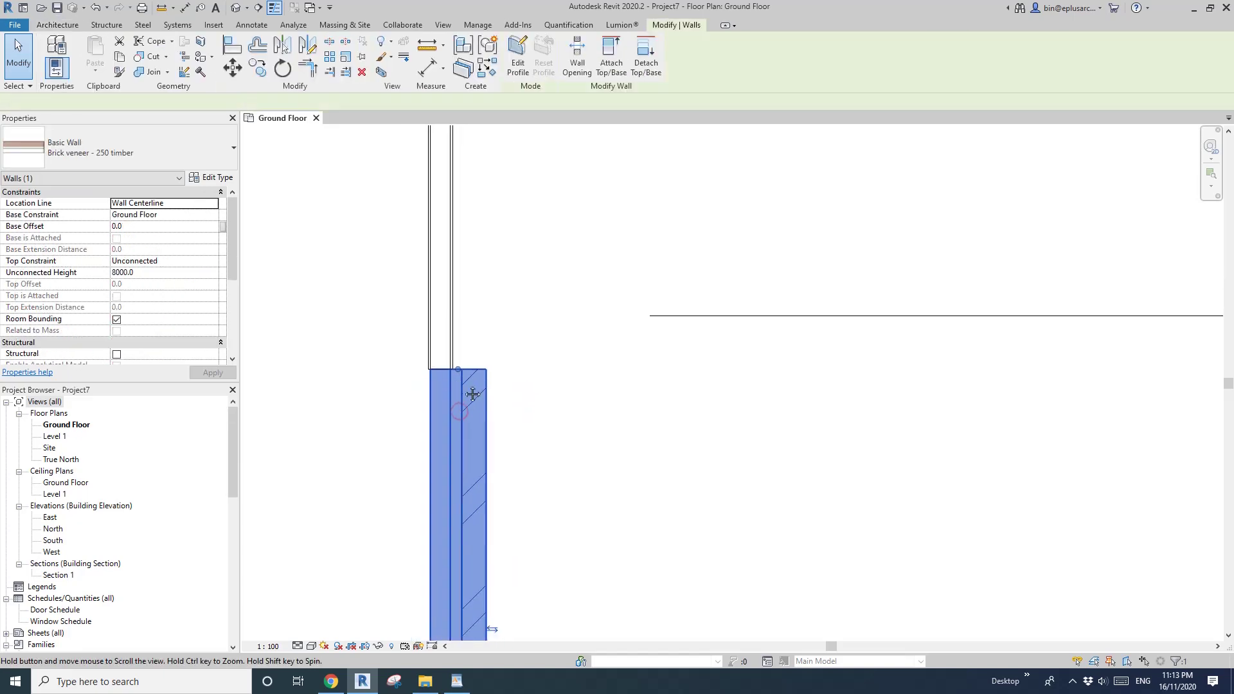
scroll(469, 394, down, 1)
key(Escape)
scroll(461, 379, up, 5)
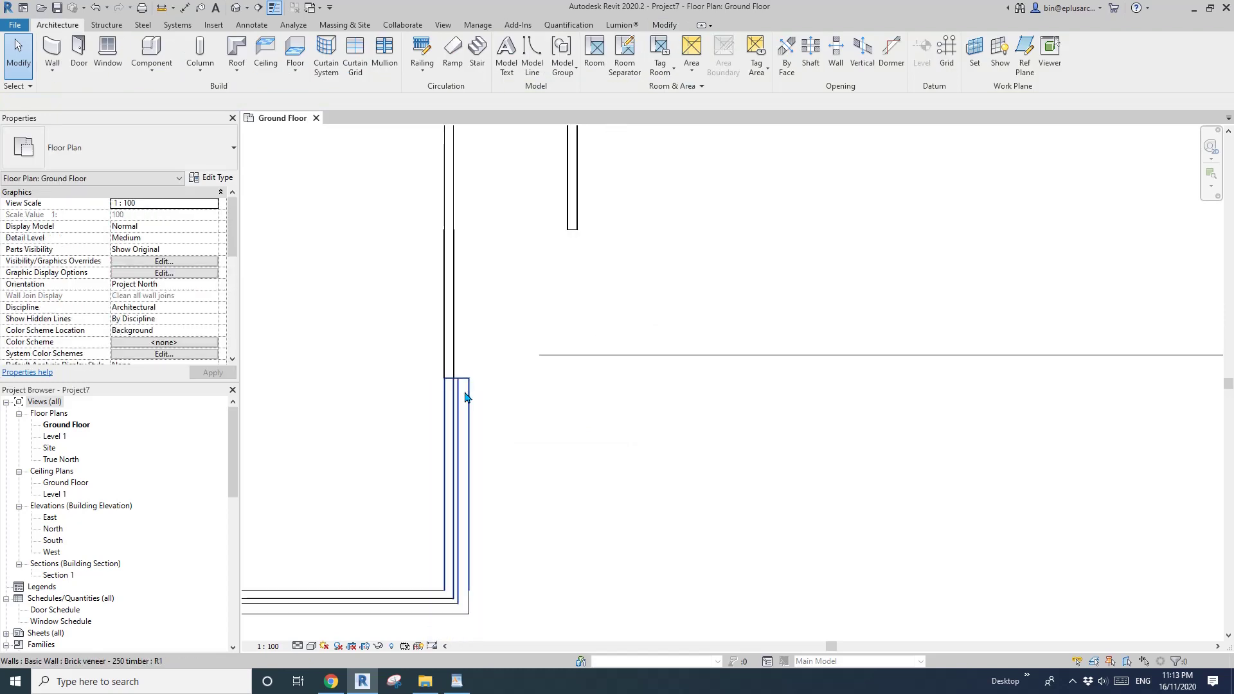
click(421, 348)
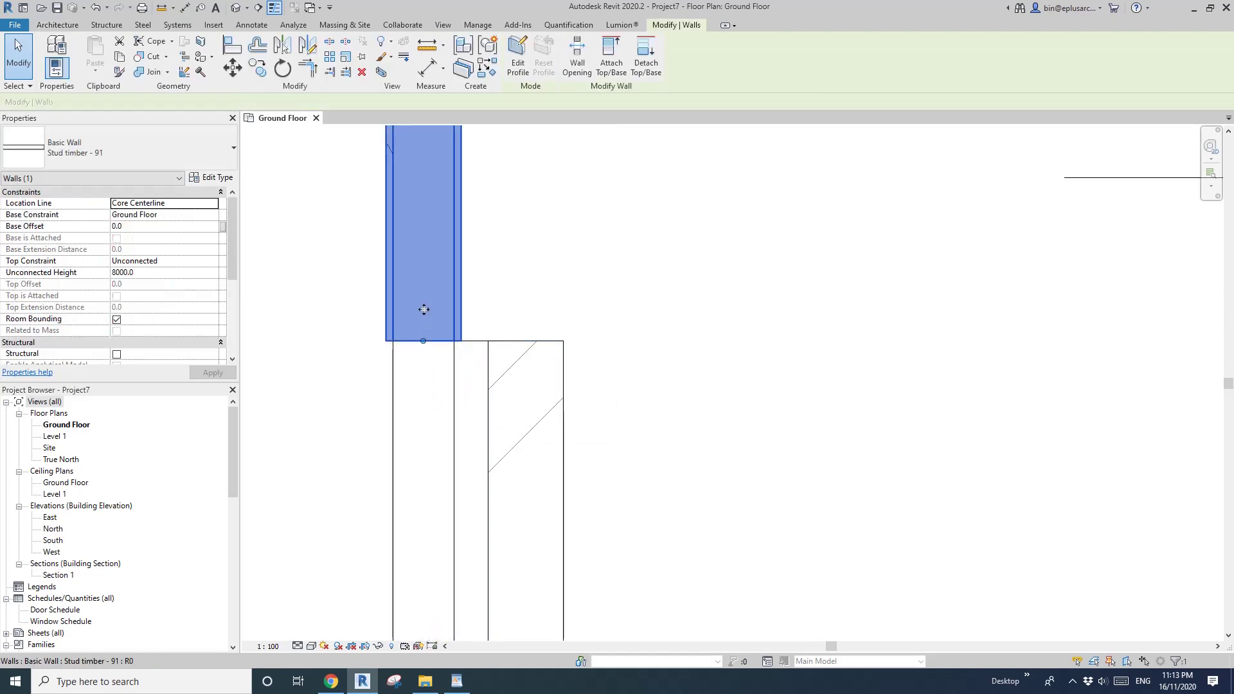
Set the lower brick veneer wall's location line to Core Centerline
click(430, 370)
click(201, 205)
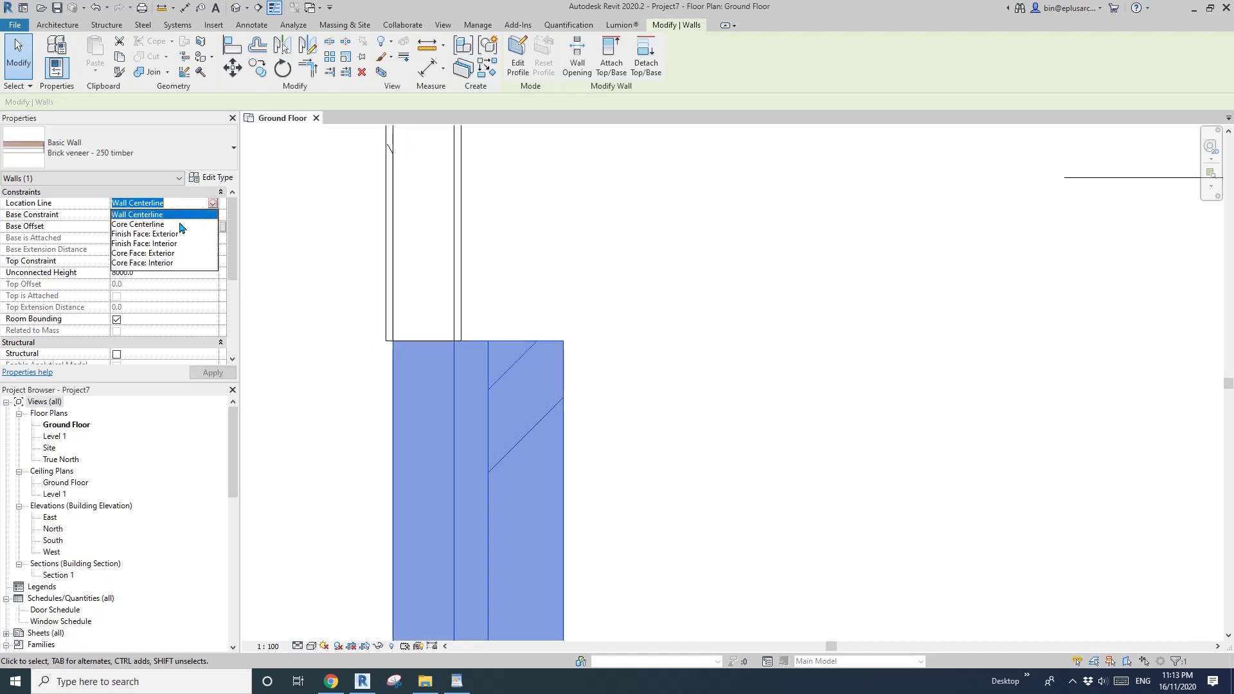
click(140, 224)
click(510, 376)
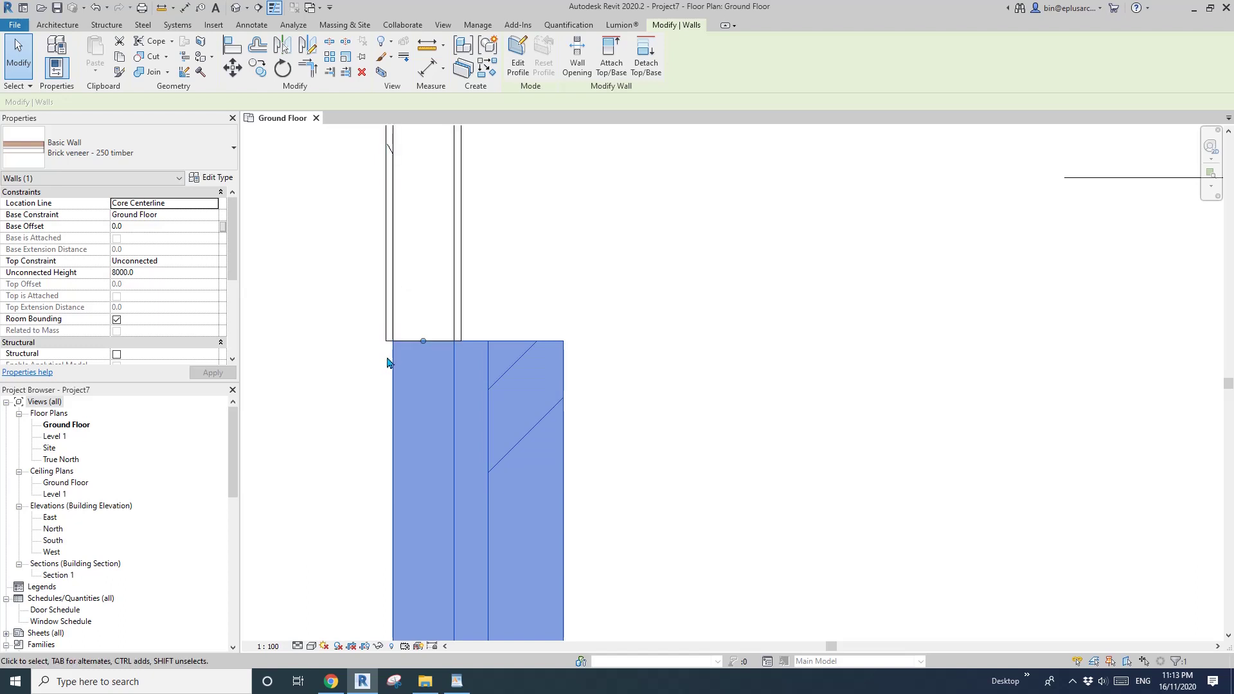
click(492, 380)
click(213, 203)
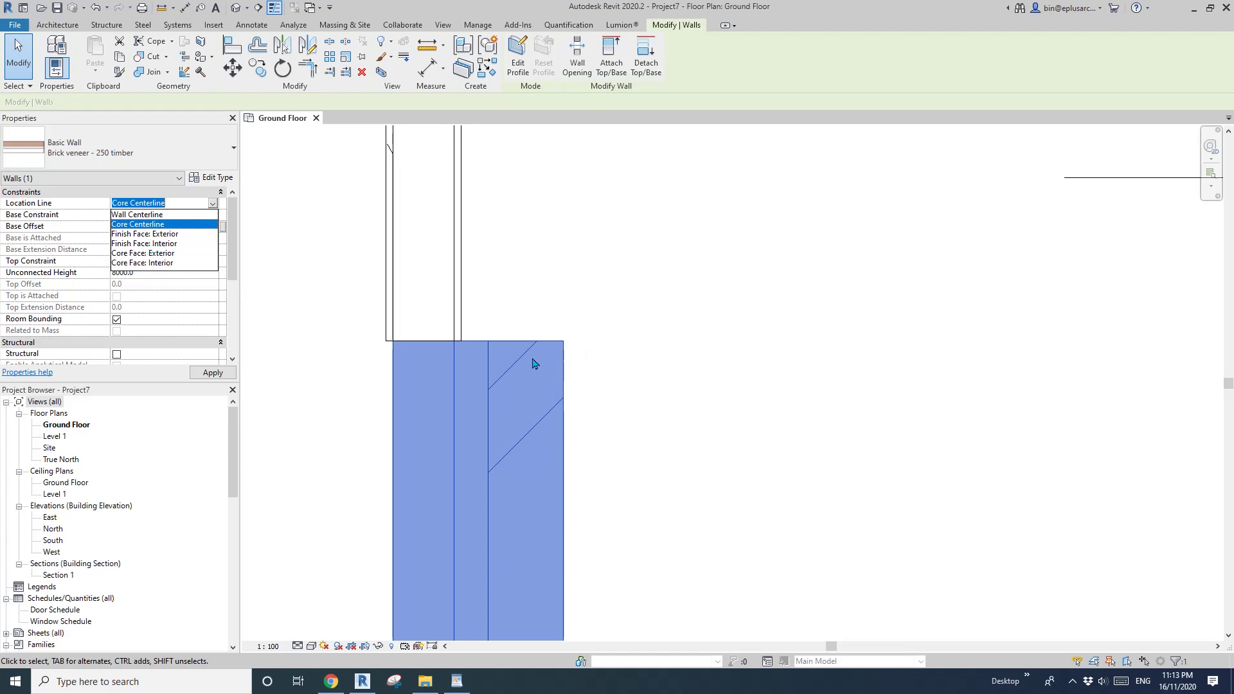
scroll(534, 363, down, 3)
key(Escape)
key(Escape)
Copy the lower brick veneer wall horizontally into the open area outside the building
click(511, 382)
scroll(512, 383, down, 4)
key(c)
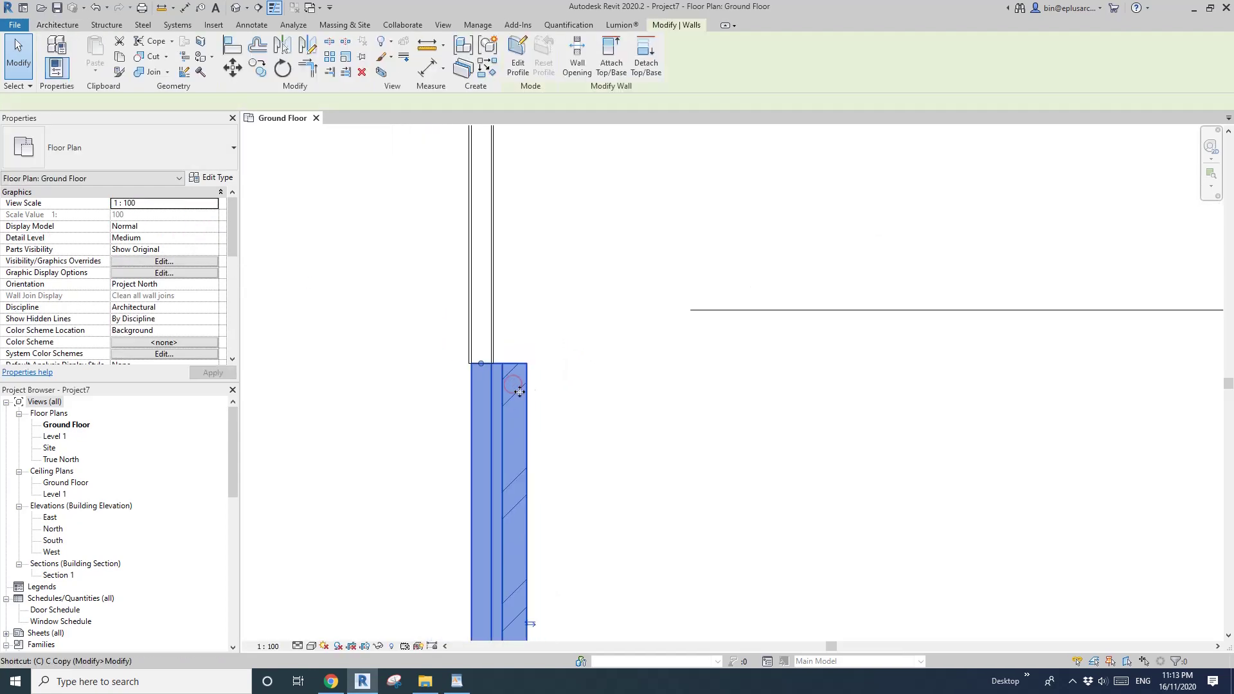
key(space)
click(518, 390)
click(686, 393)
middle_drag(689, 392, 572, 363)
key(Escape)
scroll(576, 351, up, 3)
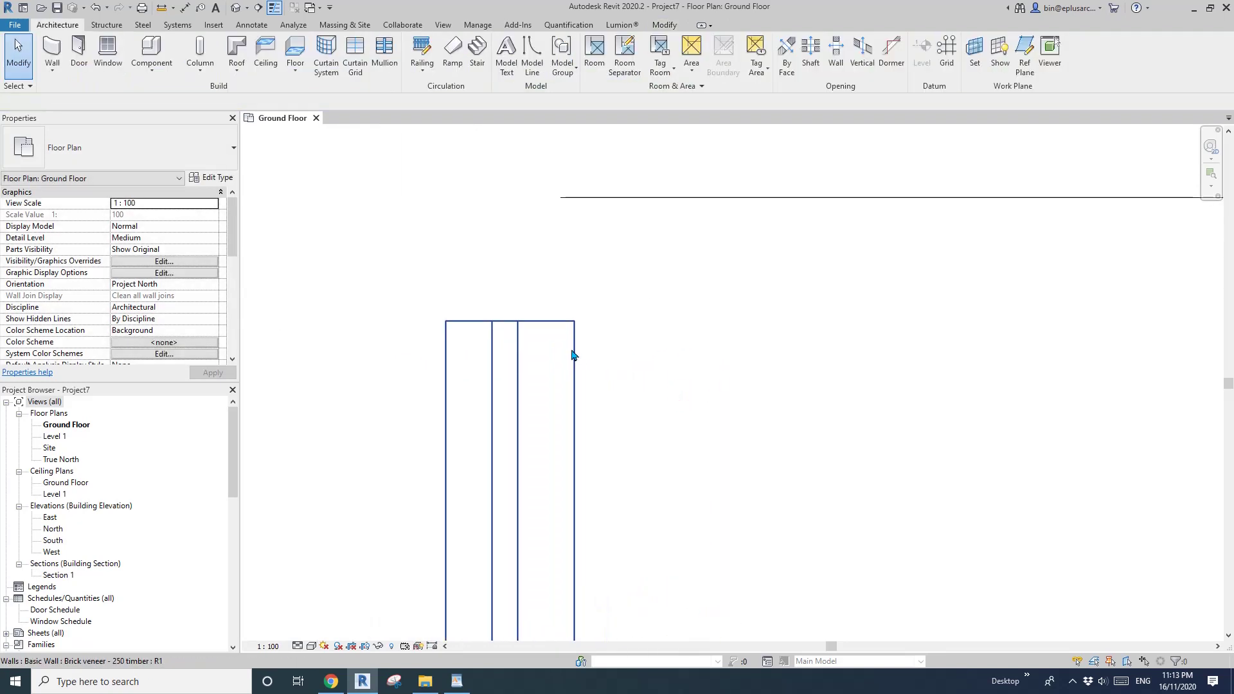
click(572, 355)
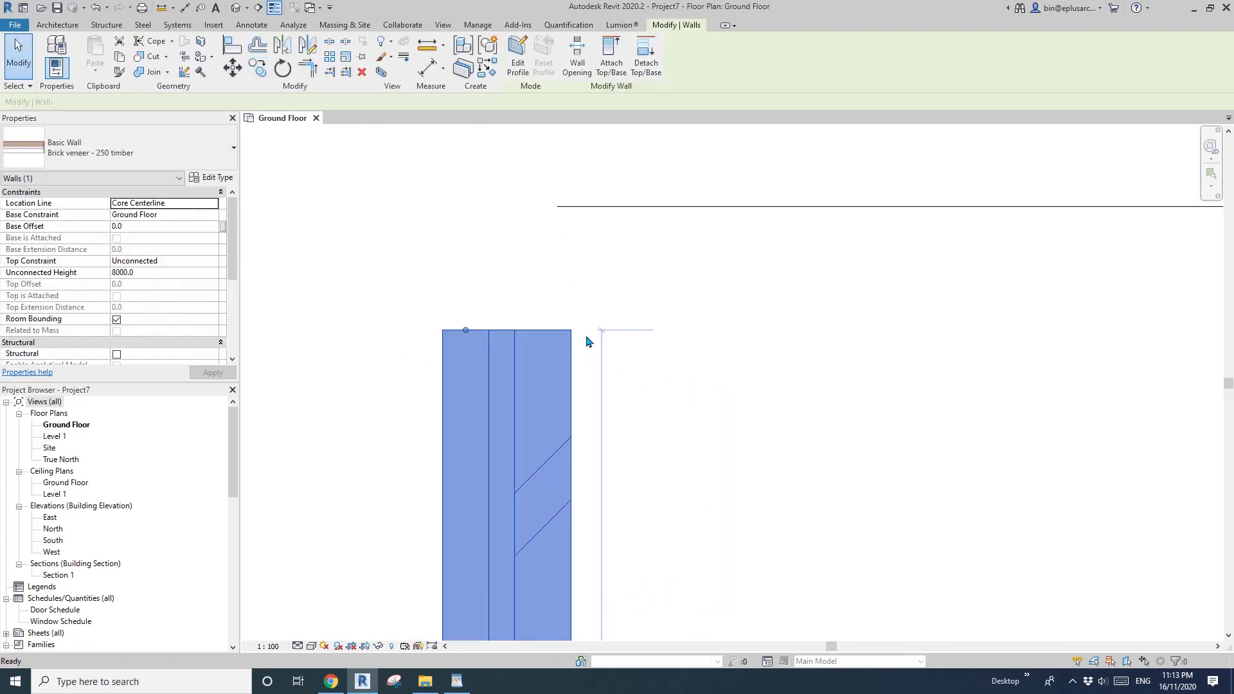
key(d)
key(l)
click(572, 344)
key(Escape)
key(Escape)
click(529, 331)
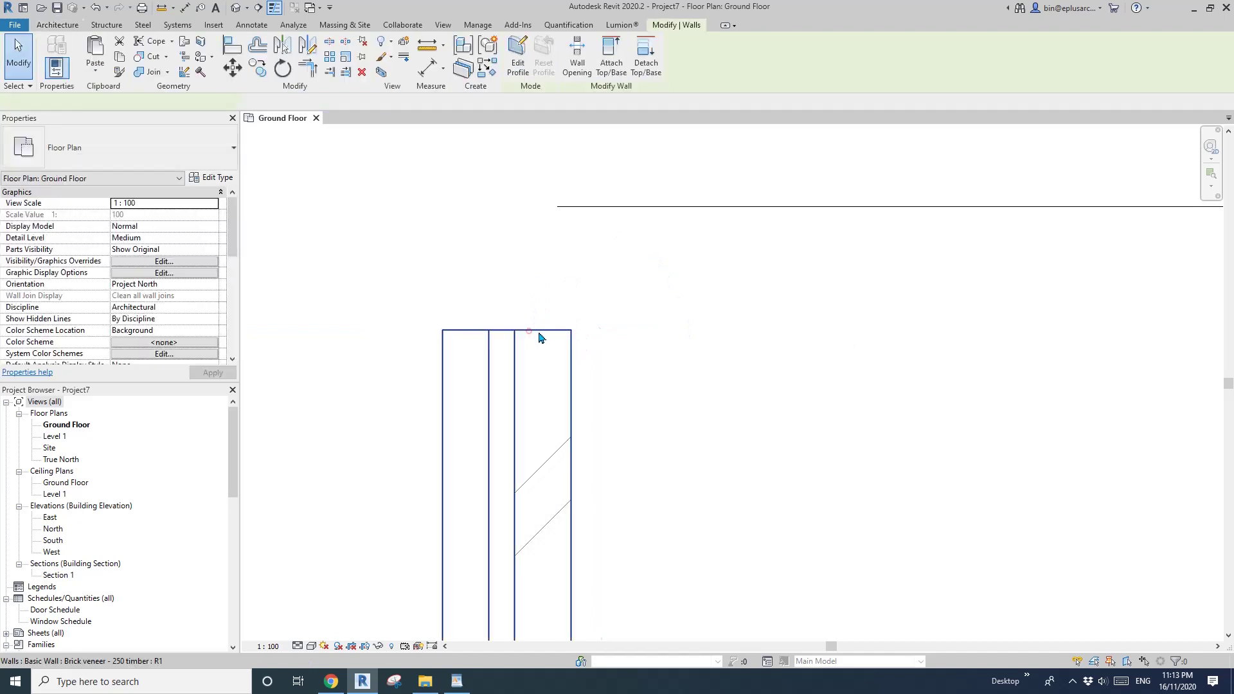
click(516, 355)
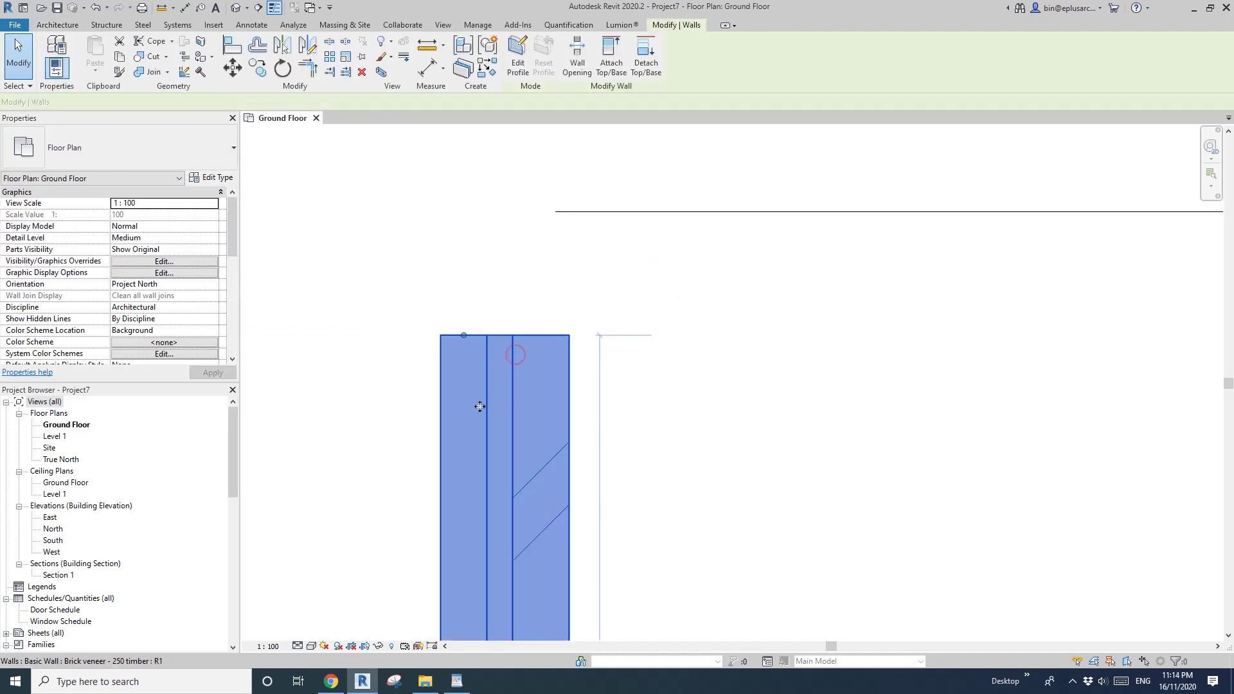
click(159, 149)
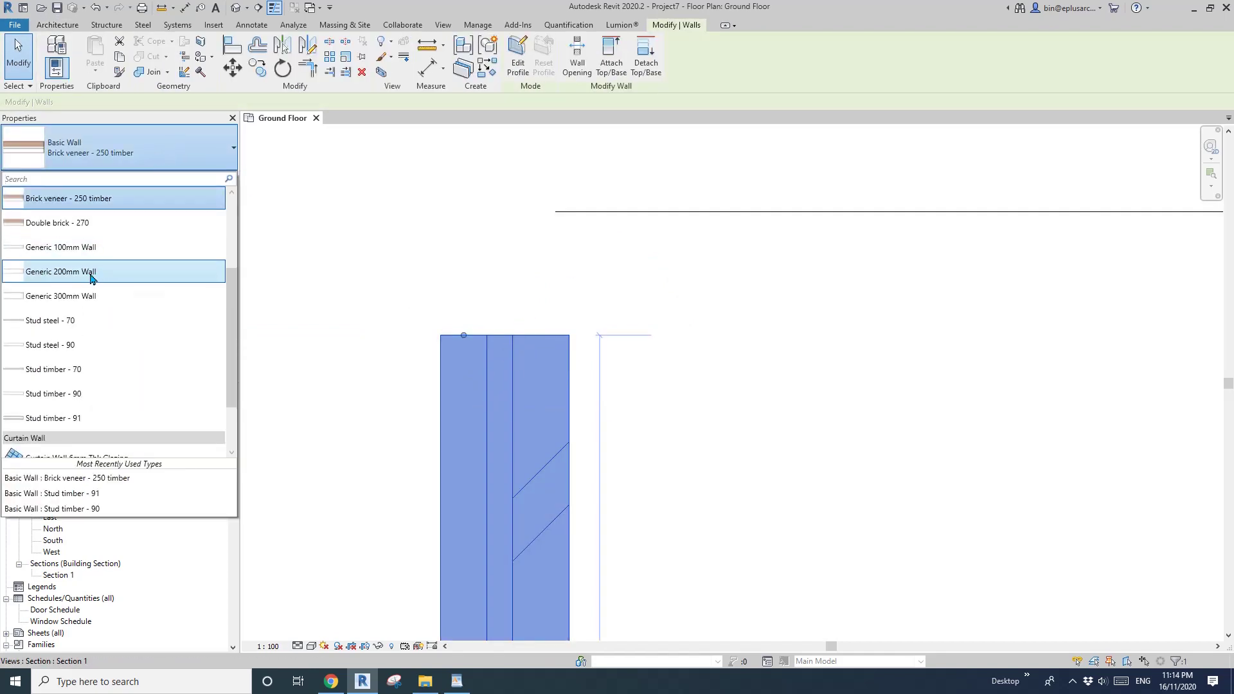
mouse_move(92, 278)
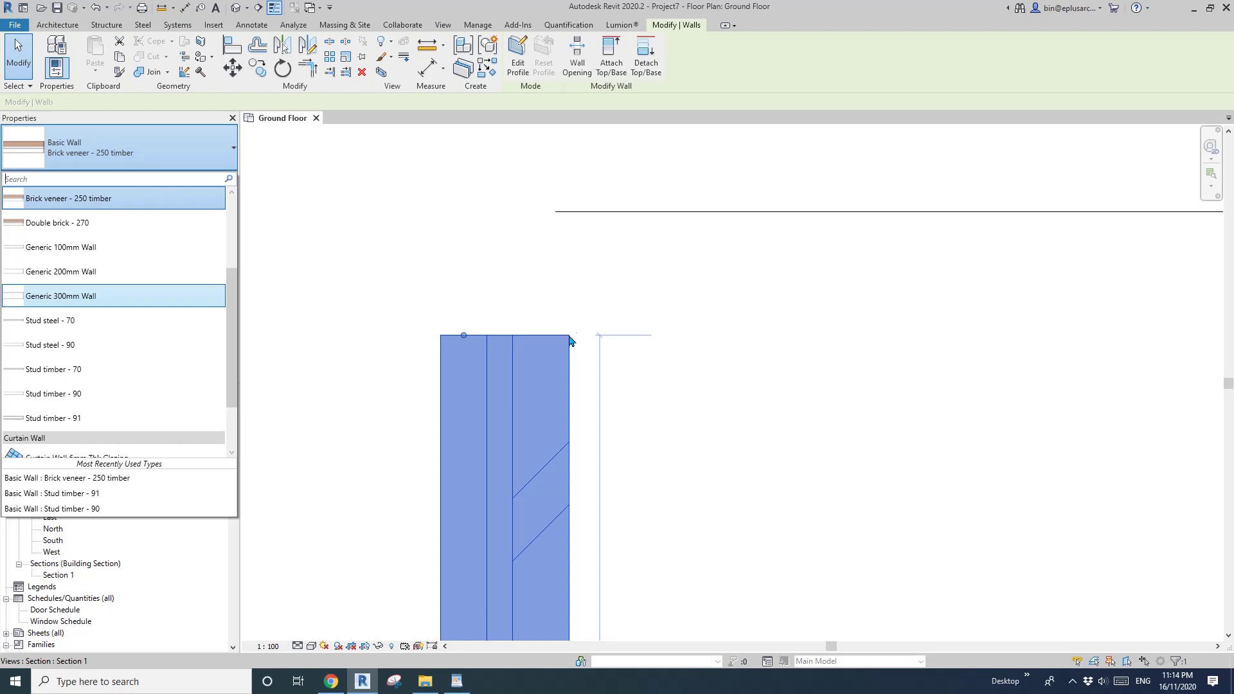
key(Escape)
key(Escape)
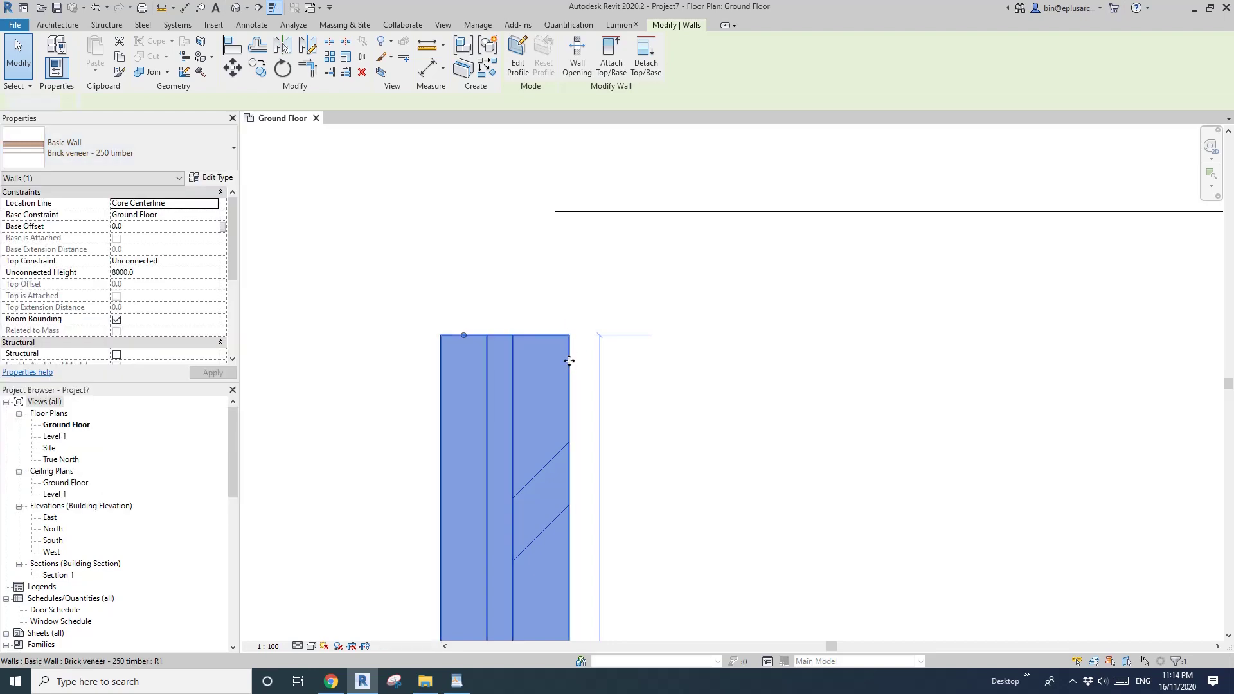
Set the copied brick veneer wall's location line to Finish Face: Exterior and change its type to Generic 200mm Wall
click(568, 348)
click(214, 204)
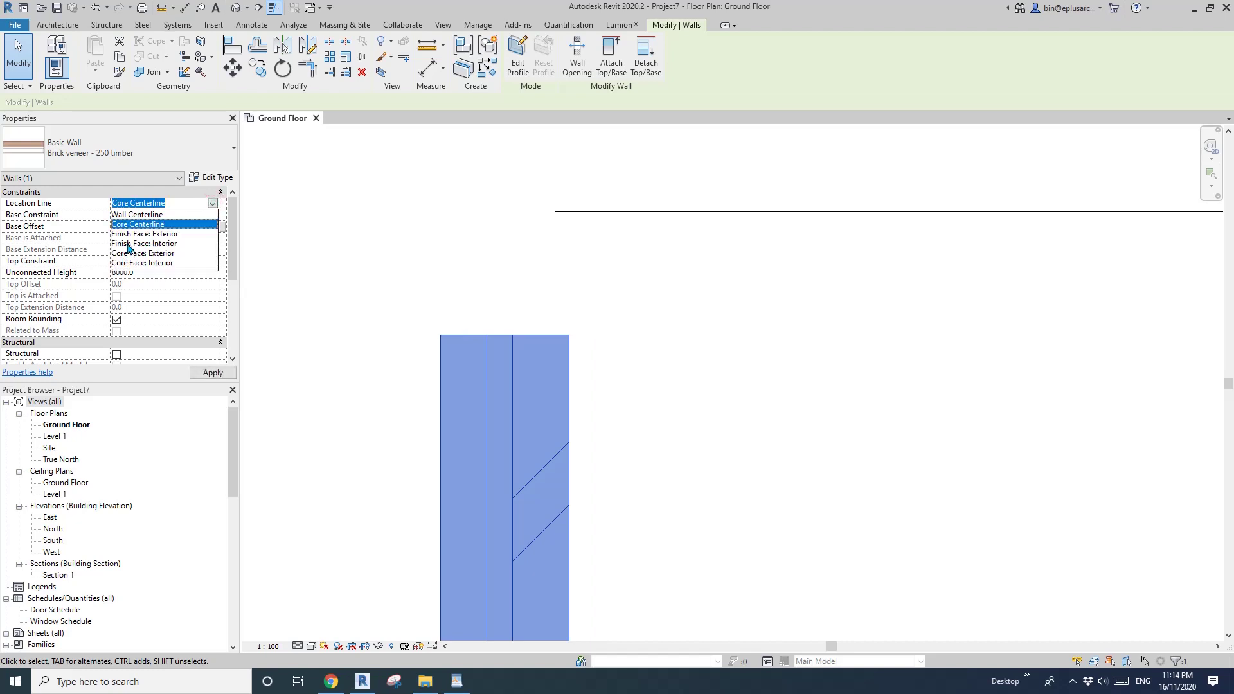
click(183, 234)
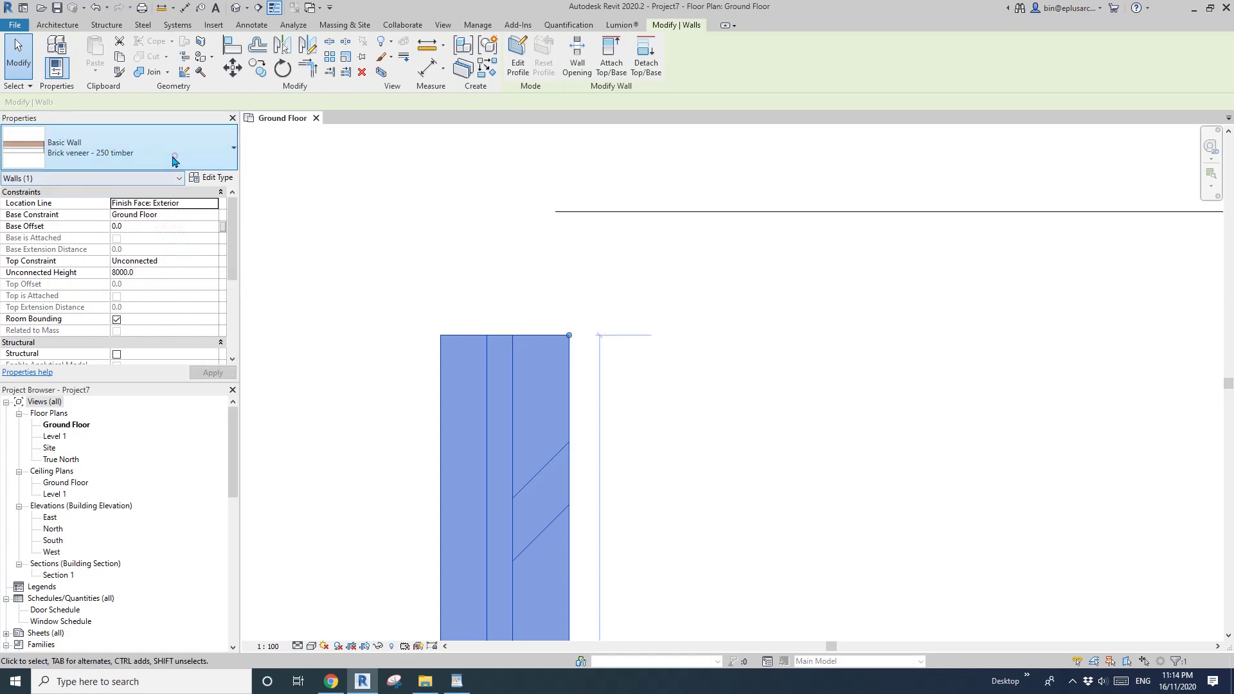
click(129, 151)
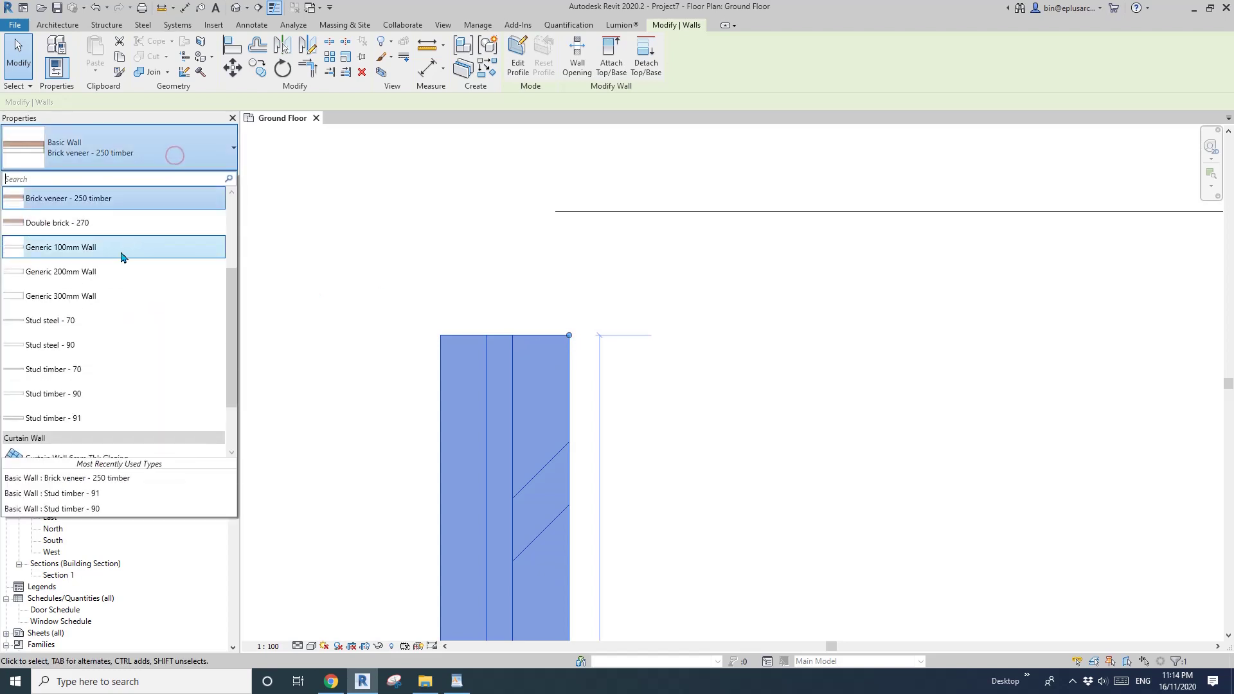
click(91, 270)
click(608, 360)
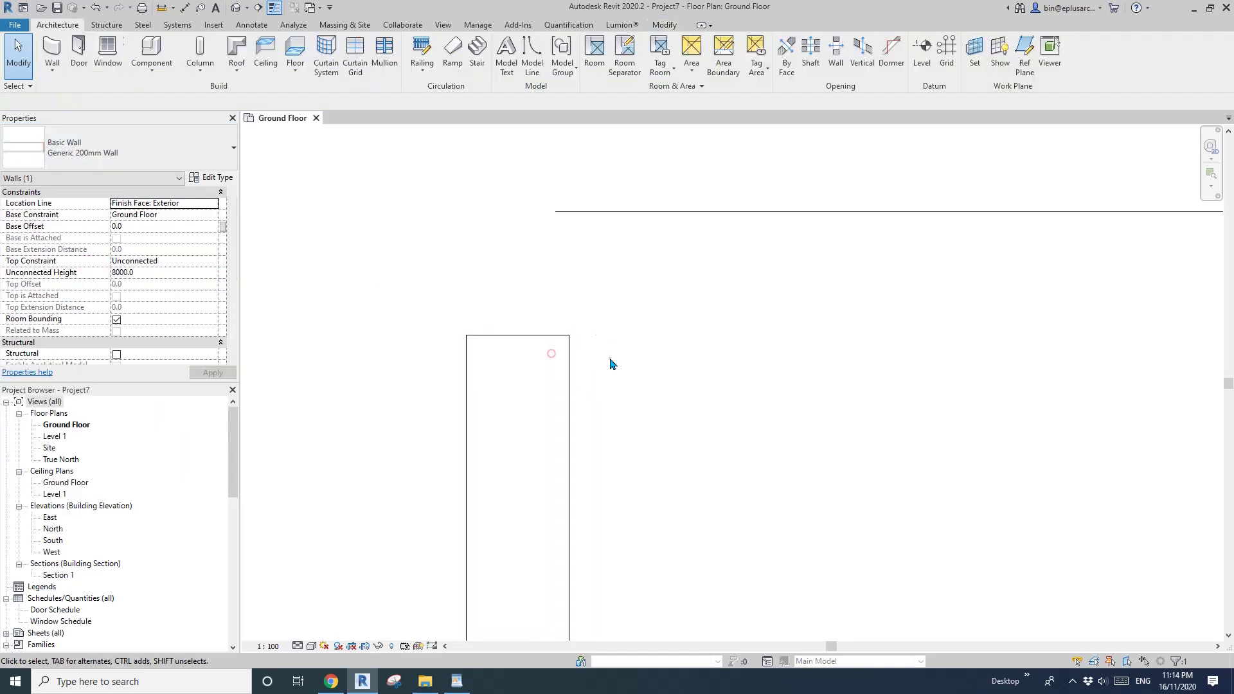
scroll(568, 379, down, 3)
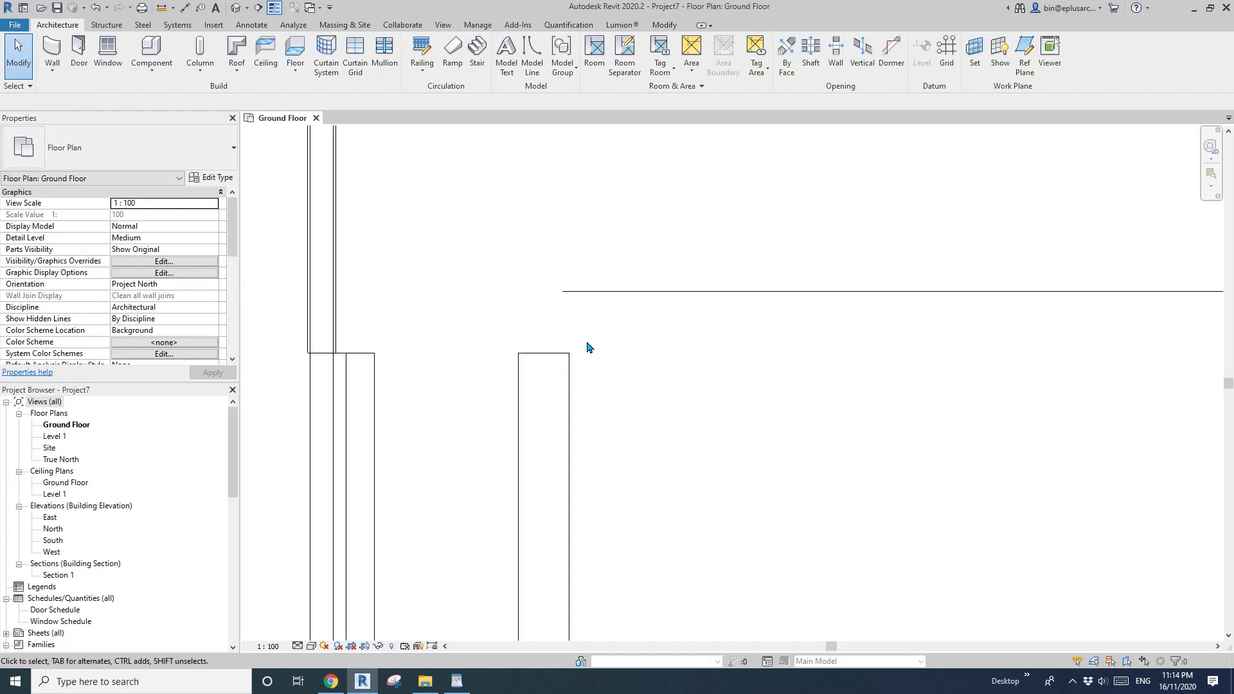
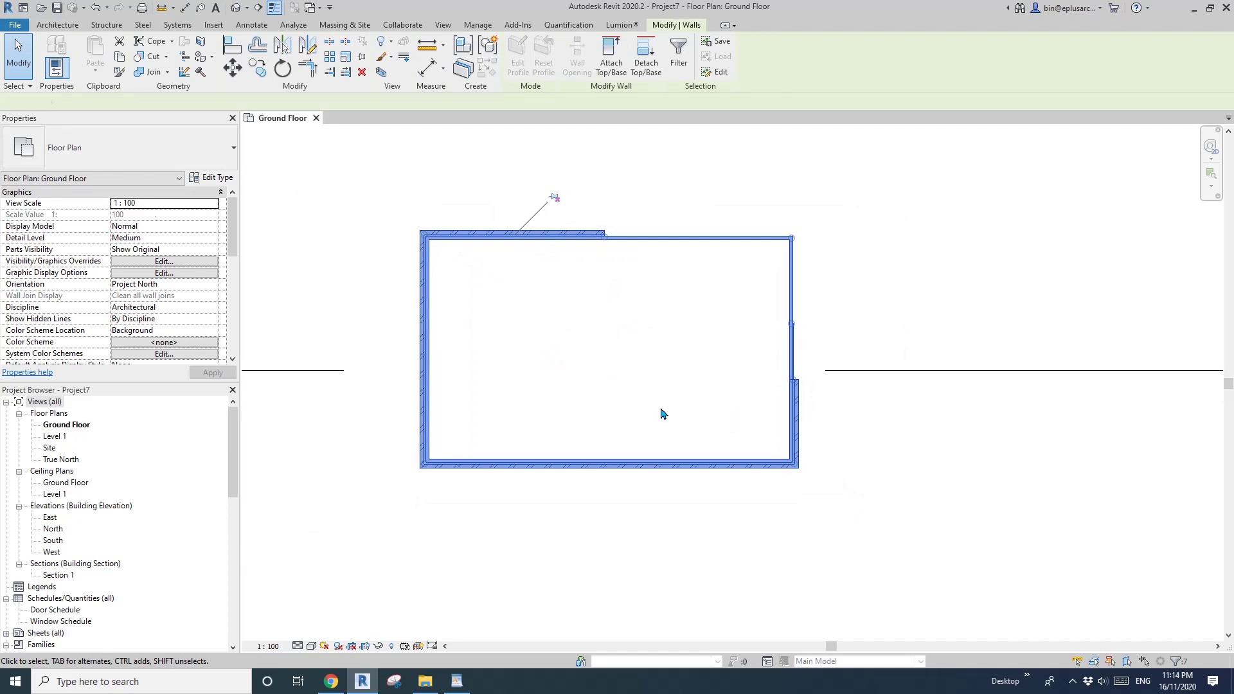
Set the phase created of all seven building walls to Existing
click(386, 196)
drag(358, 174, 866, 511)
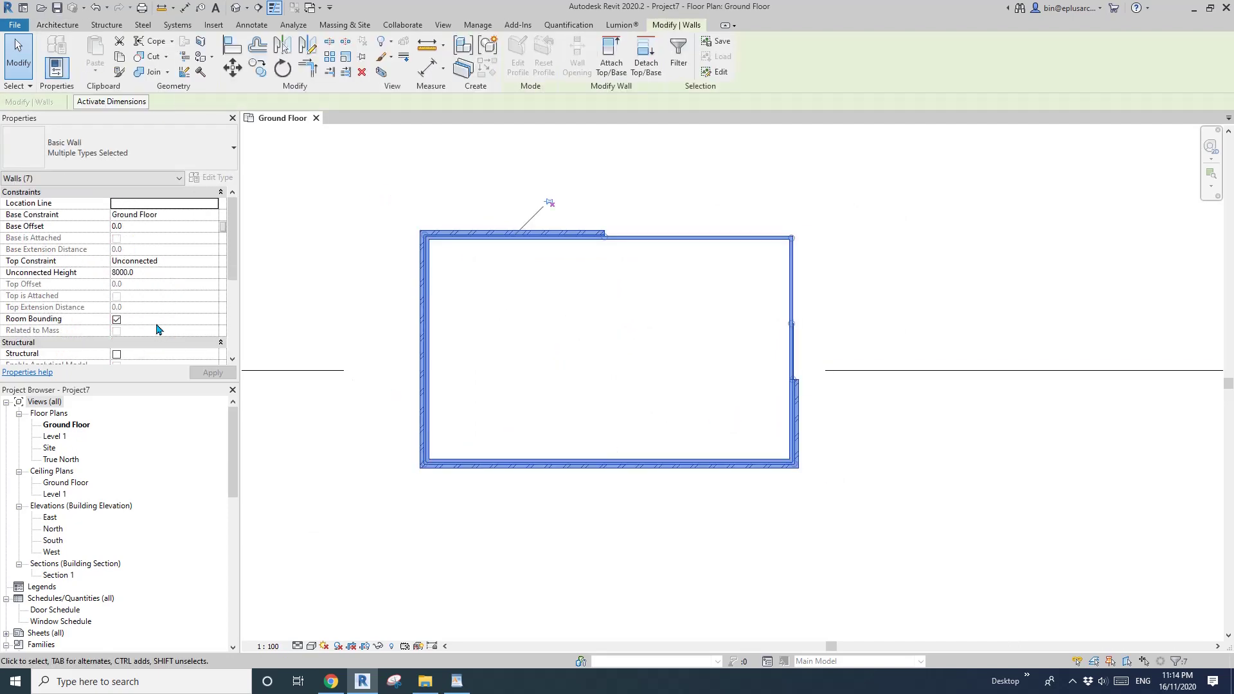
scroll(156, 328, down, 4)
click(212, 330)
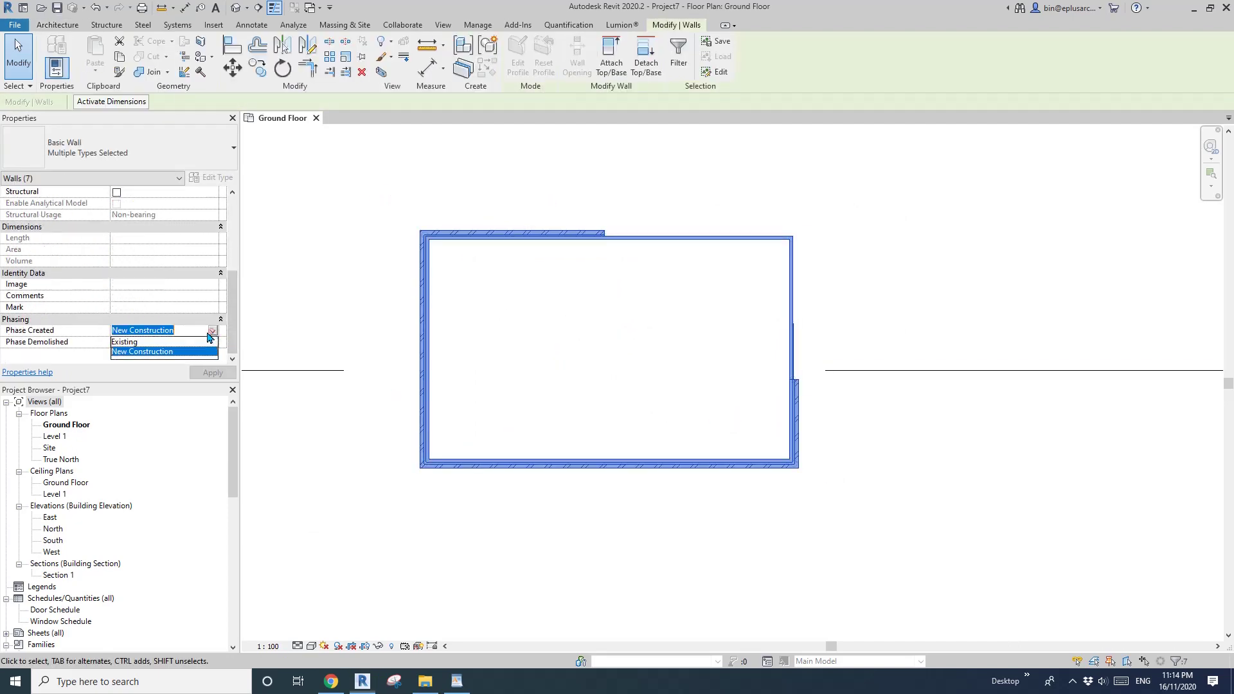
click(138, 341)
click(618, 522)
middle_drag(554, 394, 520, 396)
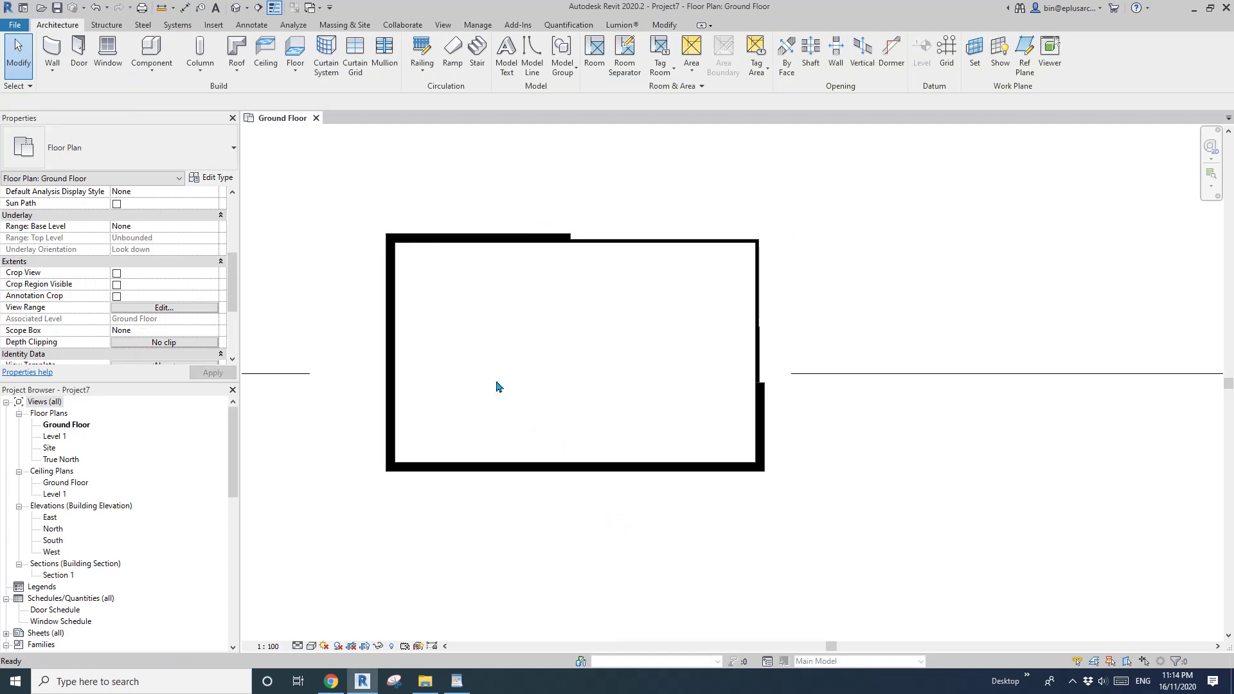
Place a 0813 x 2134mm single-flush door in the lower wall, about 2700 mm from the left wall's inner face
key(d)
key(r)
click(518, 444)
key(Escape)
key(Escape)
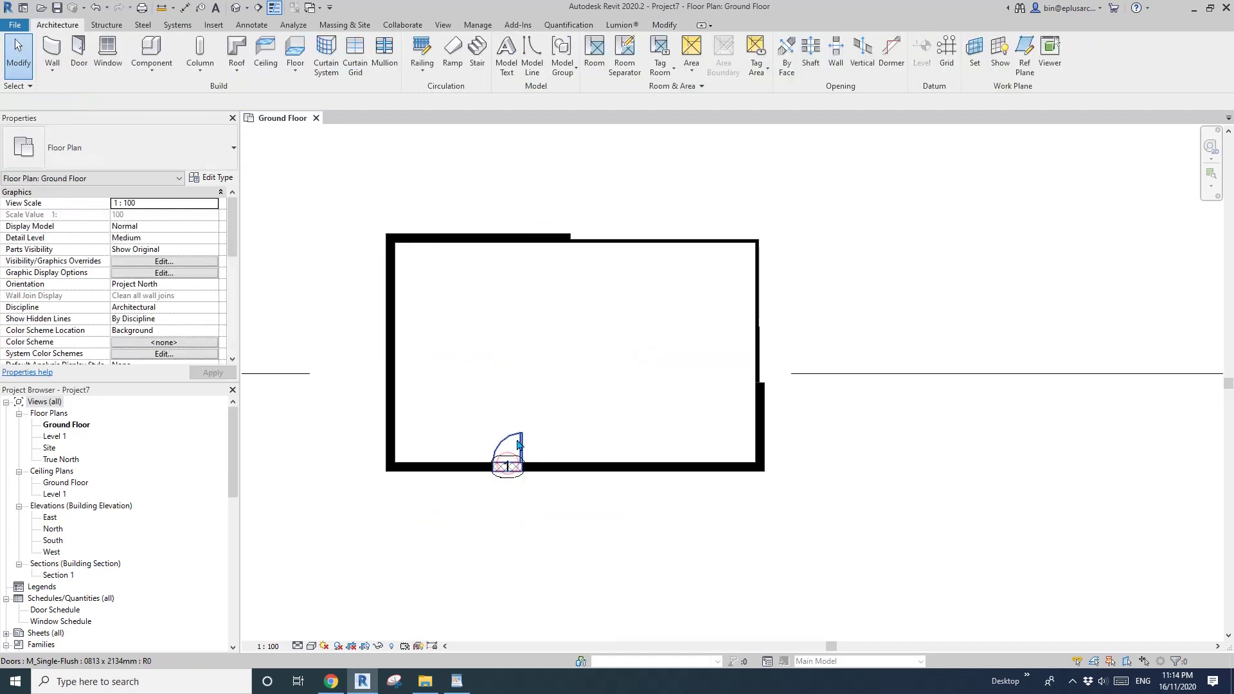
Set the door's phase created to Existing and its phase demolished to New Construction
click(518, 445)
click(219, 359)
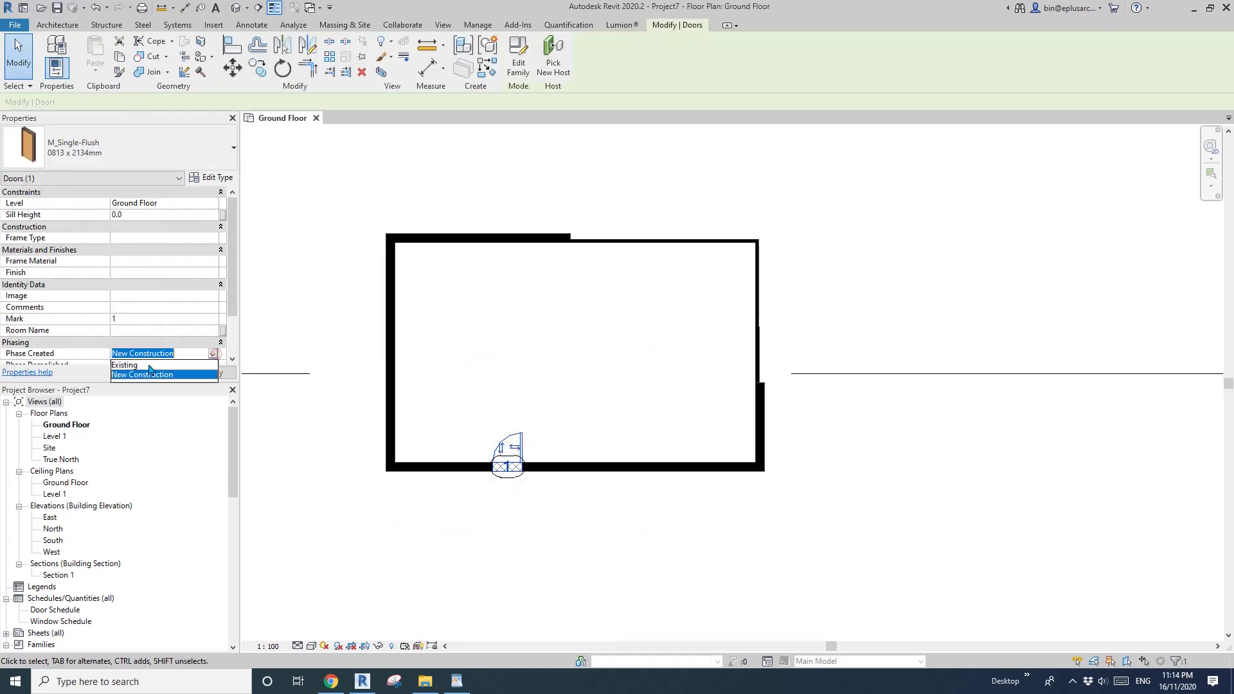
click(133, 371)
scroll(194, 351, down, 3)
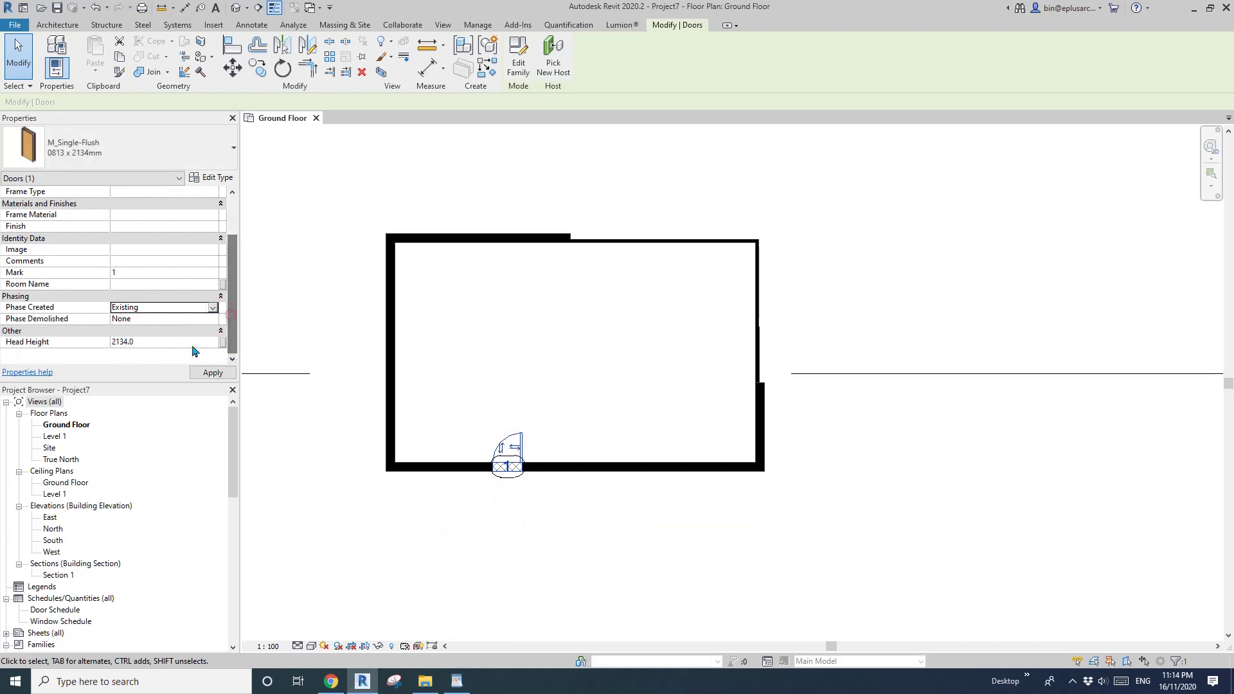
click(211, 319)
click(143, 341)
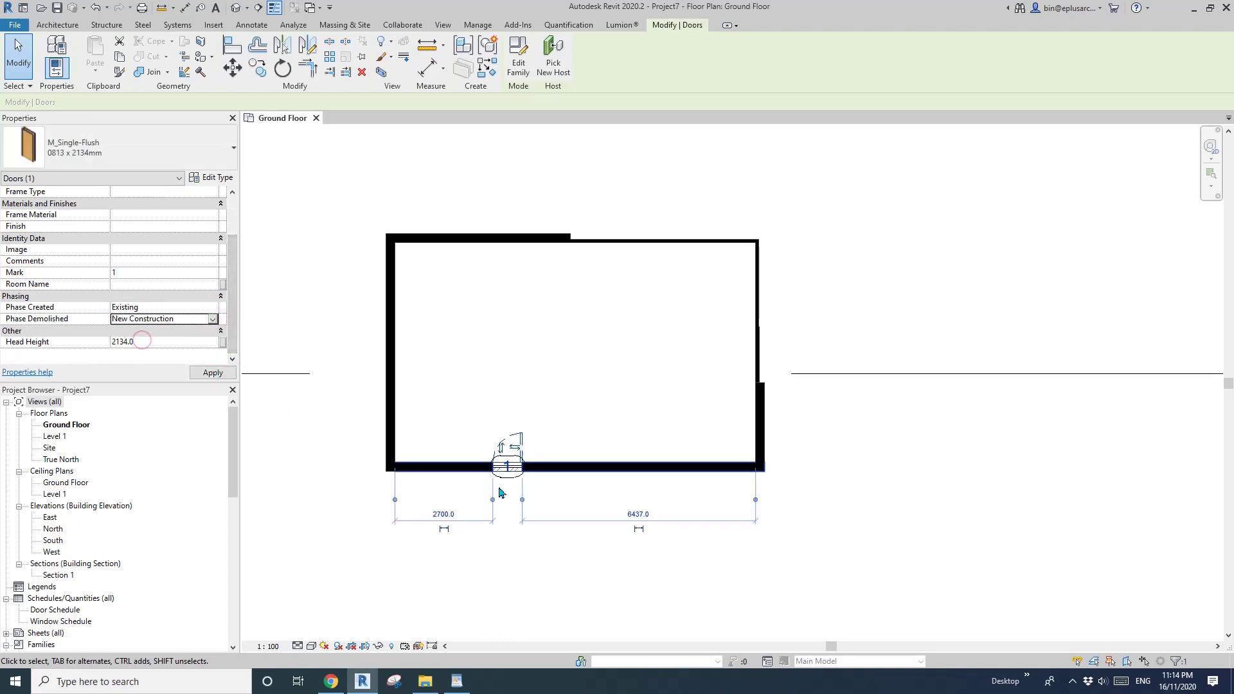
click(529, 504)
Delete the tag of the demolished door in the lower wall
scroll(524, 514, up, 2)
scroll(512, 518, up, 5)
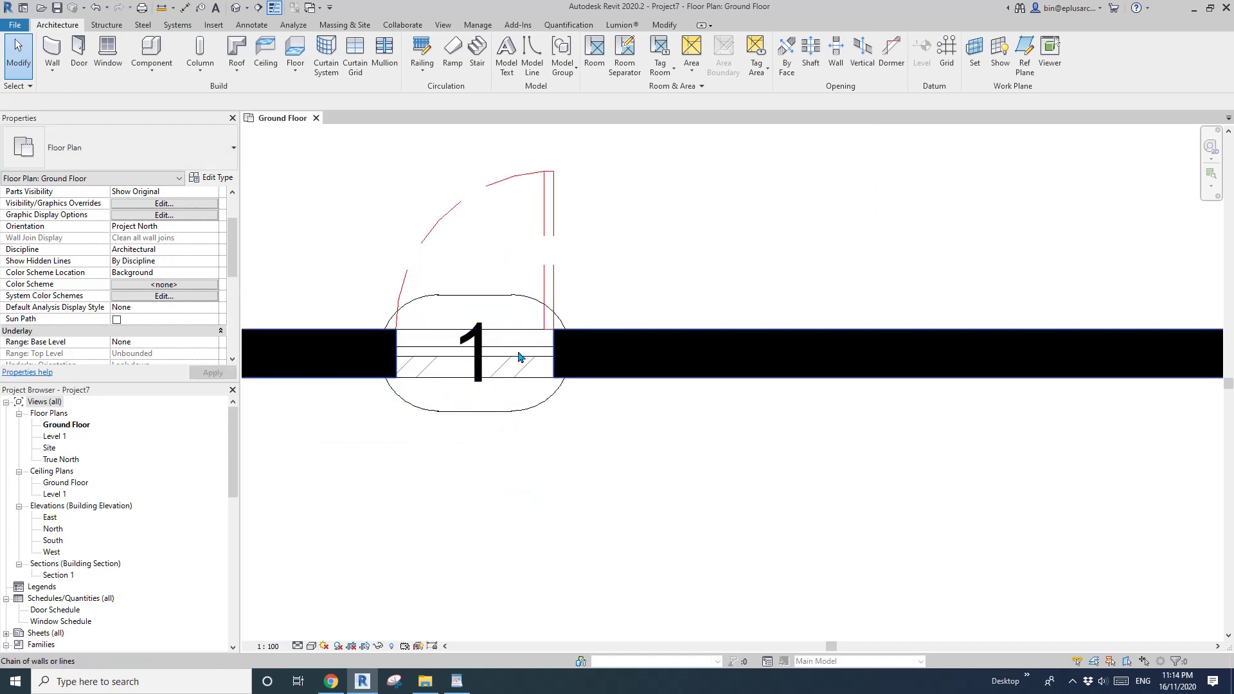
click(518, 353)
click(567, 192)
scroll(463, 328, down, 1)
middle_drag(463, 328, 501, 347)
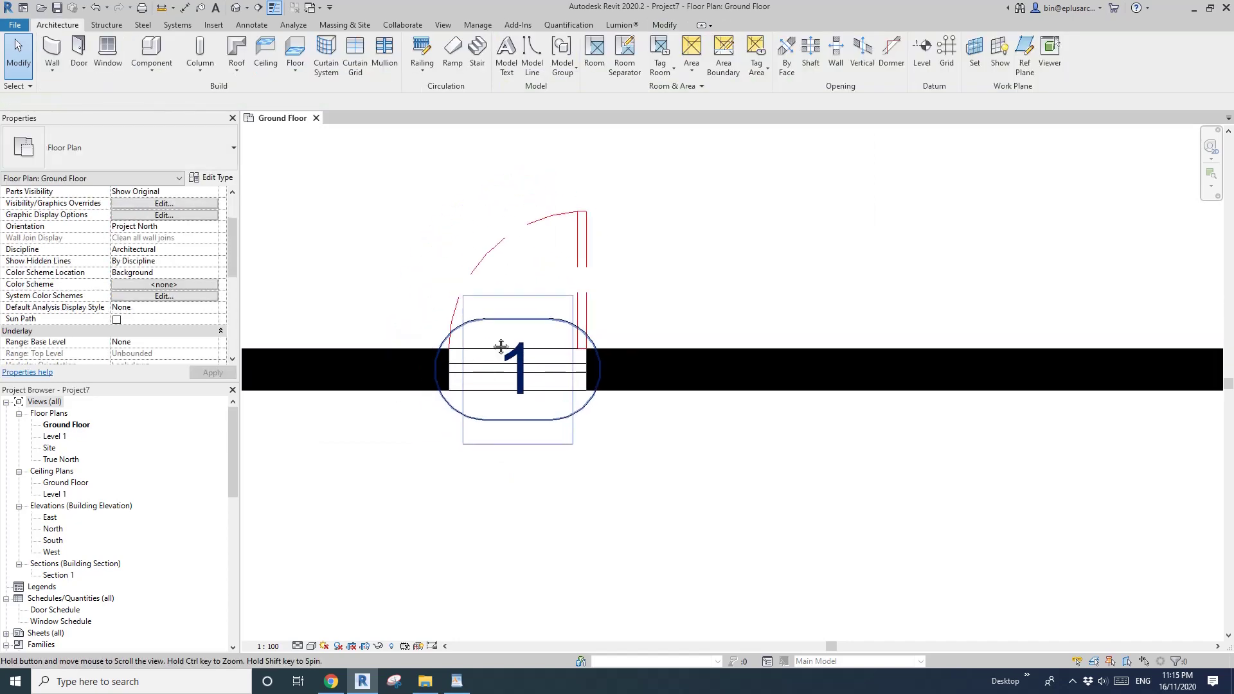
click(540, 318)
key(Delete)
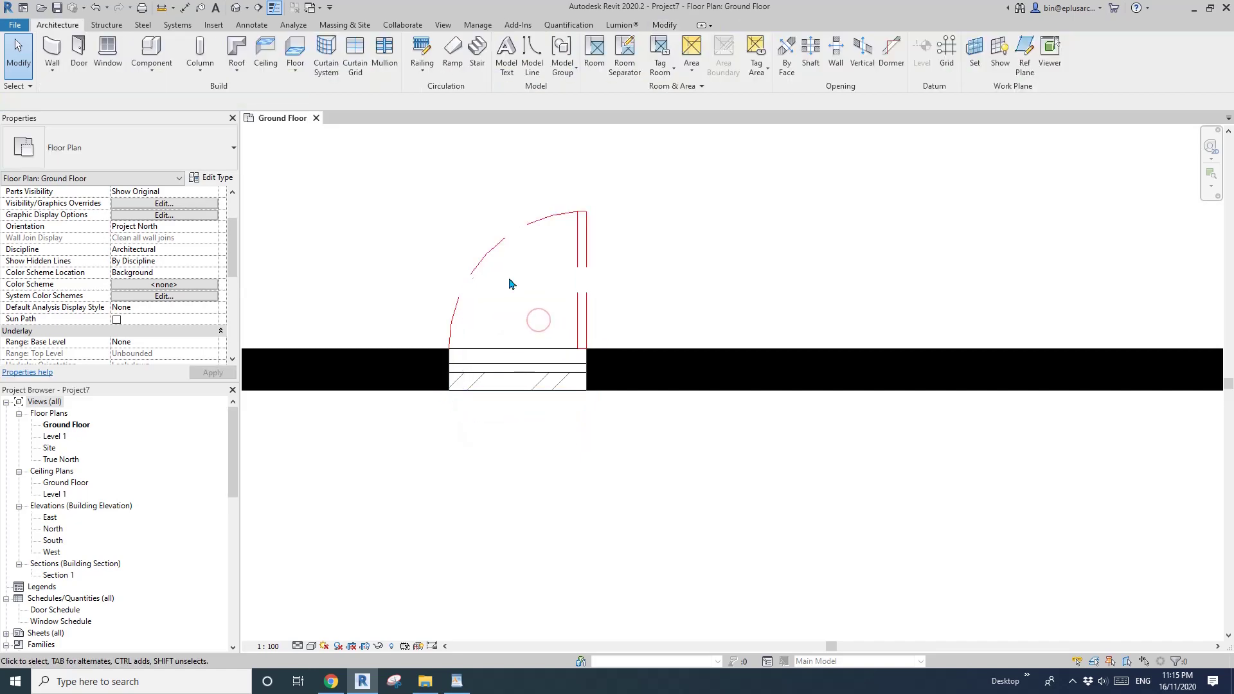
Examine the properties of the demolished door, the infill wall in its opening and the existing host wall
middle_drag(533, 287, 551, 307)
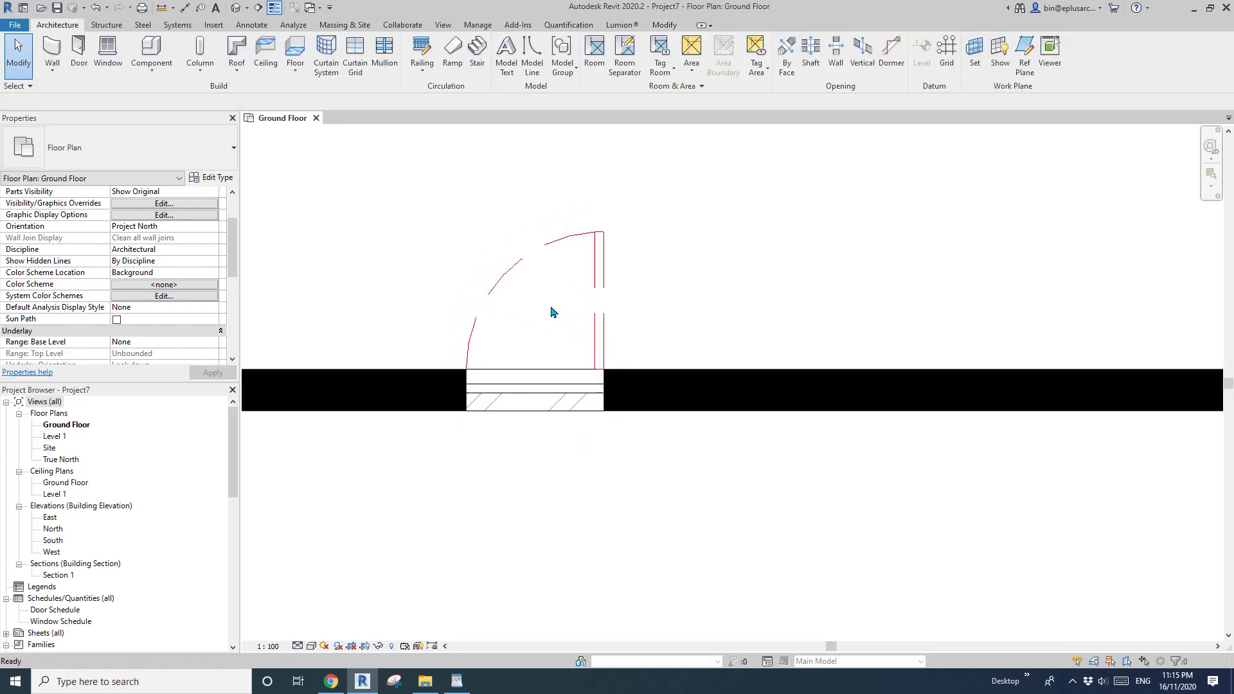
click(561, 242)
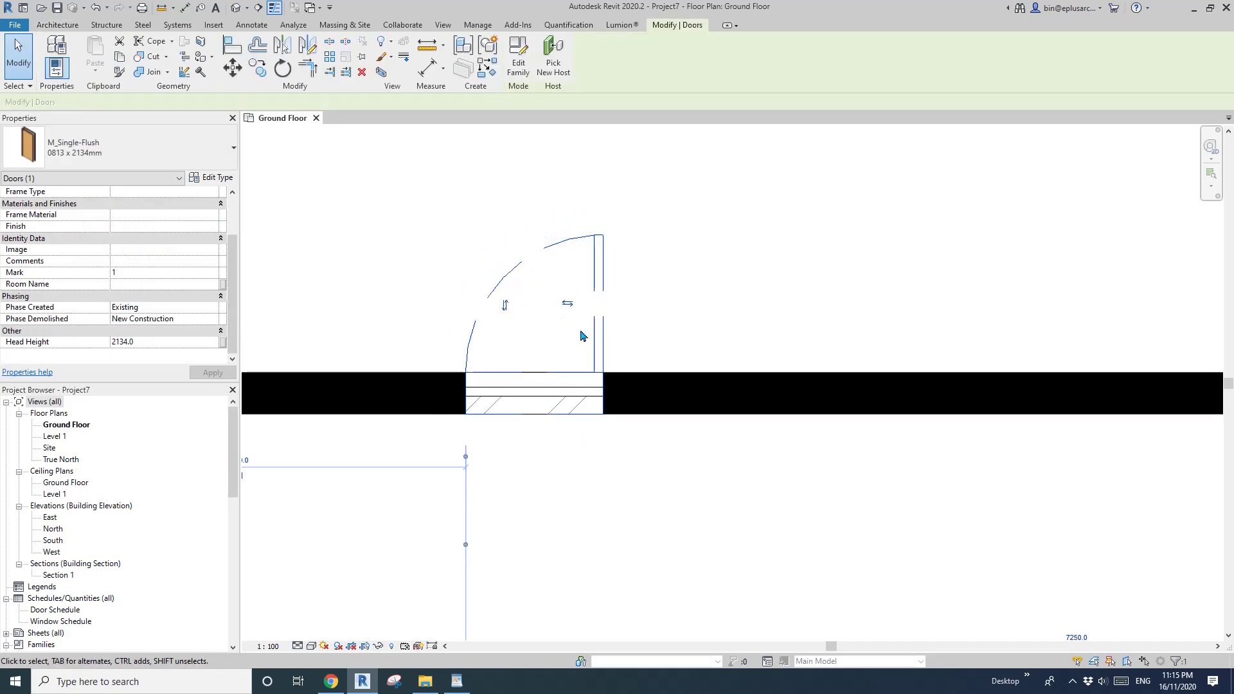
key(Escape)
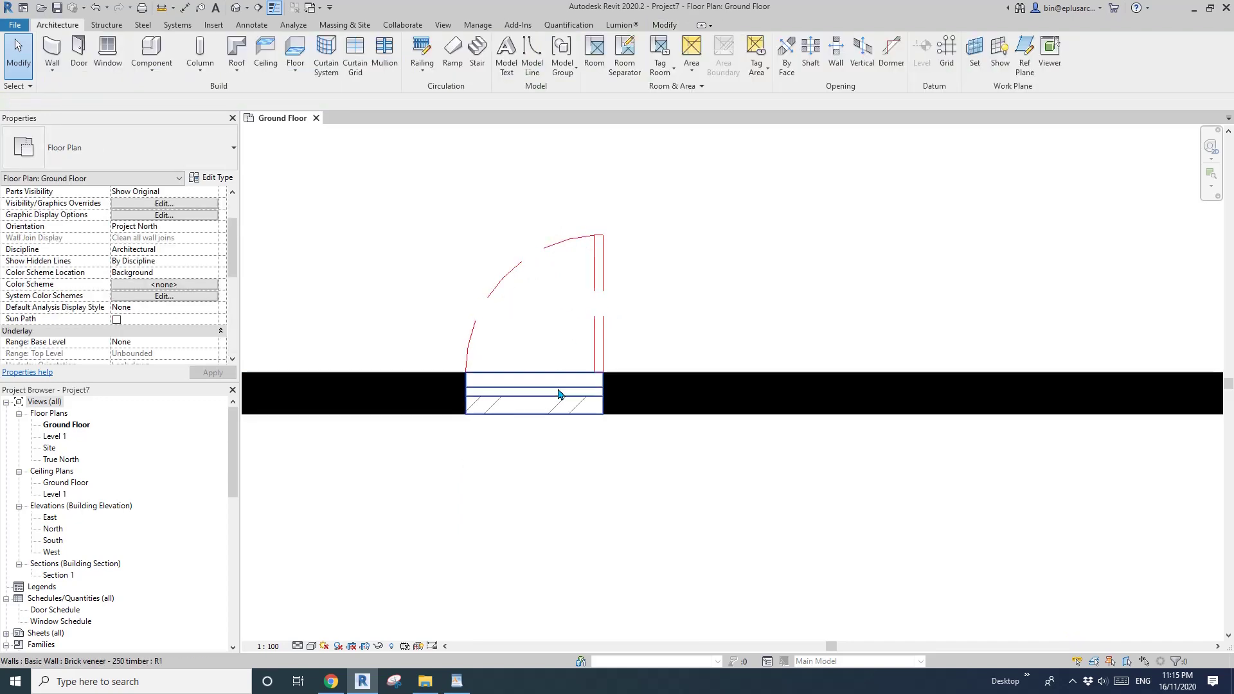
click(558, 393)
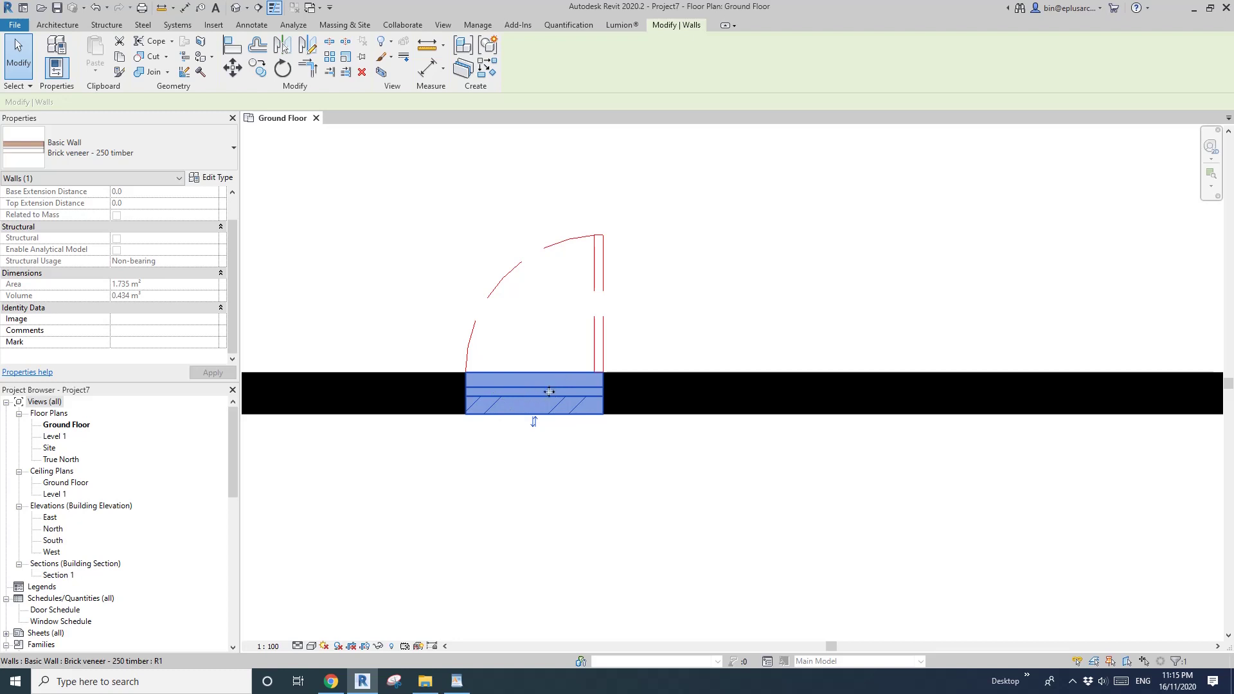
click(717, 378)
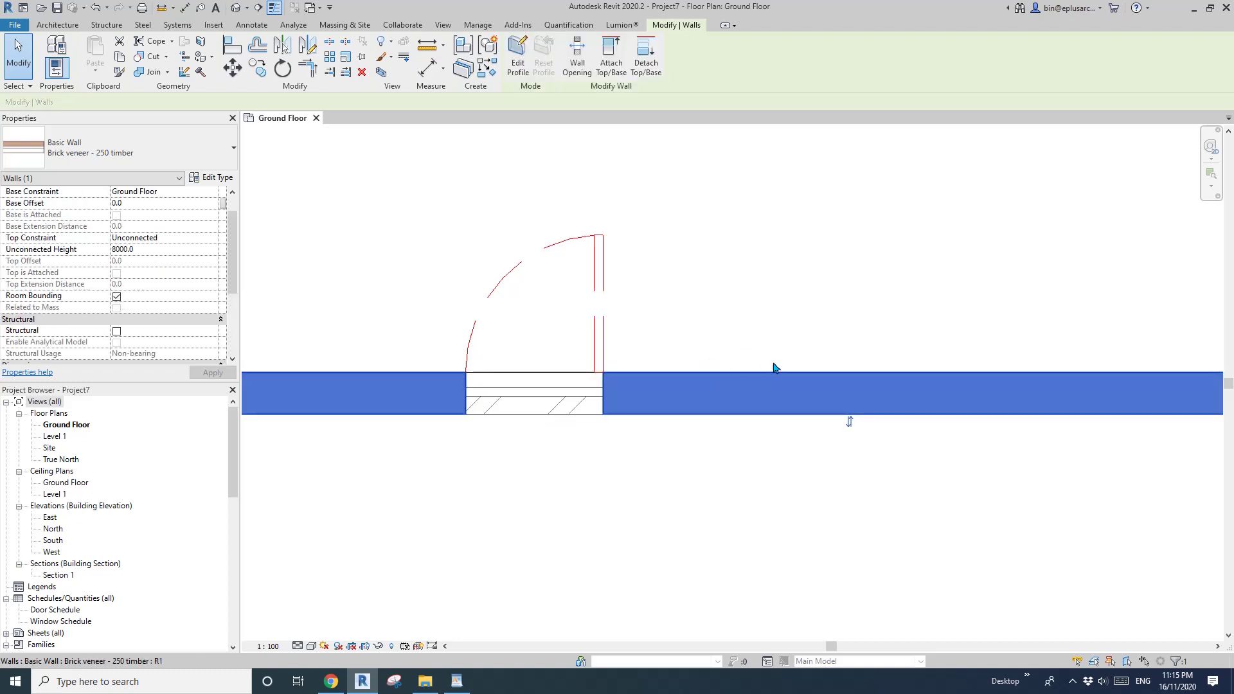
click(547, 396)
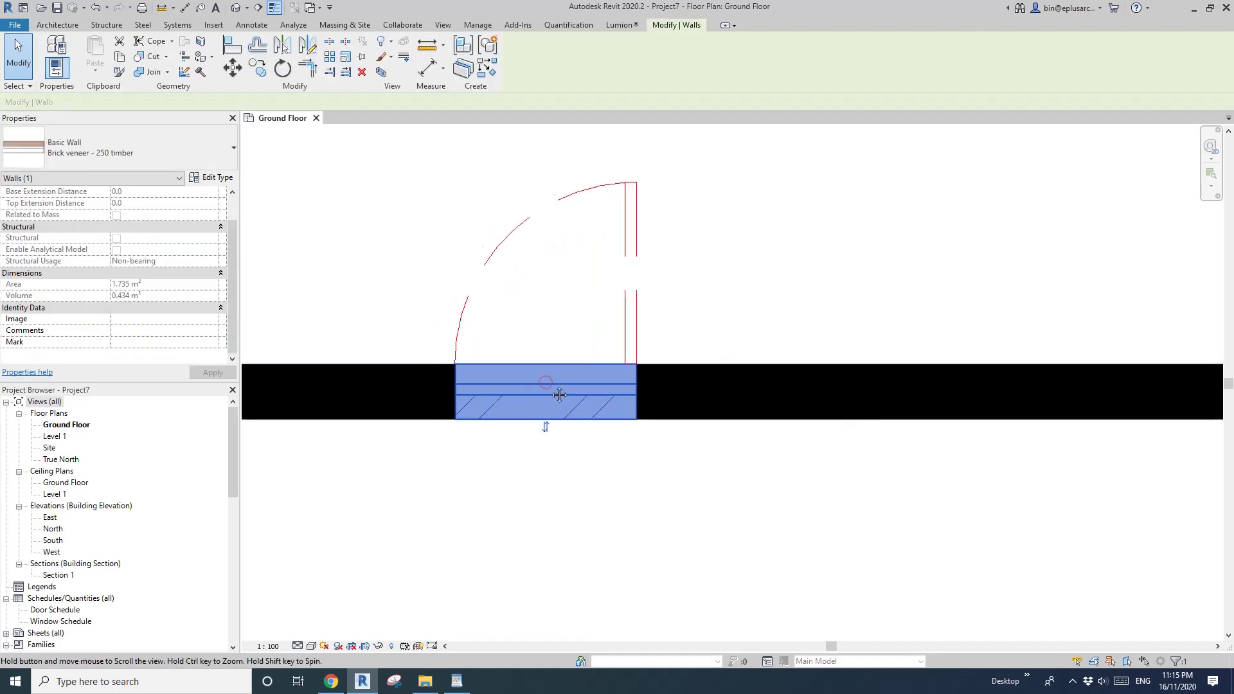
scroll(557, 396, up, 2)
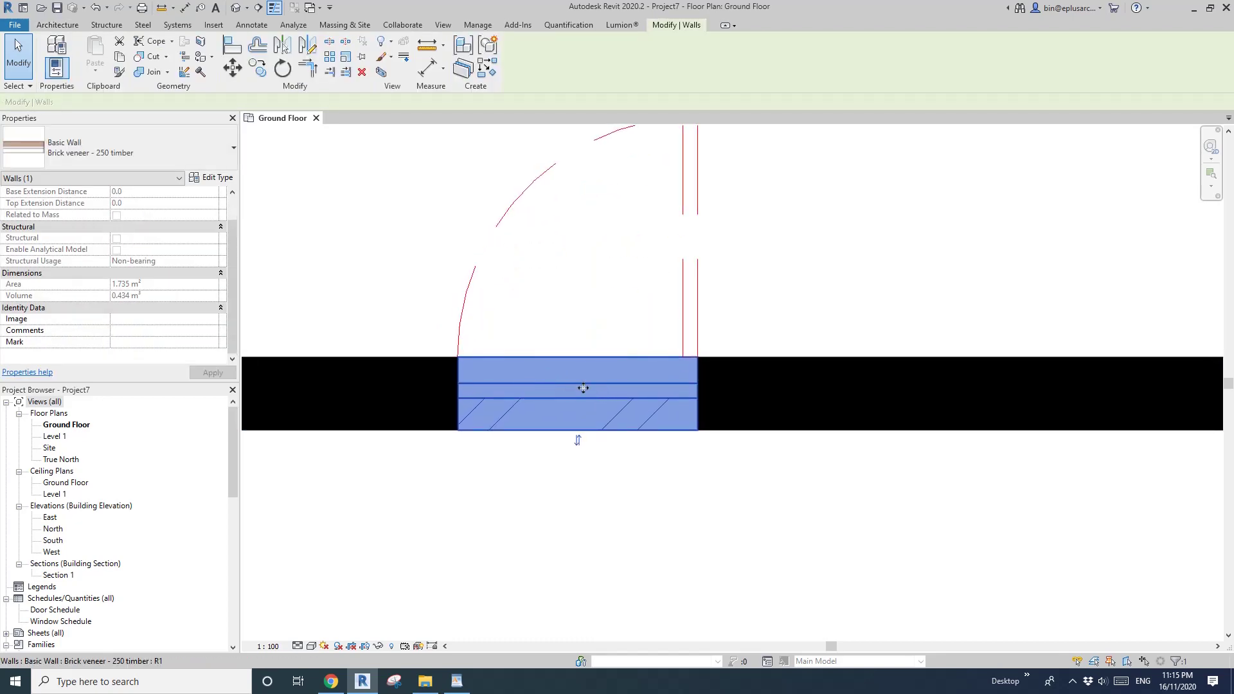
middle_drag(605, 396, 603, 399)
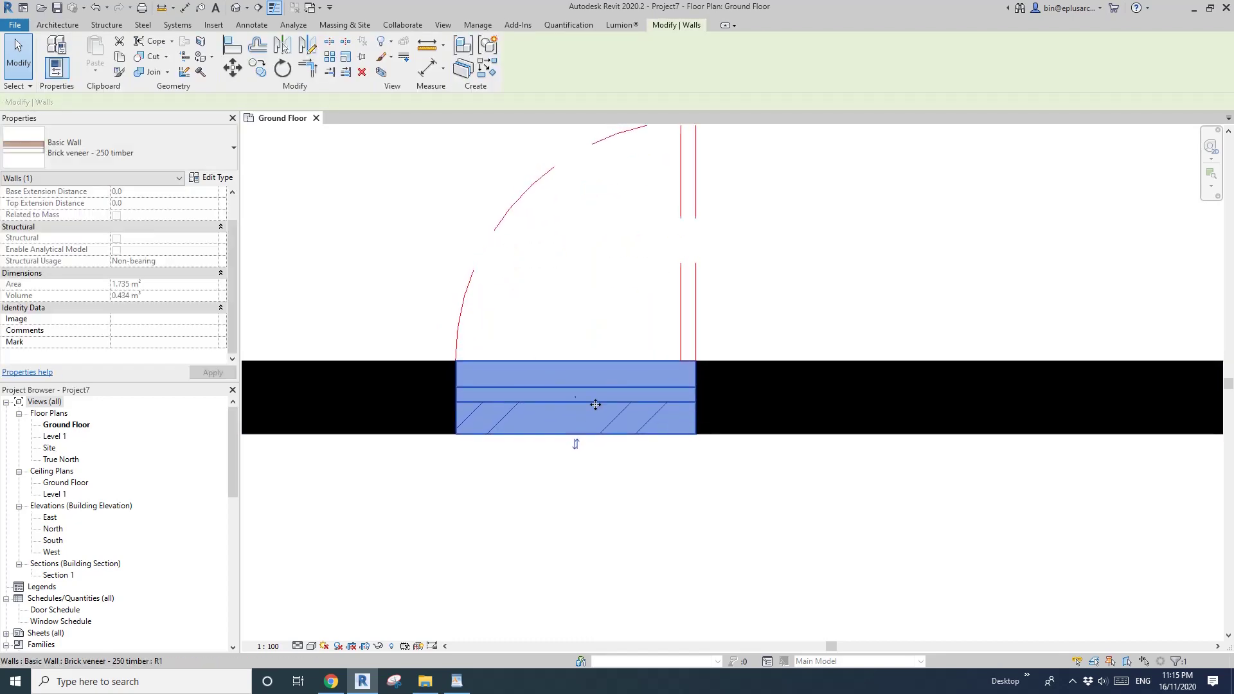
middle_drag(537, 391, 615, 399)
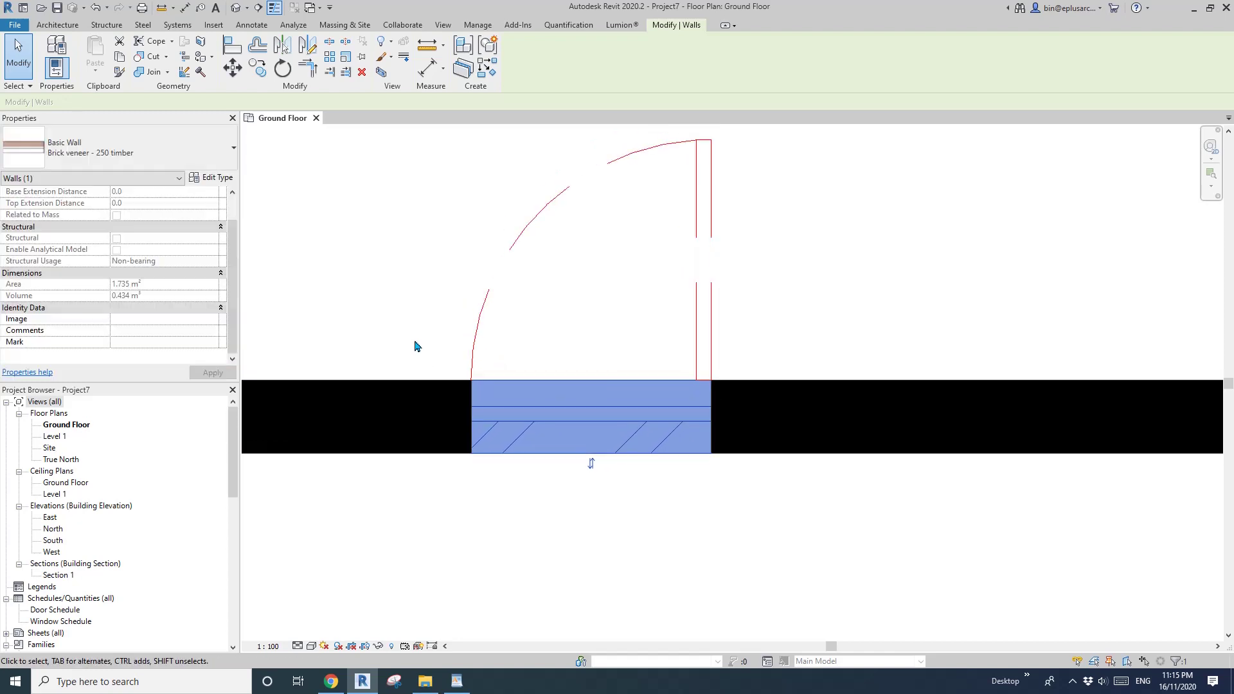
middle_drag(303, 312, 332, 311)
scroll(185, 290, up, 1)
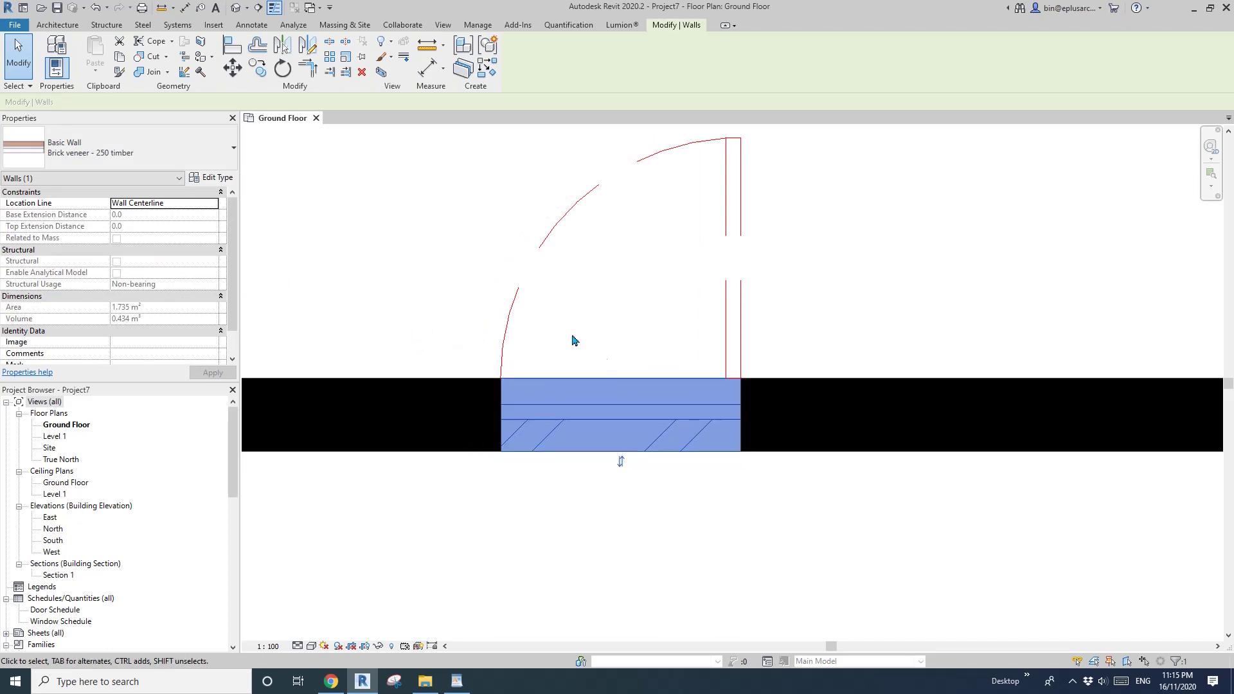
click(128, 147)
click(372, 247)
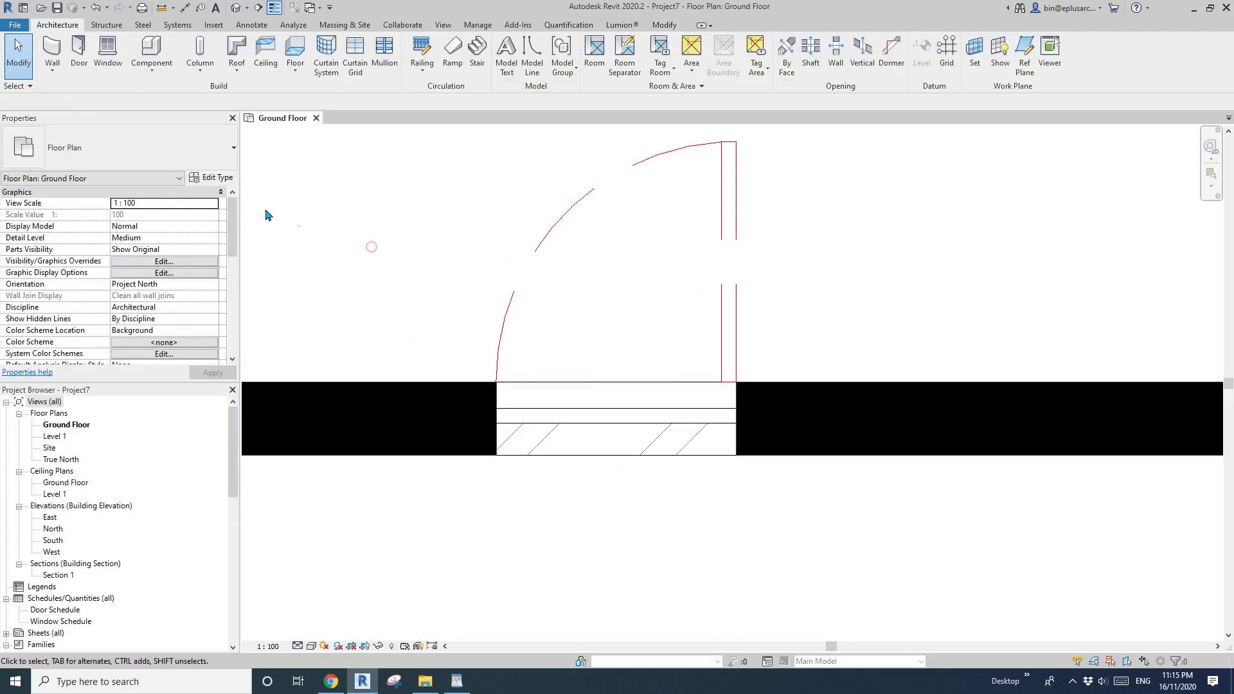
Change the infill wall in the demolished door's opening to the Stud timber - 90 type
click(558, 410)
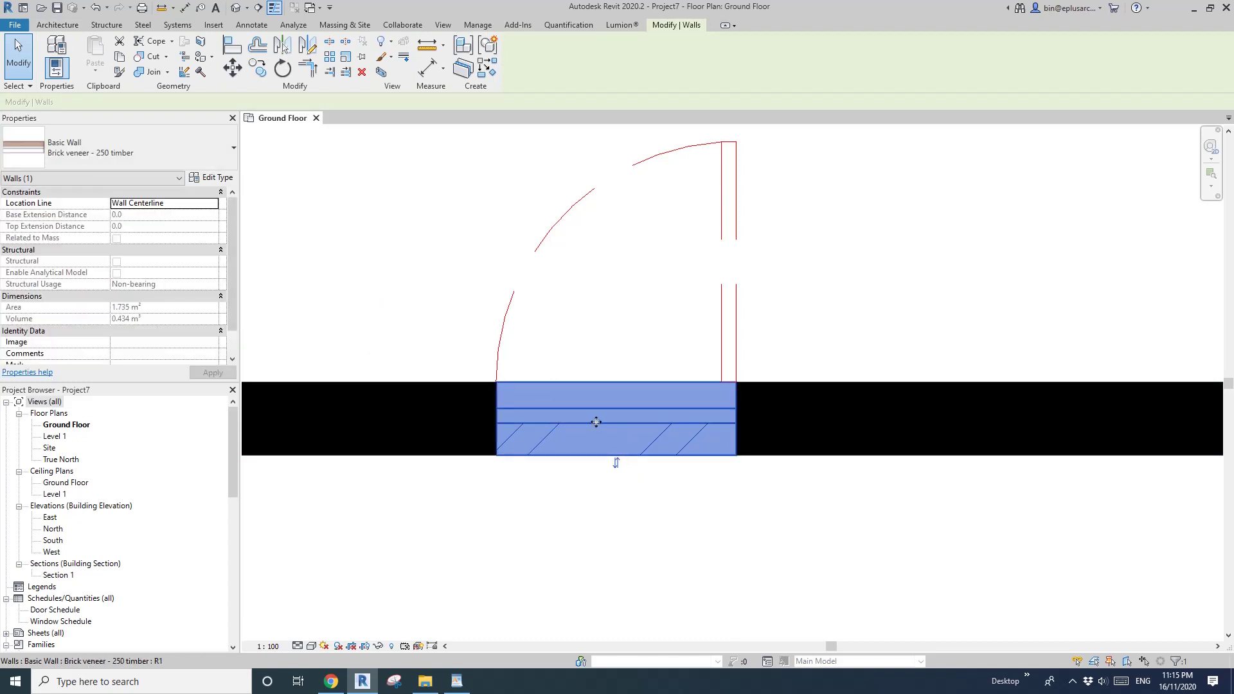
click(154, 151)
scroll(72, 316, down, 3)
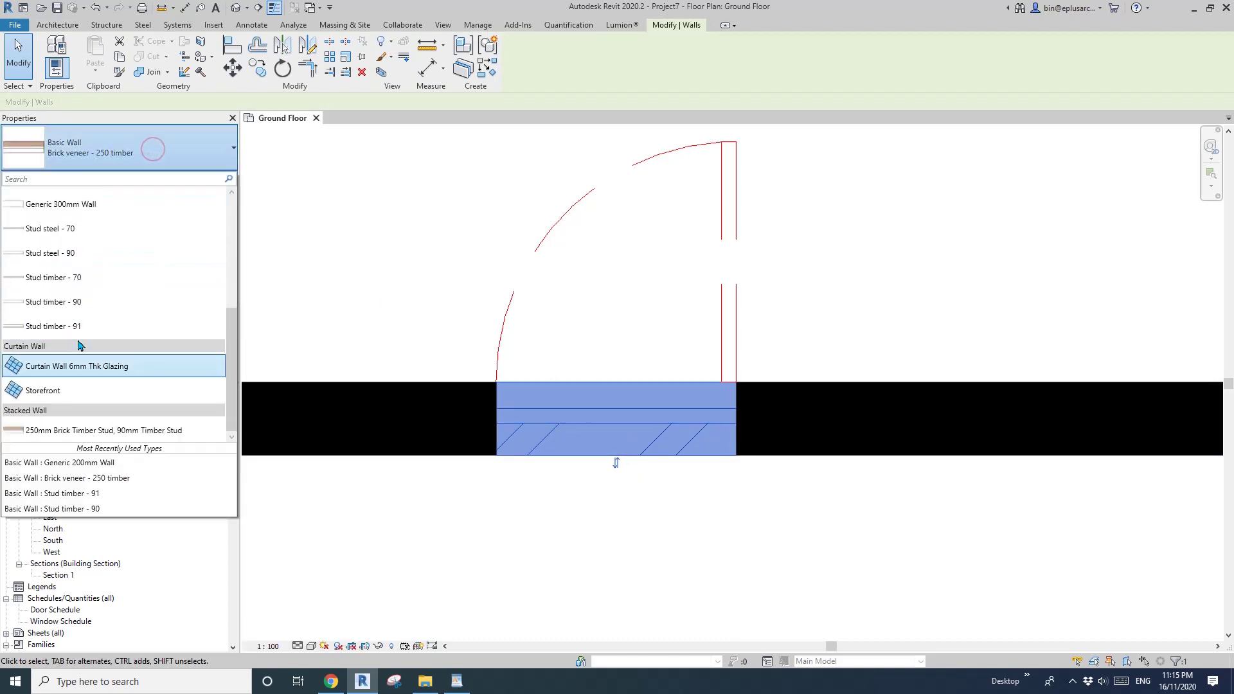
click(80, 302)
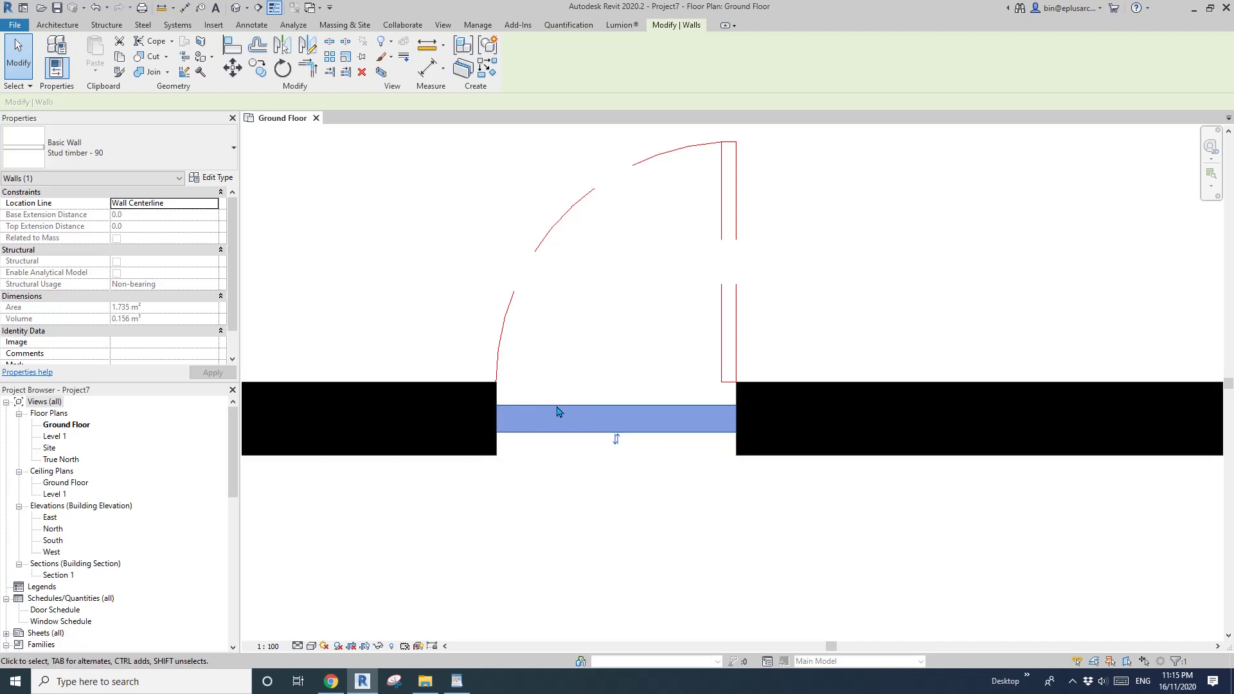
middle_drag(565, 404, 624, 399)
click(400, 538)
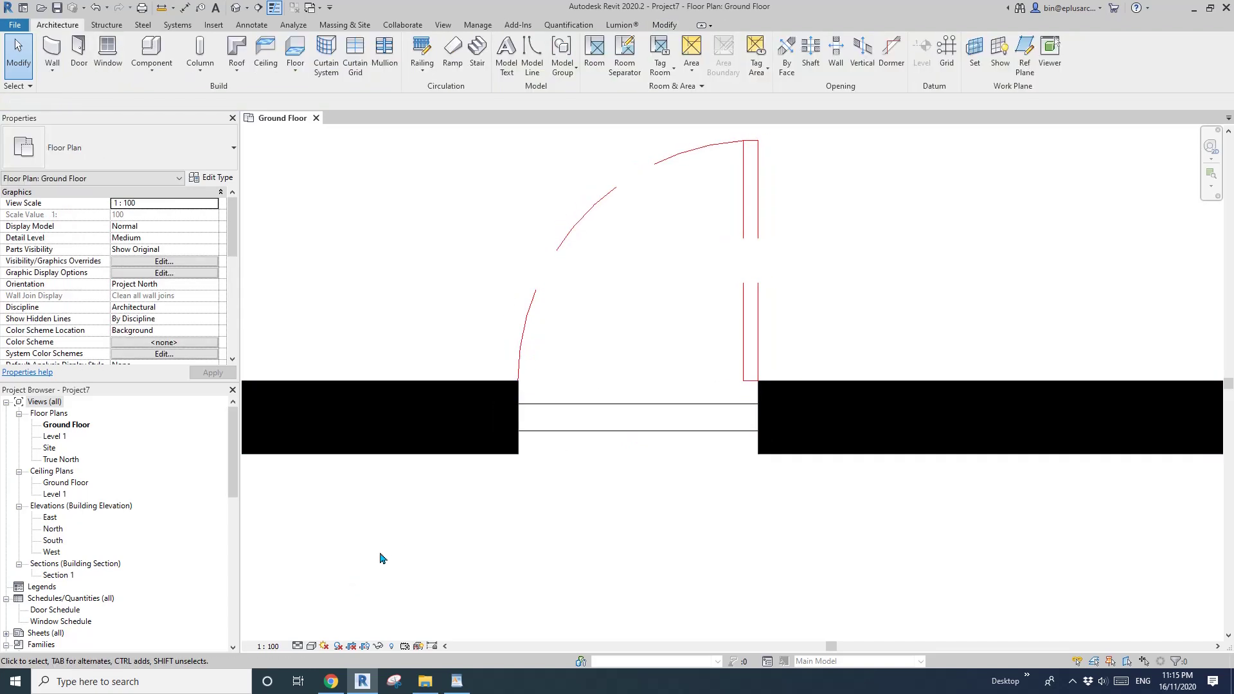
Set the Ground Floor view's phase filter to Show Complete
middle_drag(292, 420, 284, 413)
scroll(161, 312, down, 8)
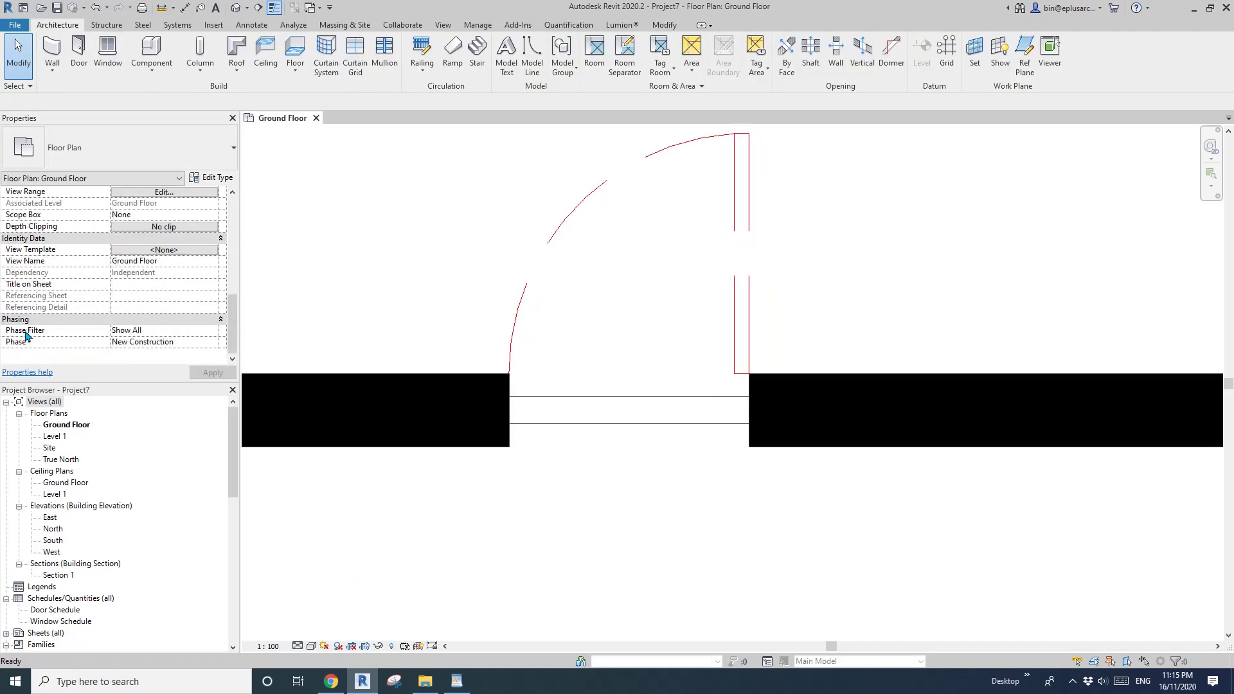
click(164, 331)
click(167, 331)
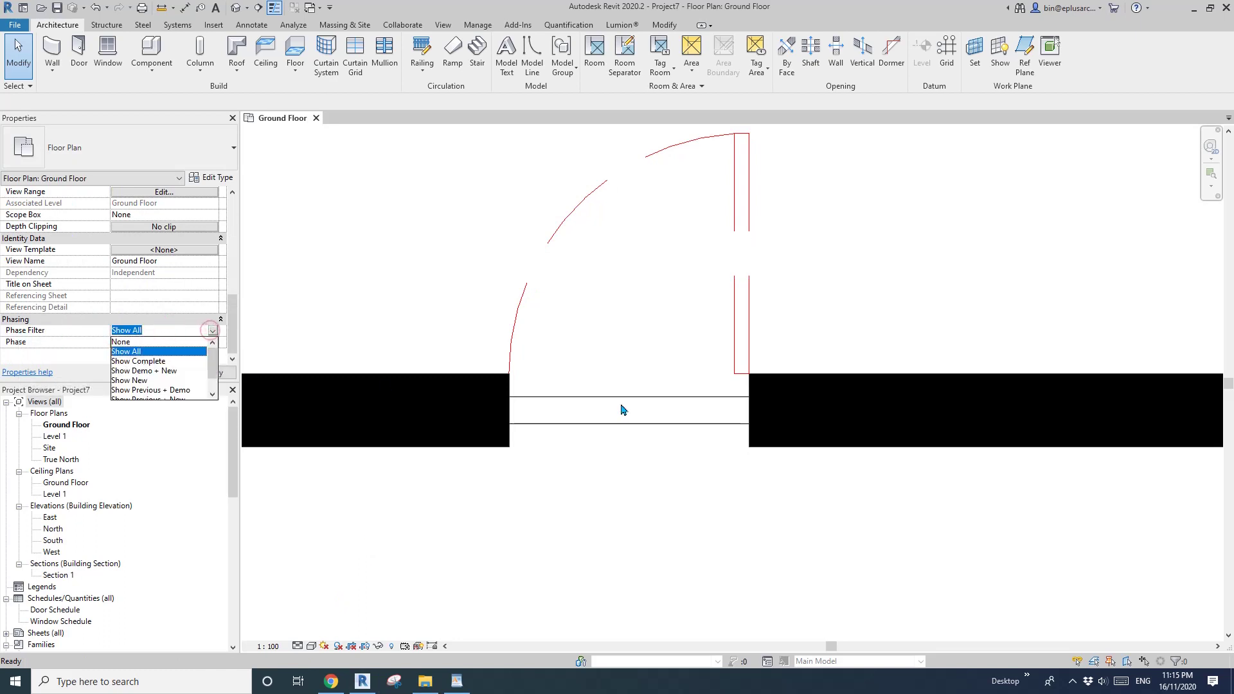
click(152, 361)
middle_drag(513, 410, 422, 410)
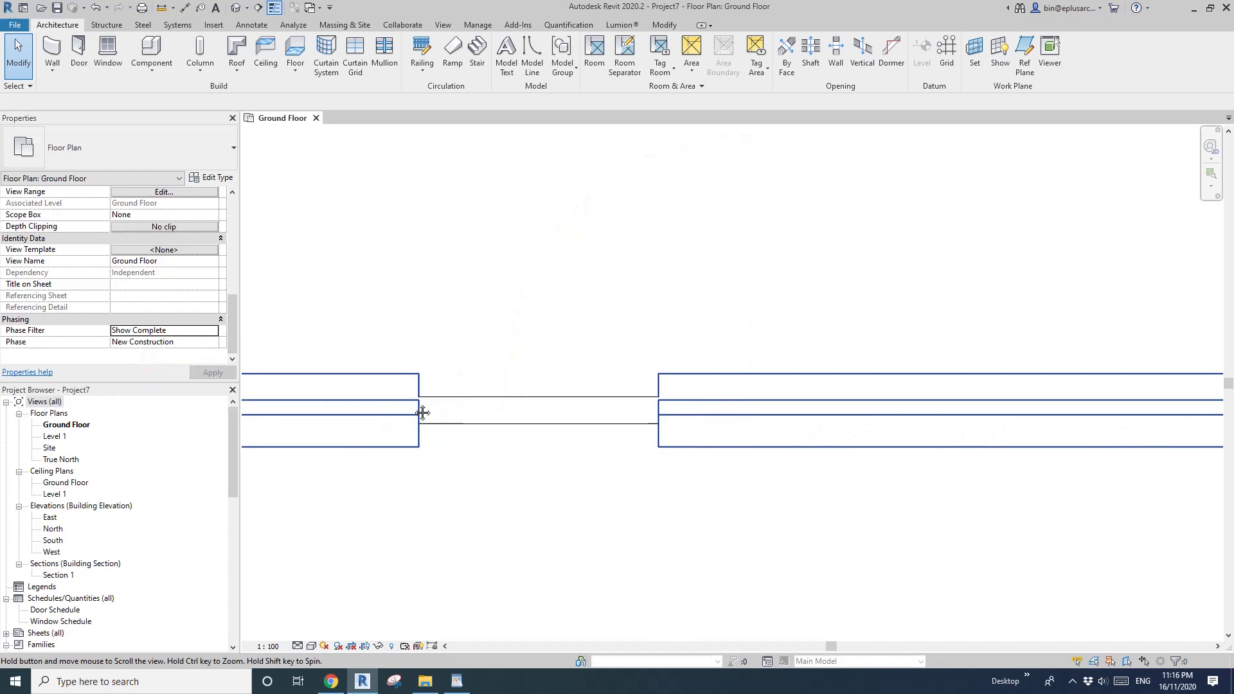
Set the location line of the stud timber infill wall to Core Centerline
click(547, 399)
middle_drag(613, 407, 609, 407)
key(Escape)
scroll(687, 392, up, 2)
key(Escape)
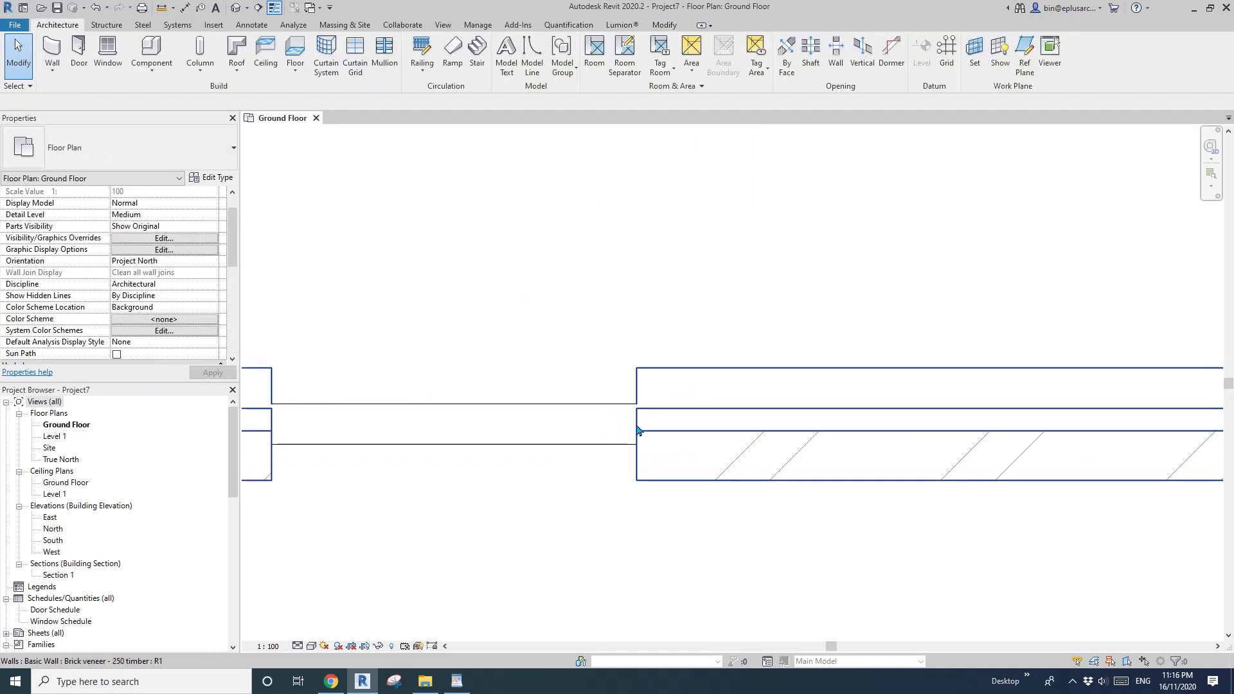
click(576, 408)
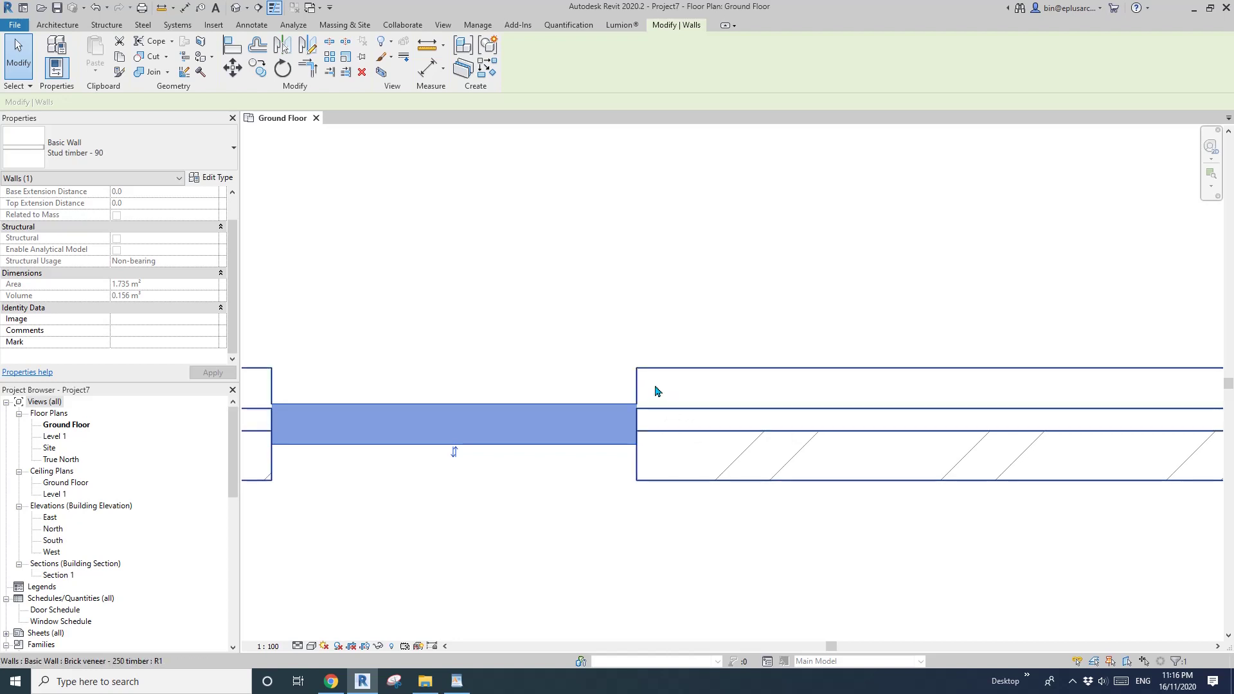
scroll(617, 405, down, 2)
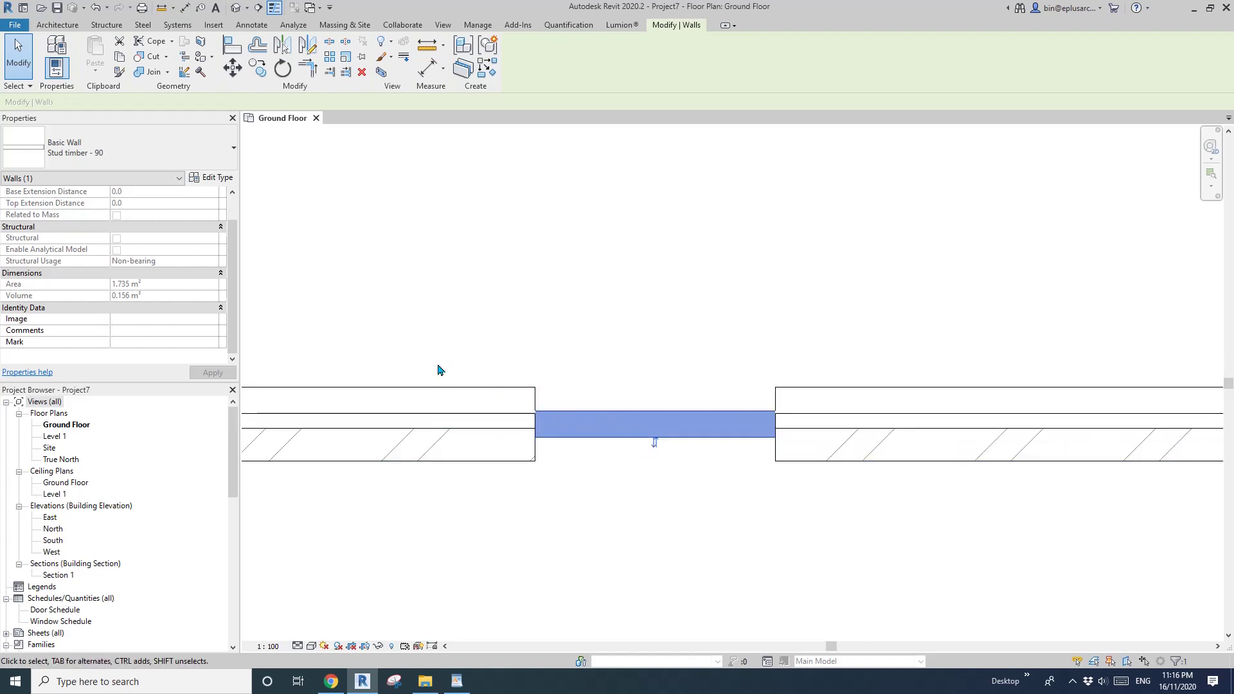
click(234, 215)
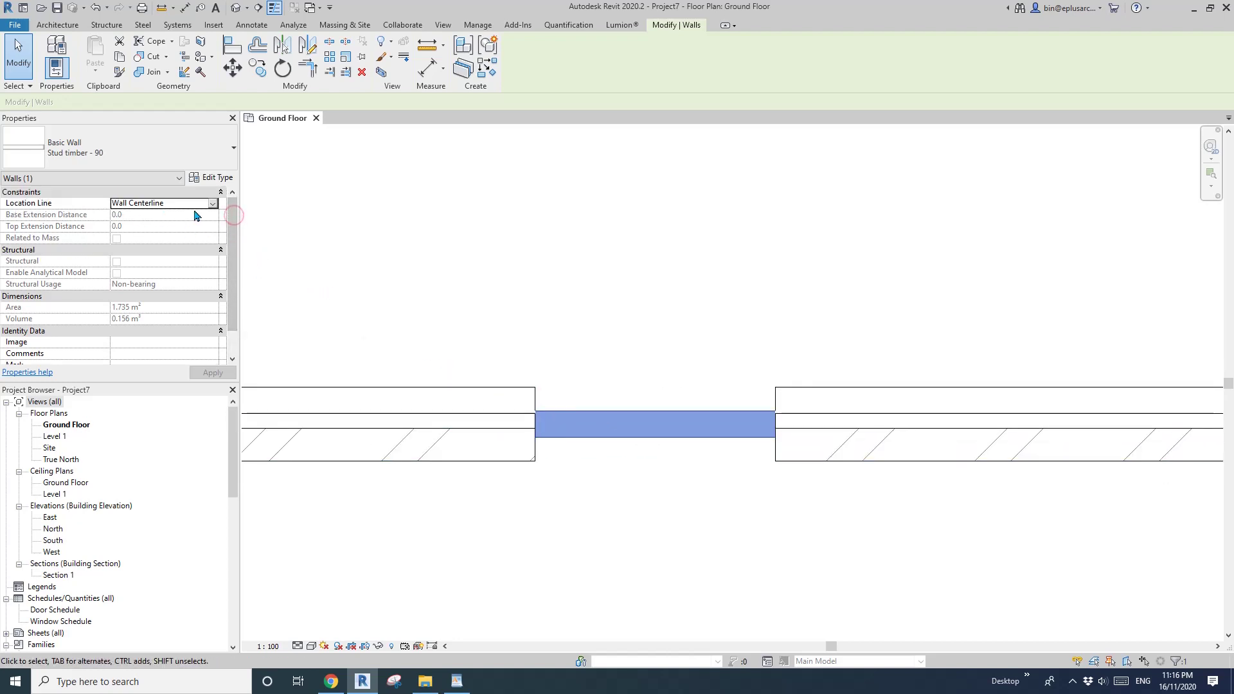
click(211, 204)
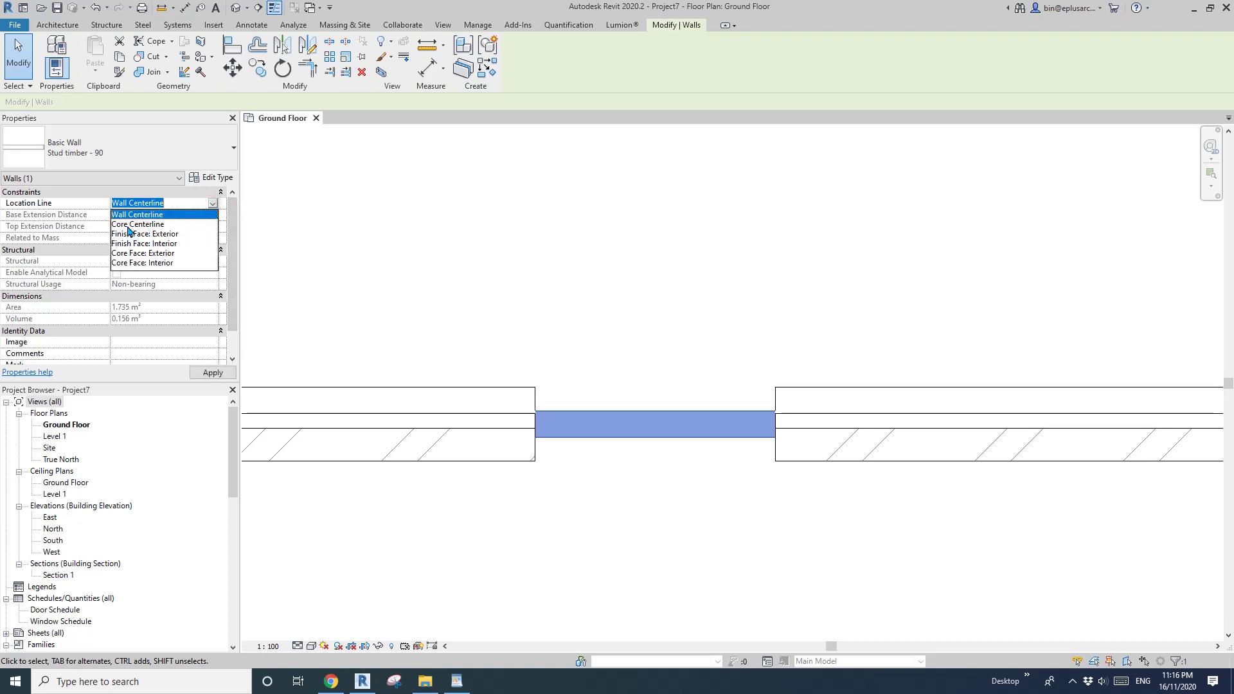
click(162, 224)
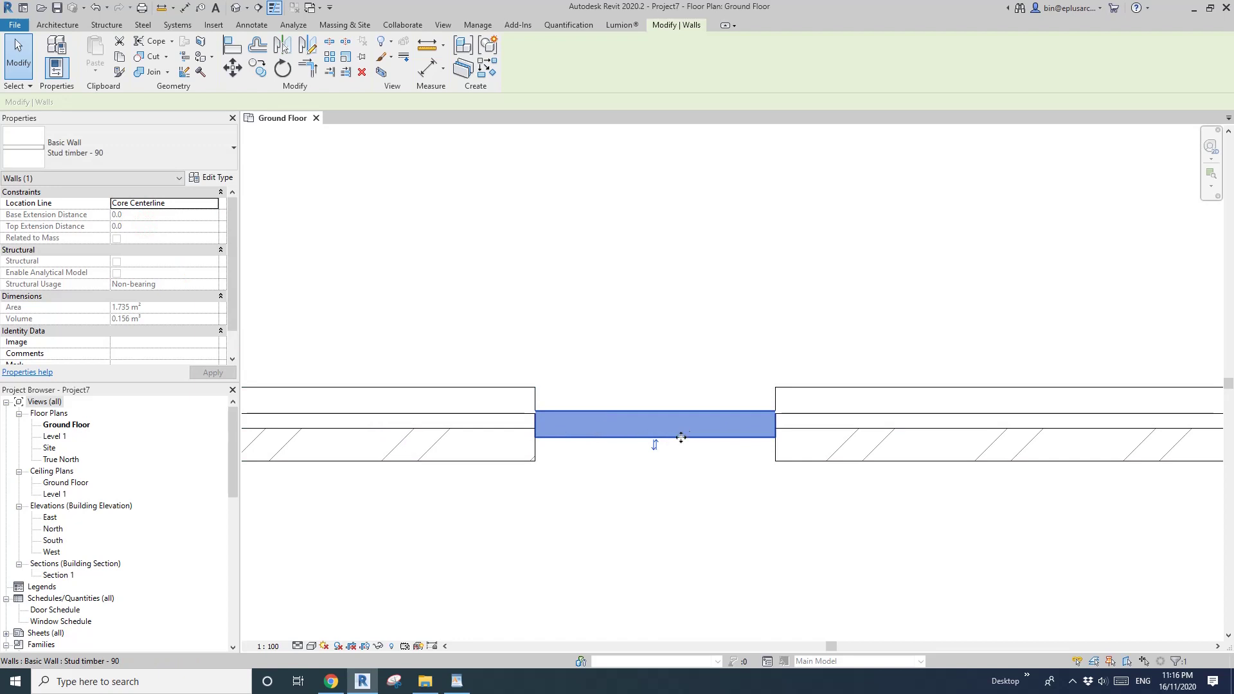
middle_drag(713, 438, 610, 444)
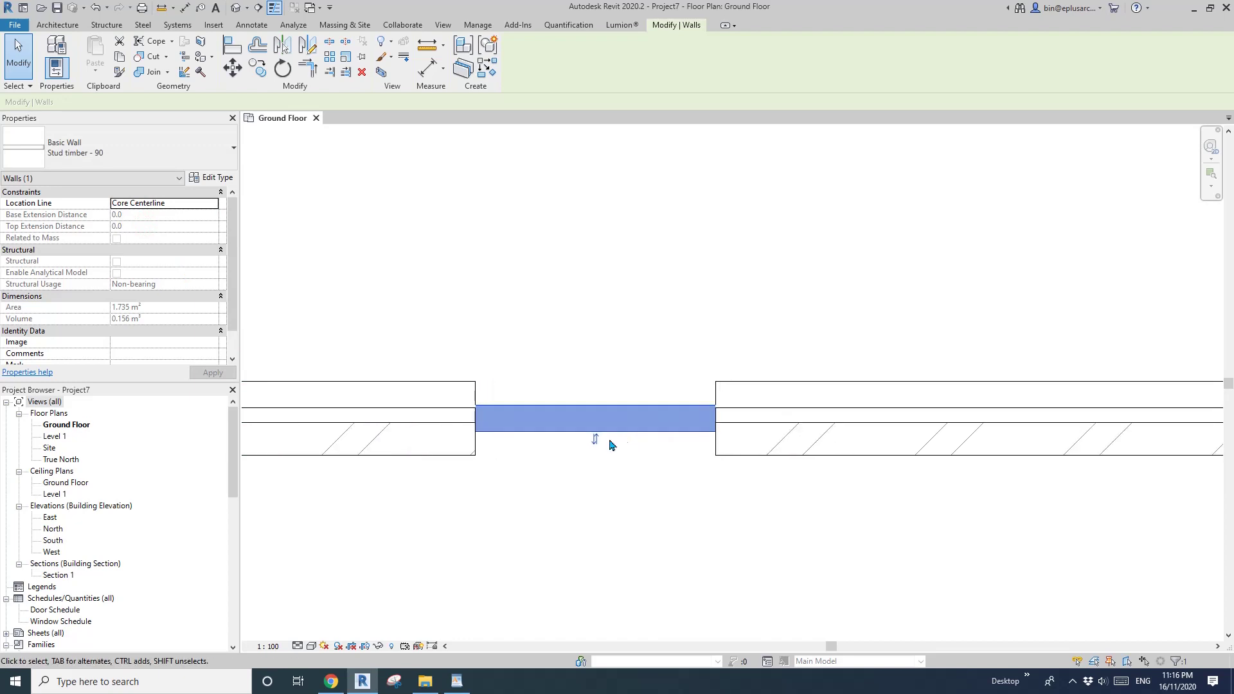
Flip the orientation of the stud timber infill wall in the demolished door's opening and check its alignment with the host wall
click(596, 441)
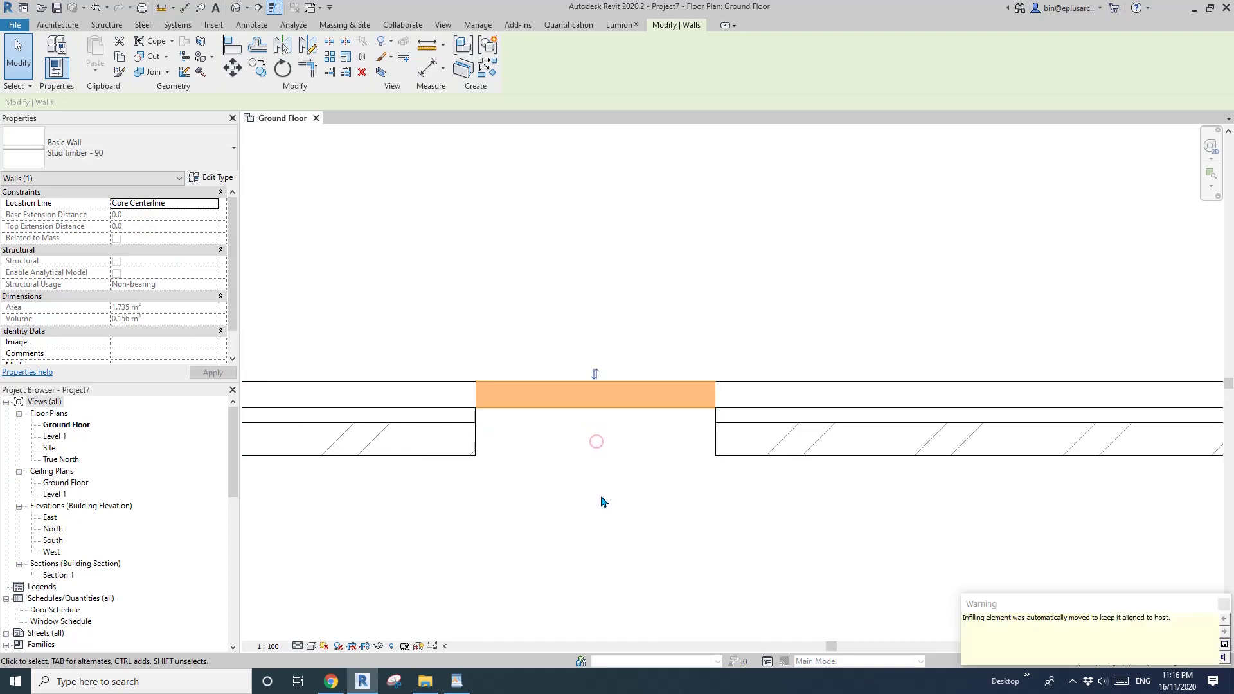
click(604, 497)
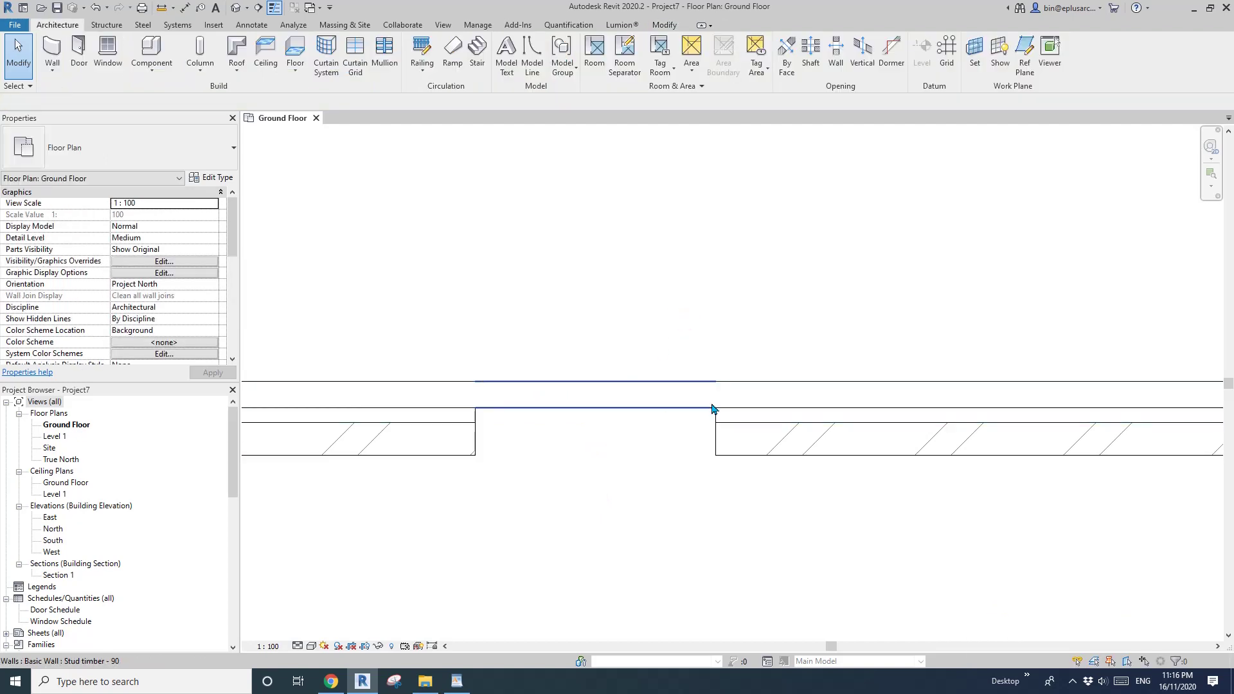
click(670, 402)
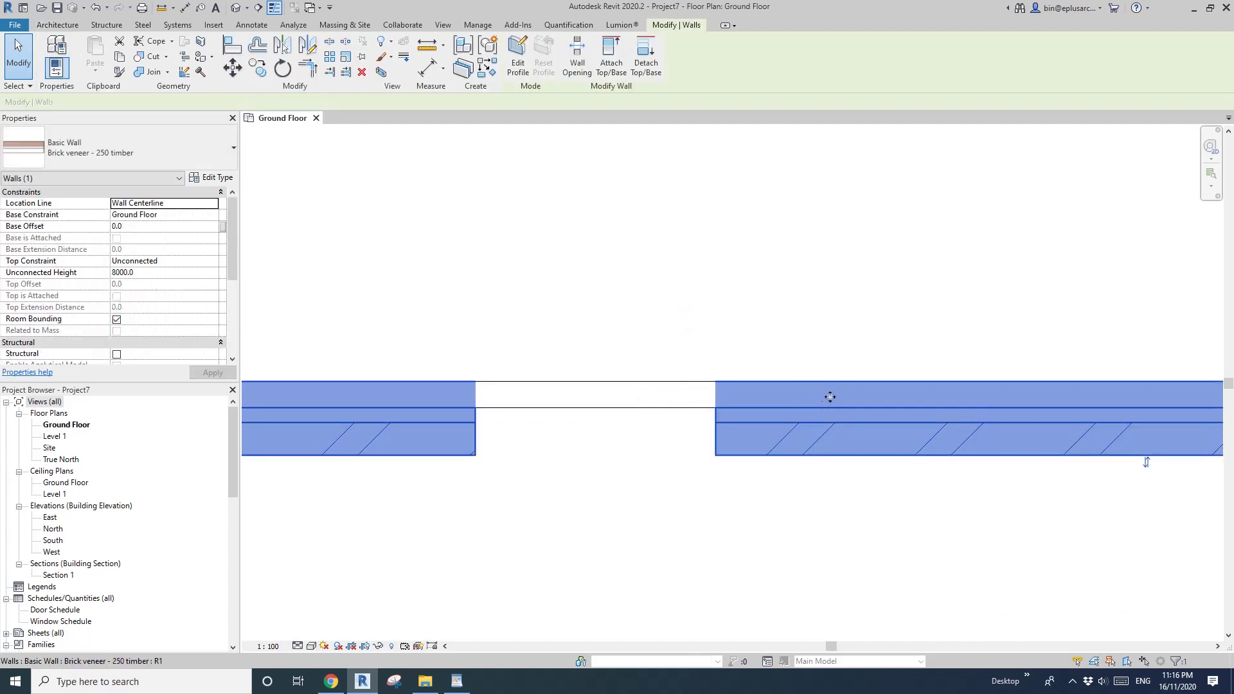
key(Escape)
click(700, 395)
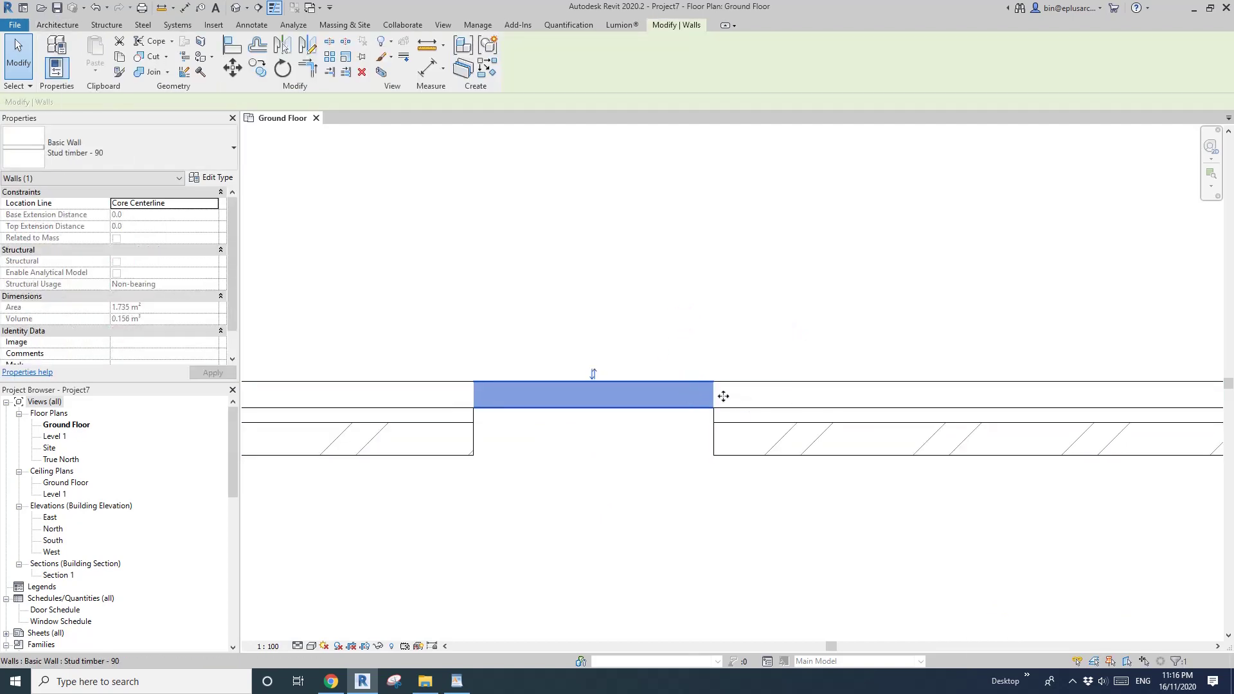
middle_drag(726, 423, 709, 421)
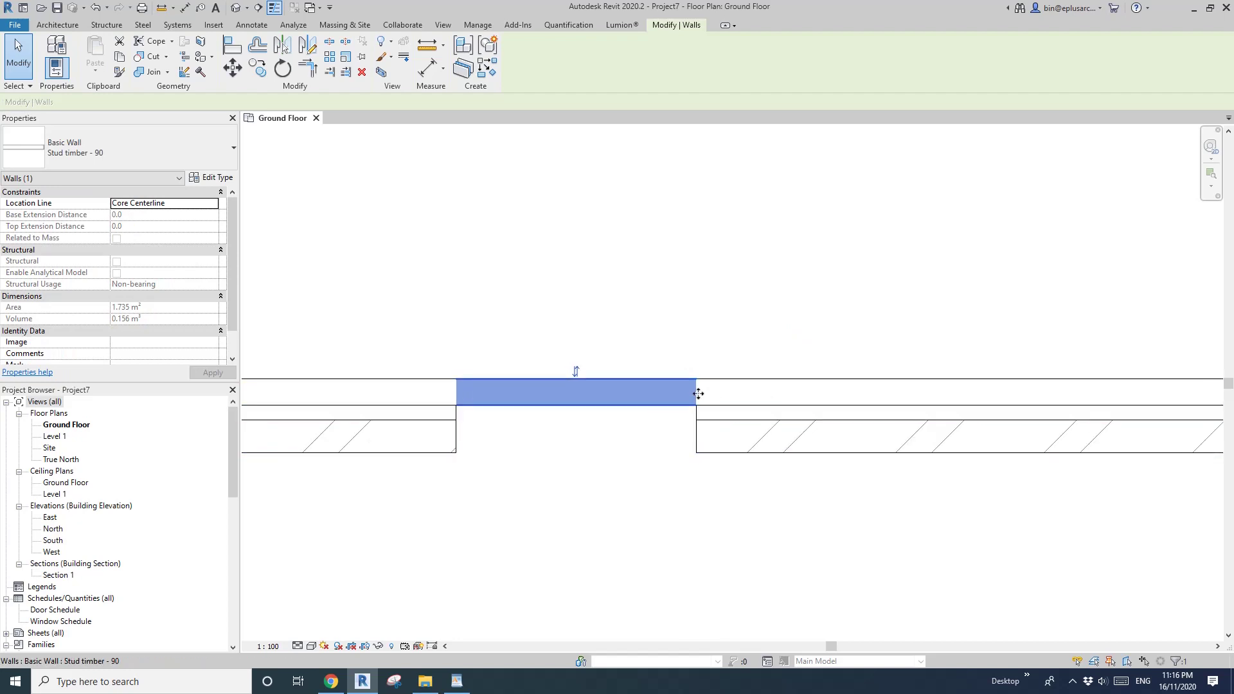
middle_drag(668, 393, 664, 395)
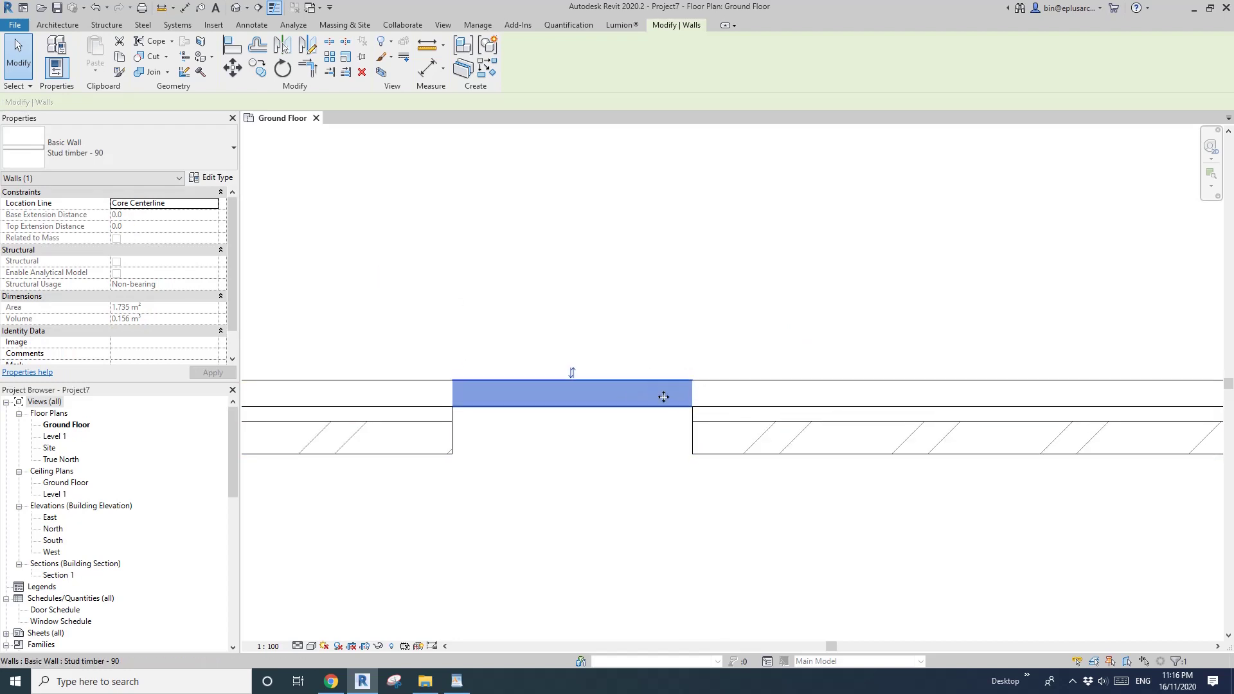
Flip the door opening's infill wall to the opposite side of the host wall and back again
click(574, 373)
click(573, 460)
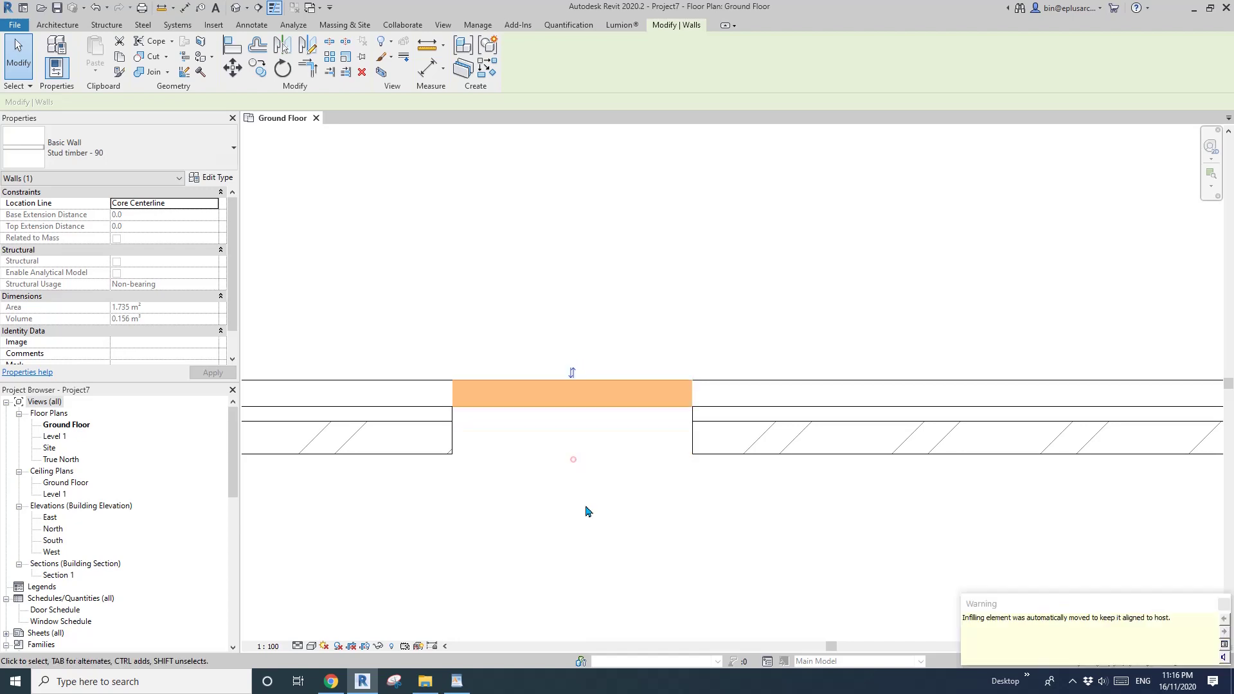
click(685, 293)
scroll(739, 372, down, 3)
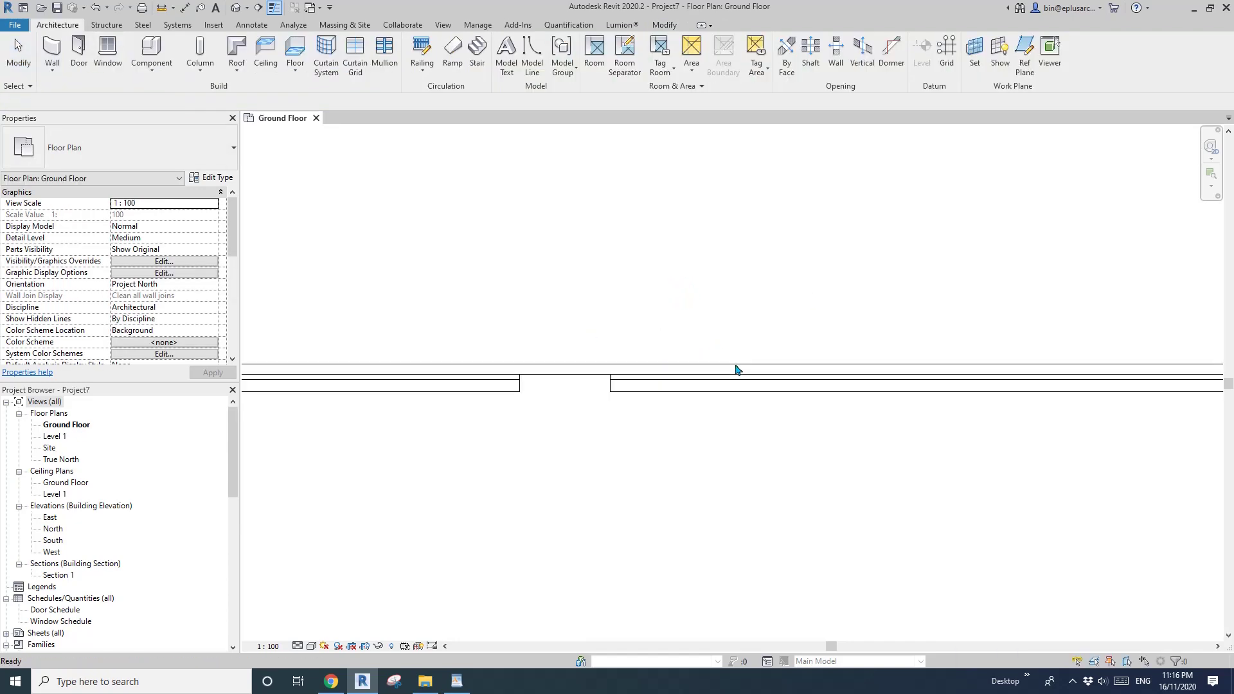
middle_drag(677, 373, 565, 367)
key(w)
key(a)
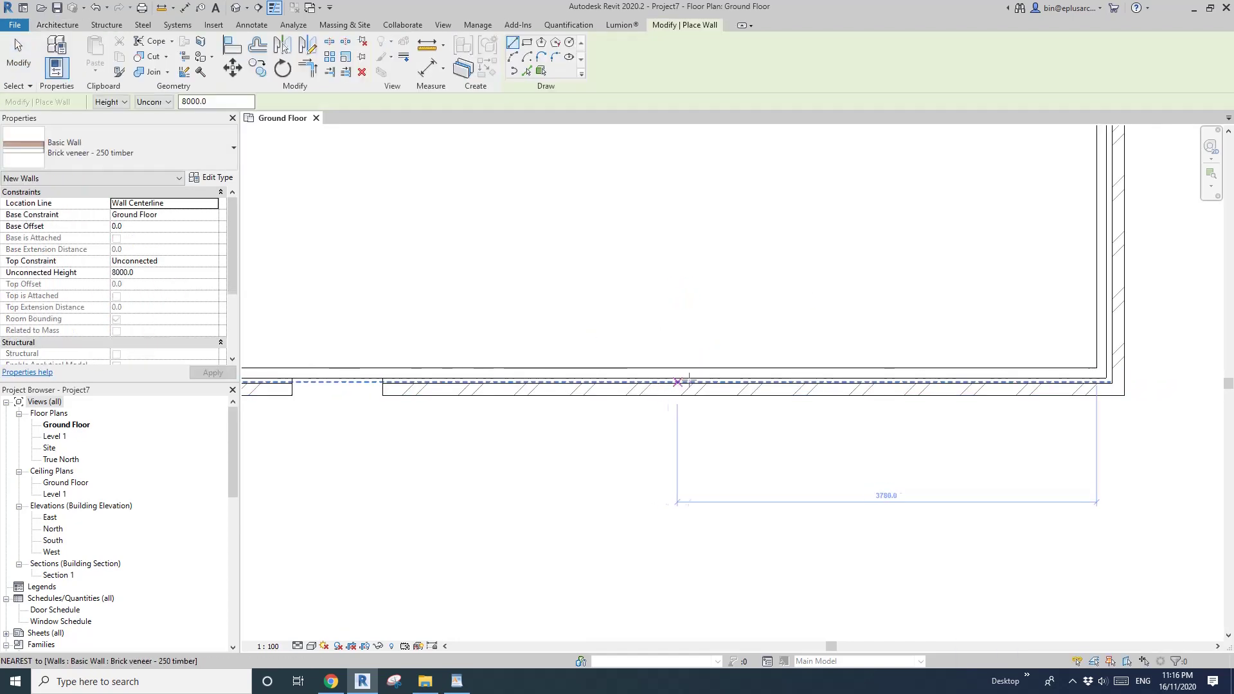
key(Escape)
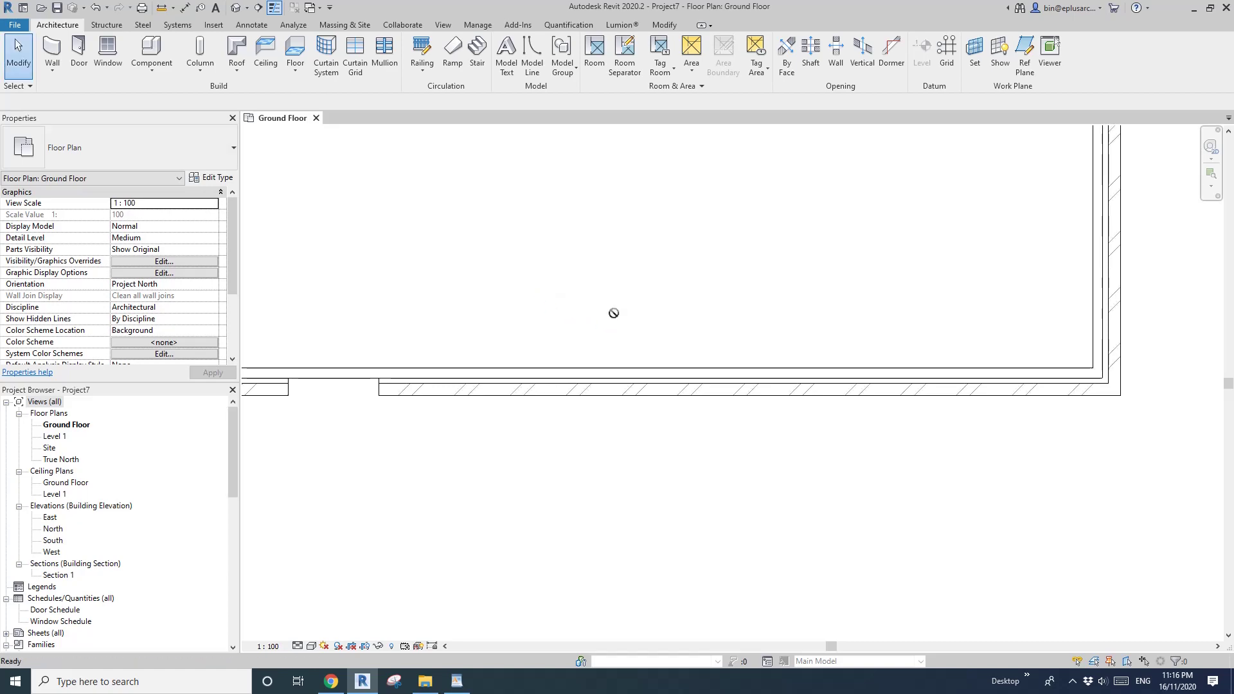
Place an M_Fixed 0915 x 1830mm window in the brick veneer wall beside the door opening, about 2940 mm from the building's corner
key(w)
key(n)
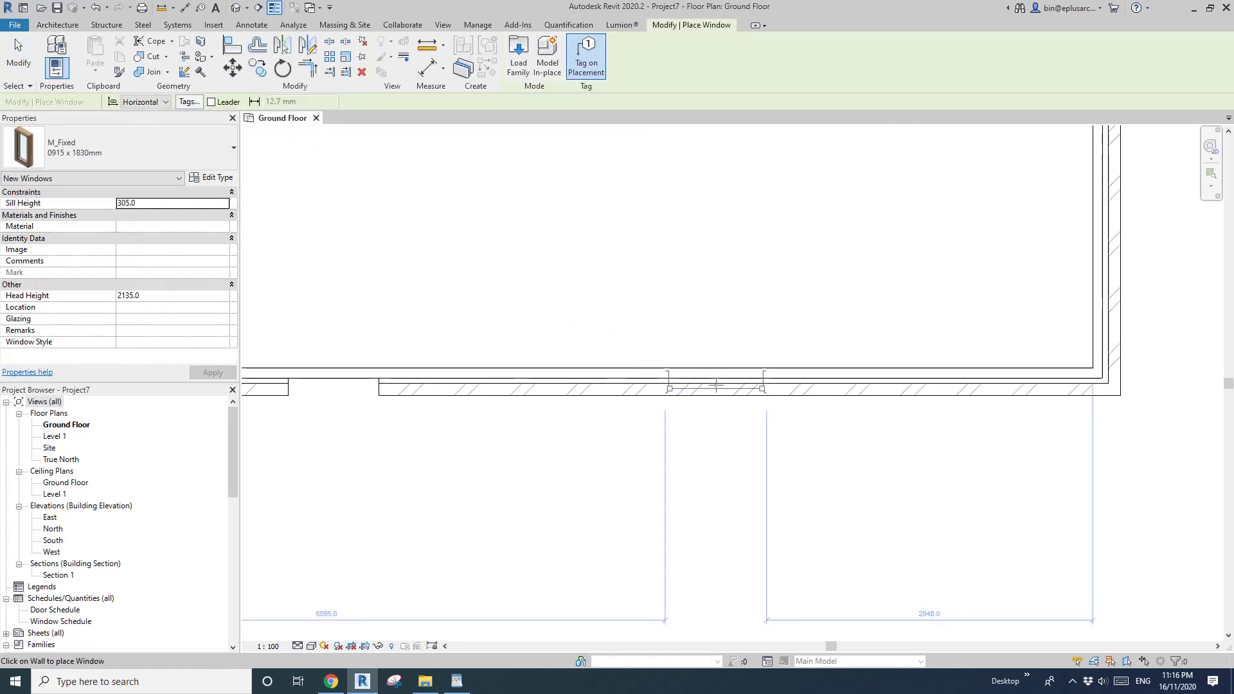
click(716, 386)
middle_drag(754, 404, 748, 407)
key(Escape)
Set the new window's Phase Created to Existing and its Phase Demolished to New Construction
click(715, 390)
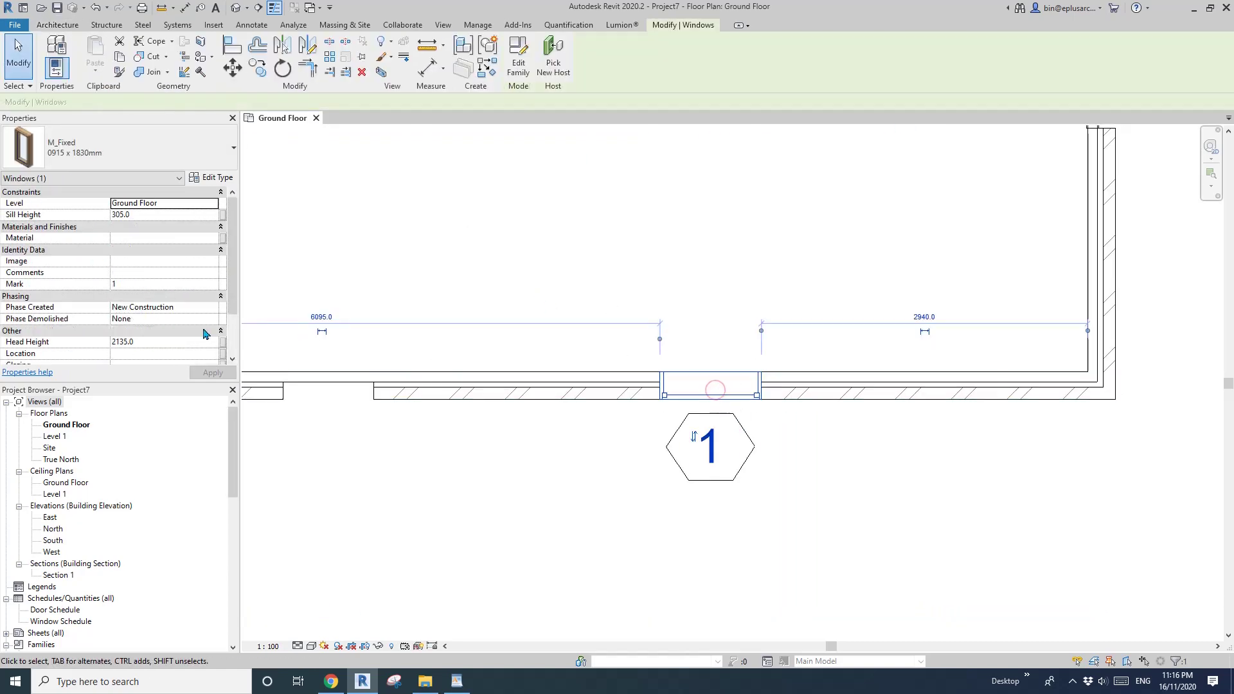
scroll(205, 334, down, 2)
click(193, 261)
click(213, 261)
click(143, 272)
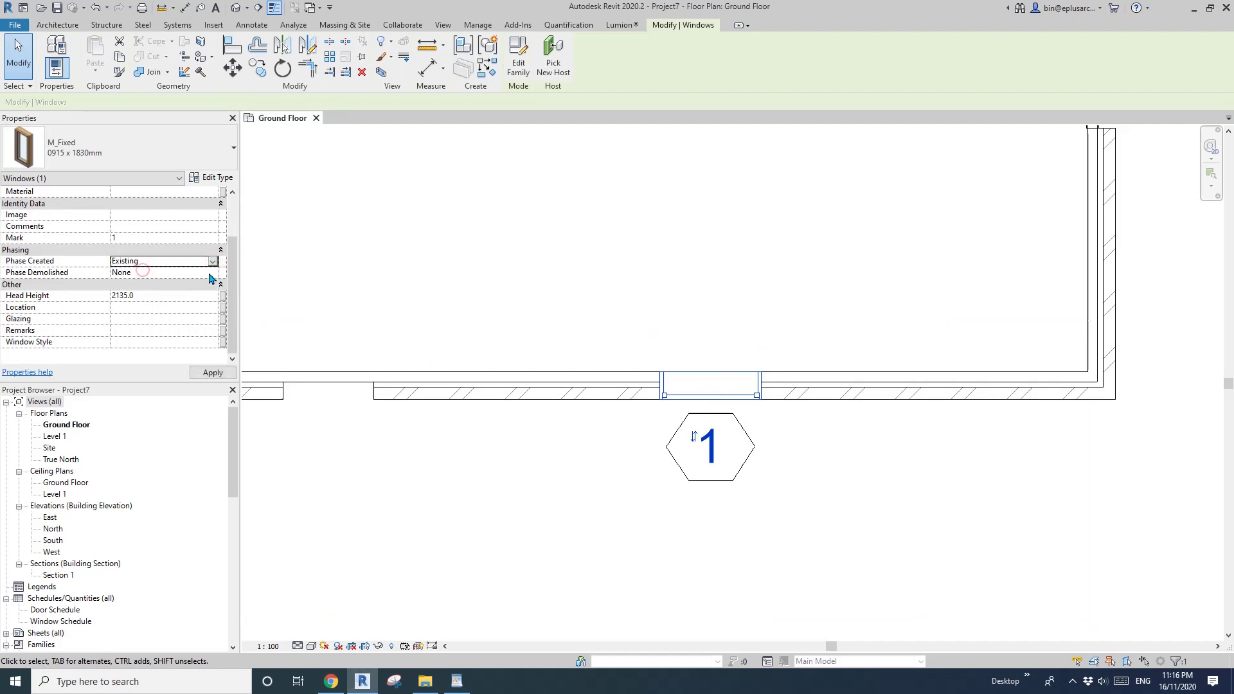
click(212, 273)
click(154, 297)
click(212, 372)
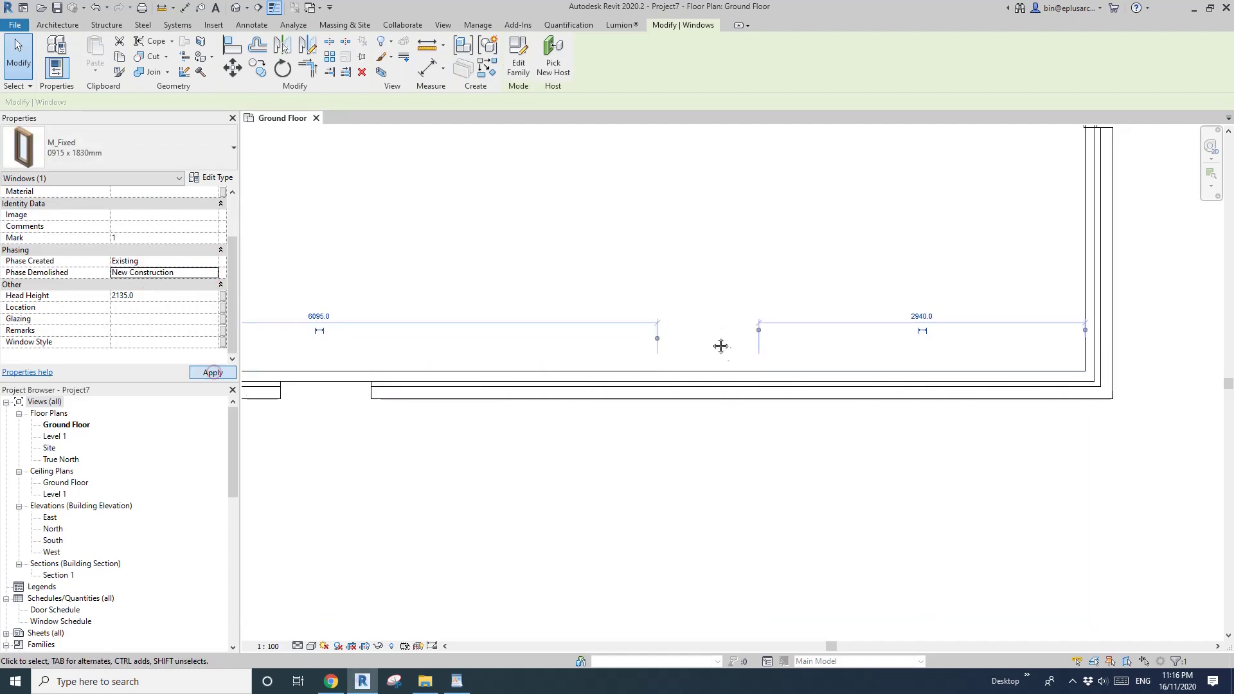
Set the location line of the infill wall in the demolished window's opening to Core Centerline
click(720, 346)
click(704, 398)
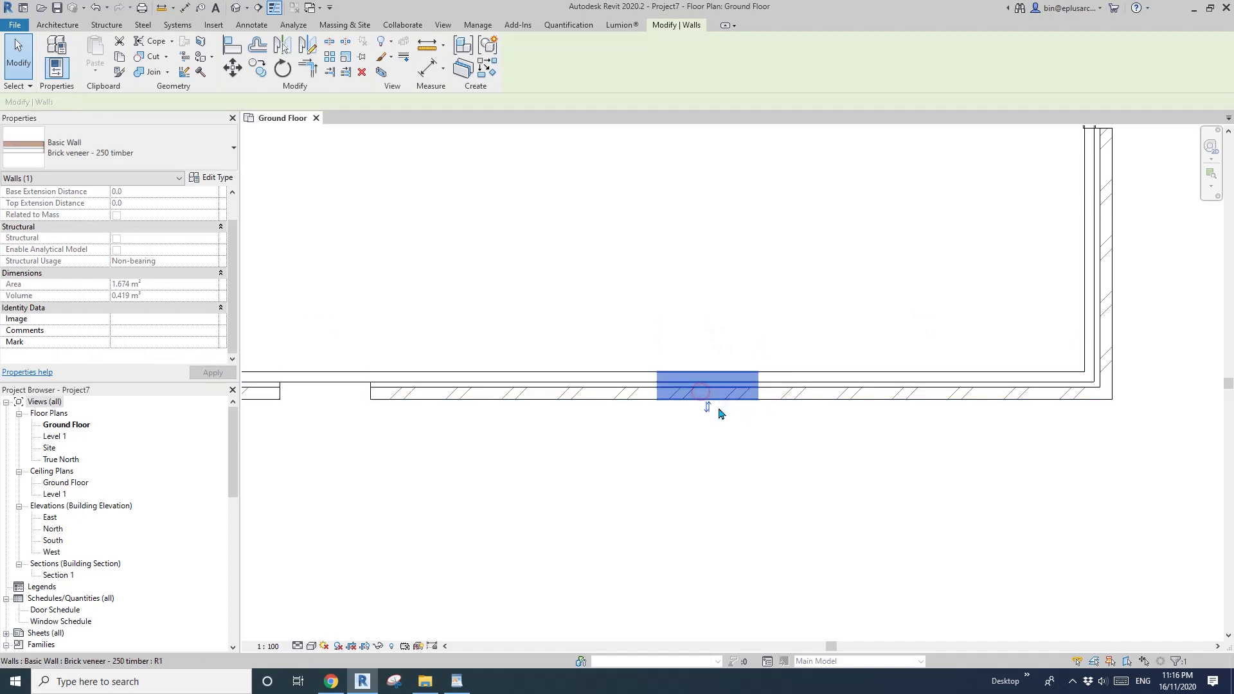
click(720, 413)
scroll(707, 408, up, 2)
click(694, 399)
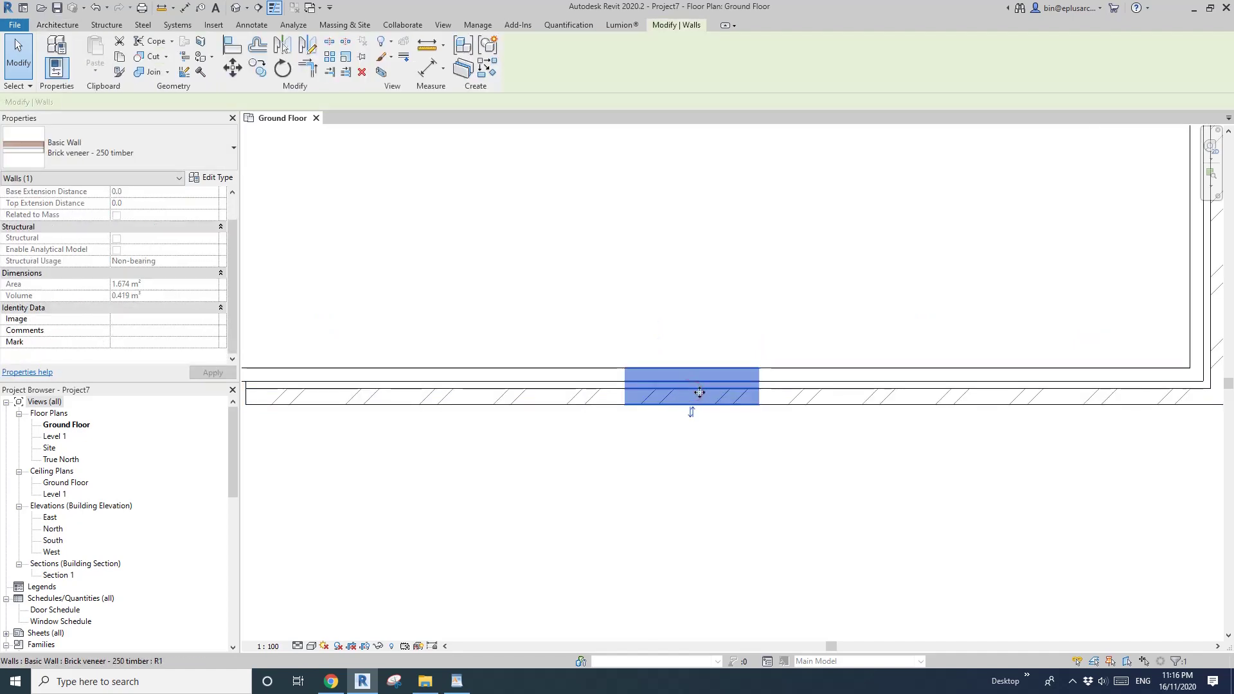
drag(234, 237, 235, 213)
middle_drag(595, 285, 565, 301)
scroll(690, 399, up, 1)
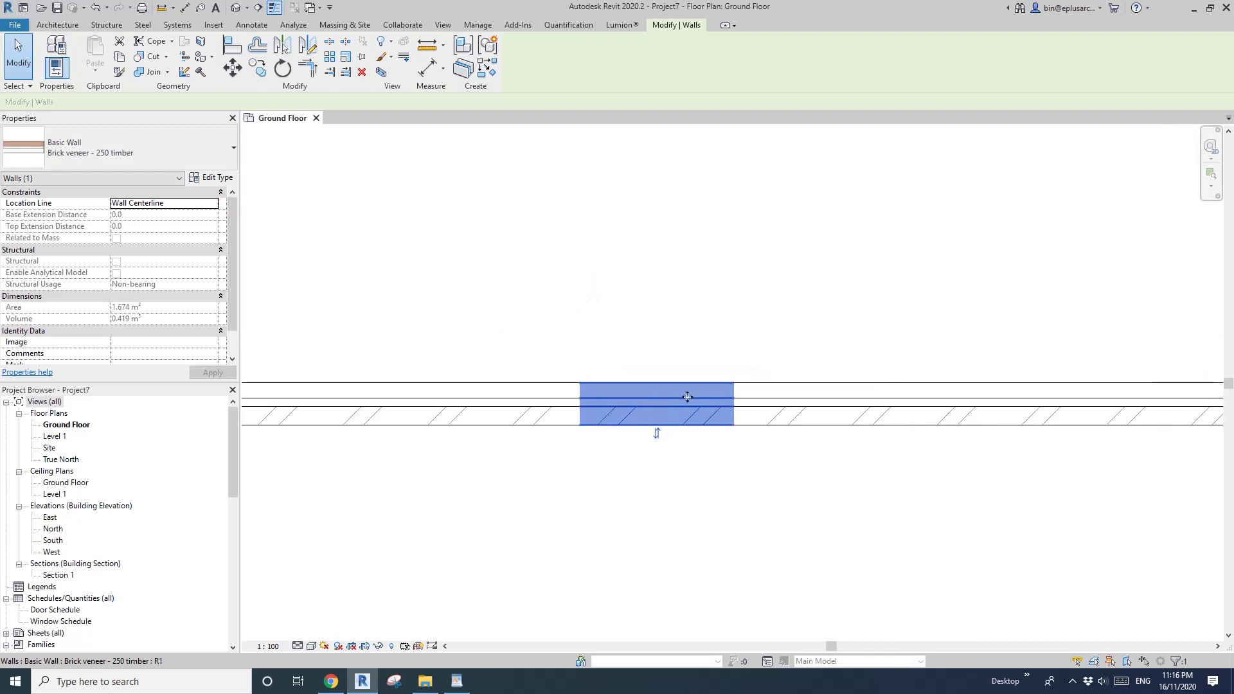
click(213, 204)
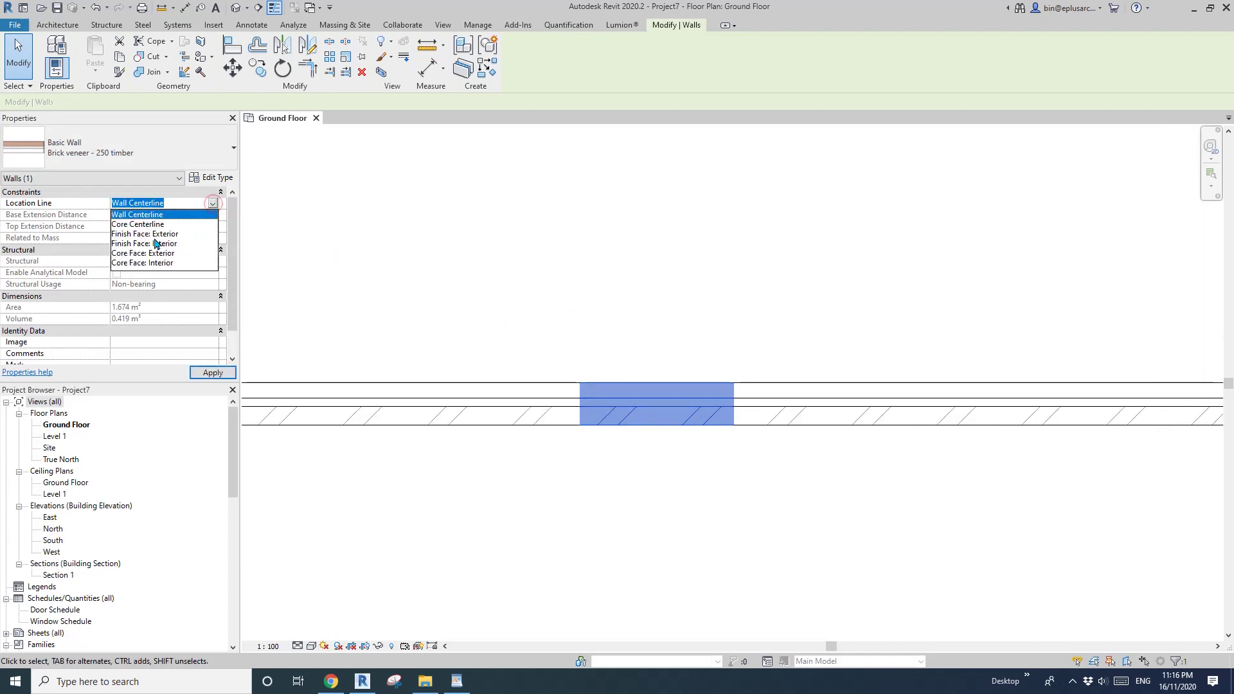
click(138, 225)
Change the window opening's infill wall to the Stud timber - 90 type and flip its orientation
click(187, 147)
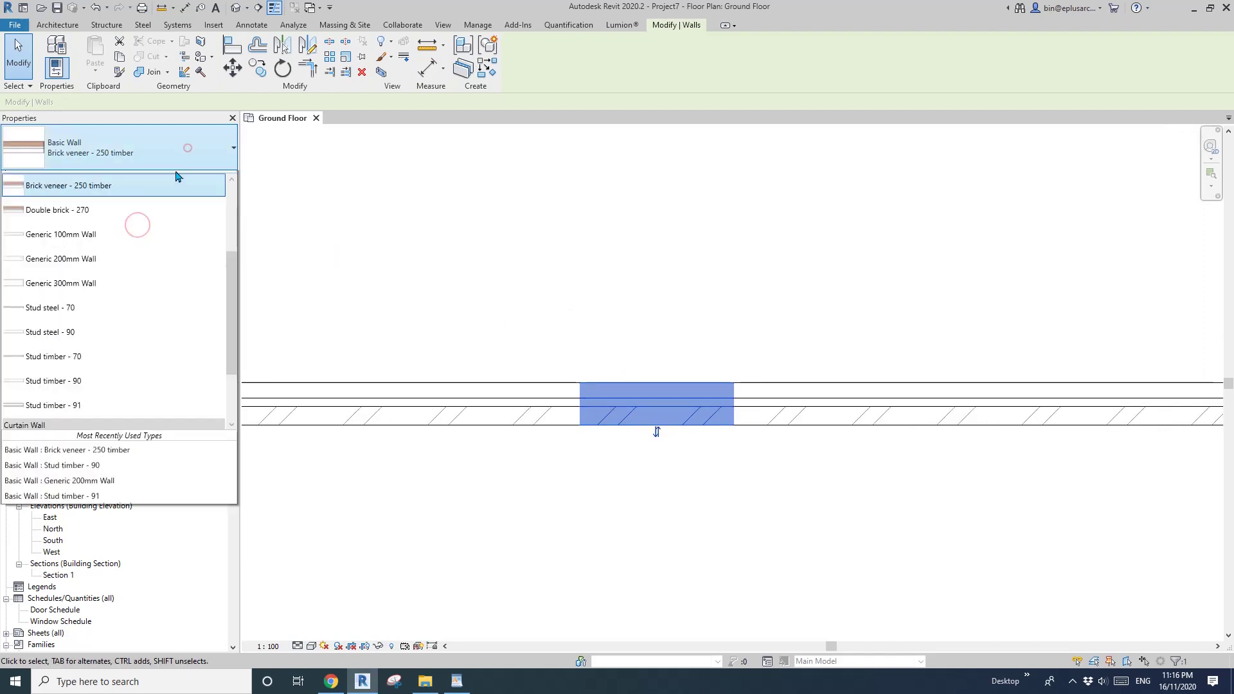
click(77, 416)
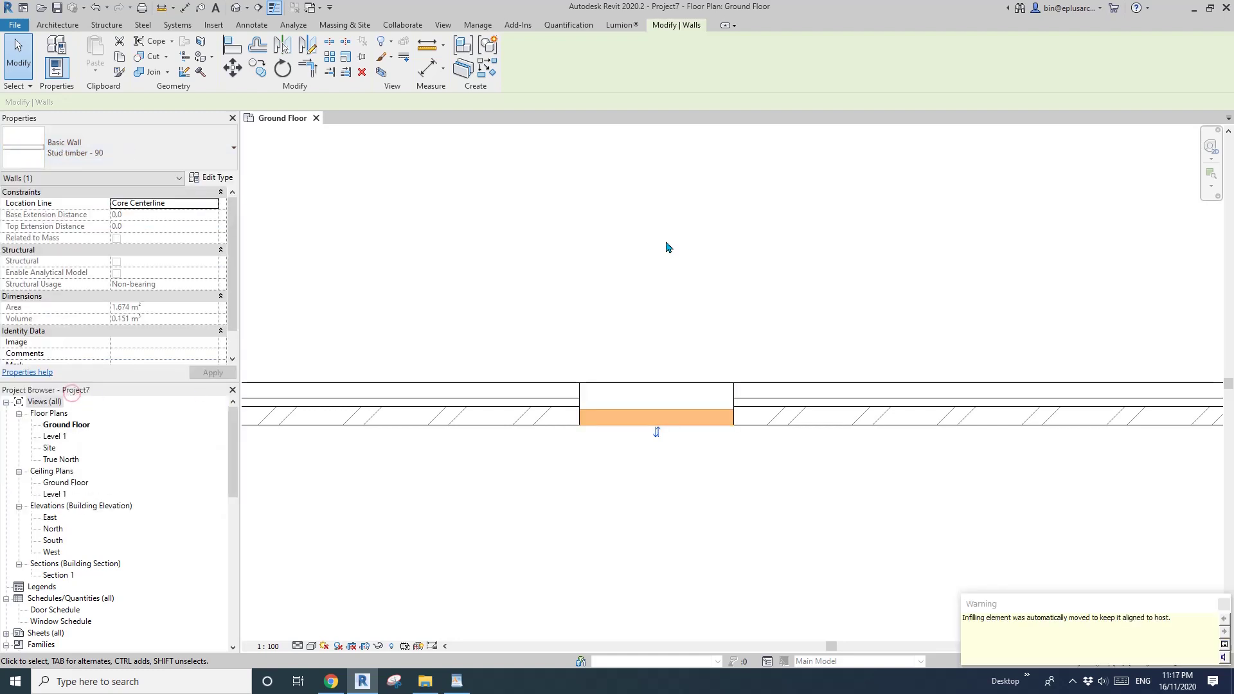
click(657, 433)
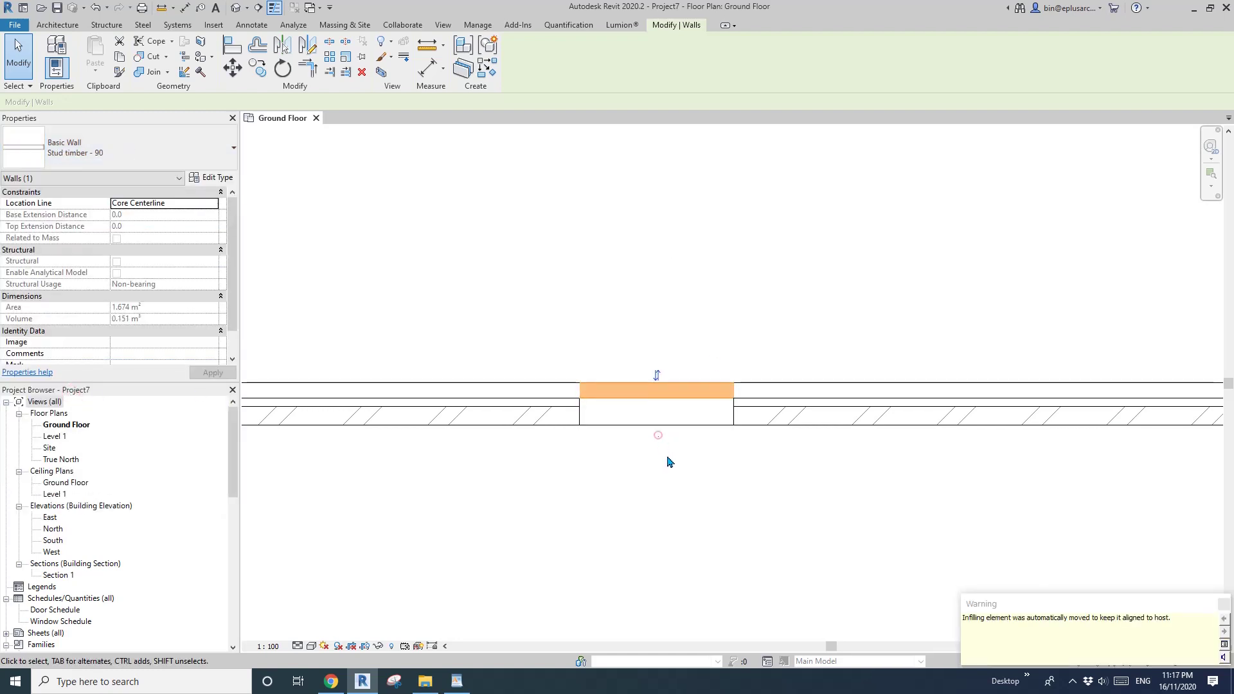
click(784, 463)
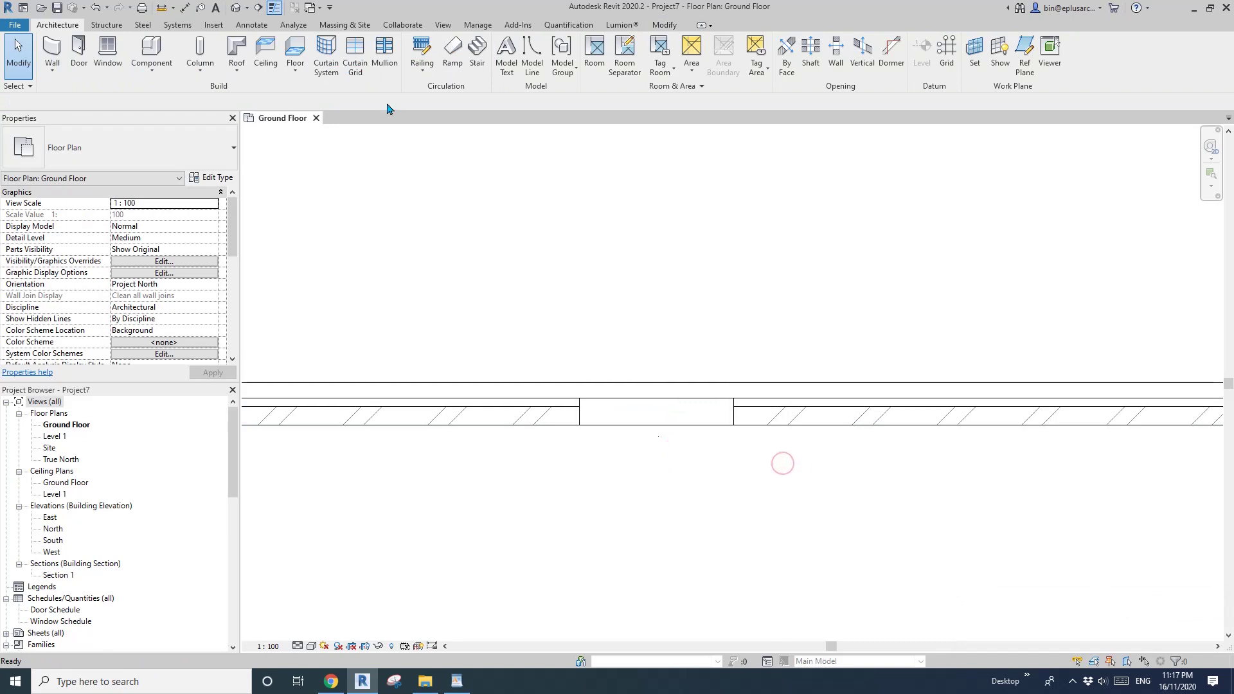
Examine the infill walls in the door and window openings from outside the brick wall in the 3D view
click(235, 13)
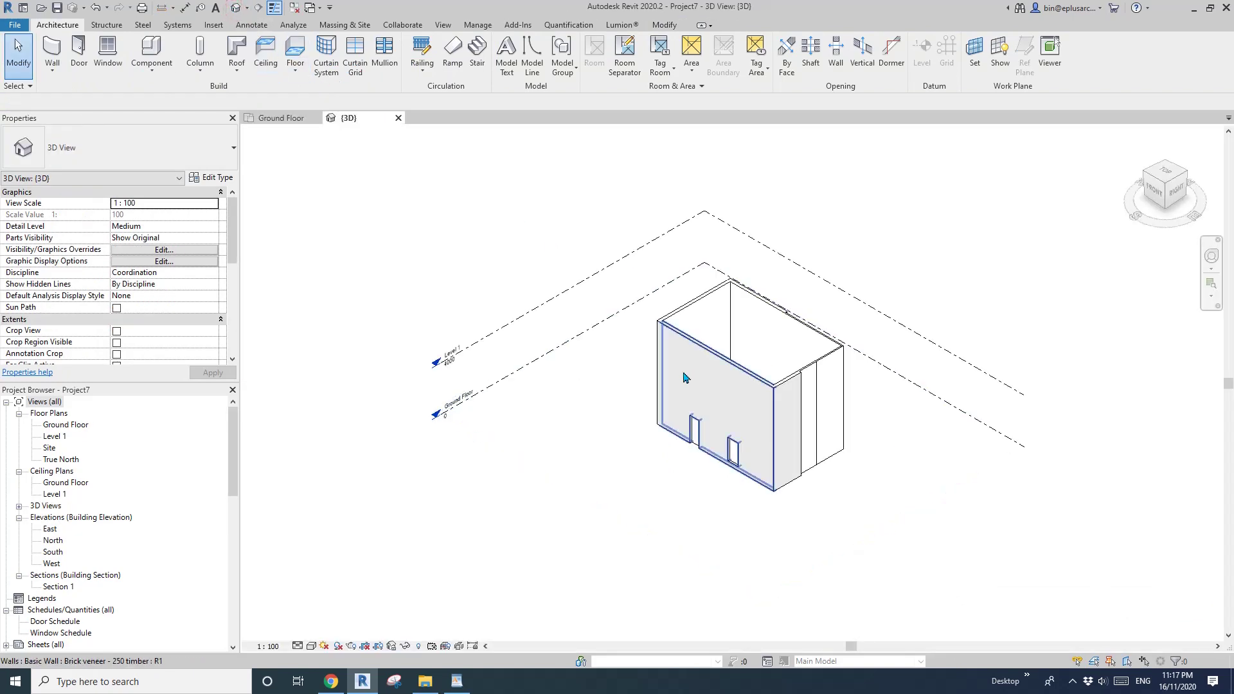
scroll(778, 443, up, 5)
scroll(777, 442, up, 5)
click(721, 369)
scroll(721, 369, down, 1)
shift+middle_drag(719, 379, 755, 446)
click(766, 480)
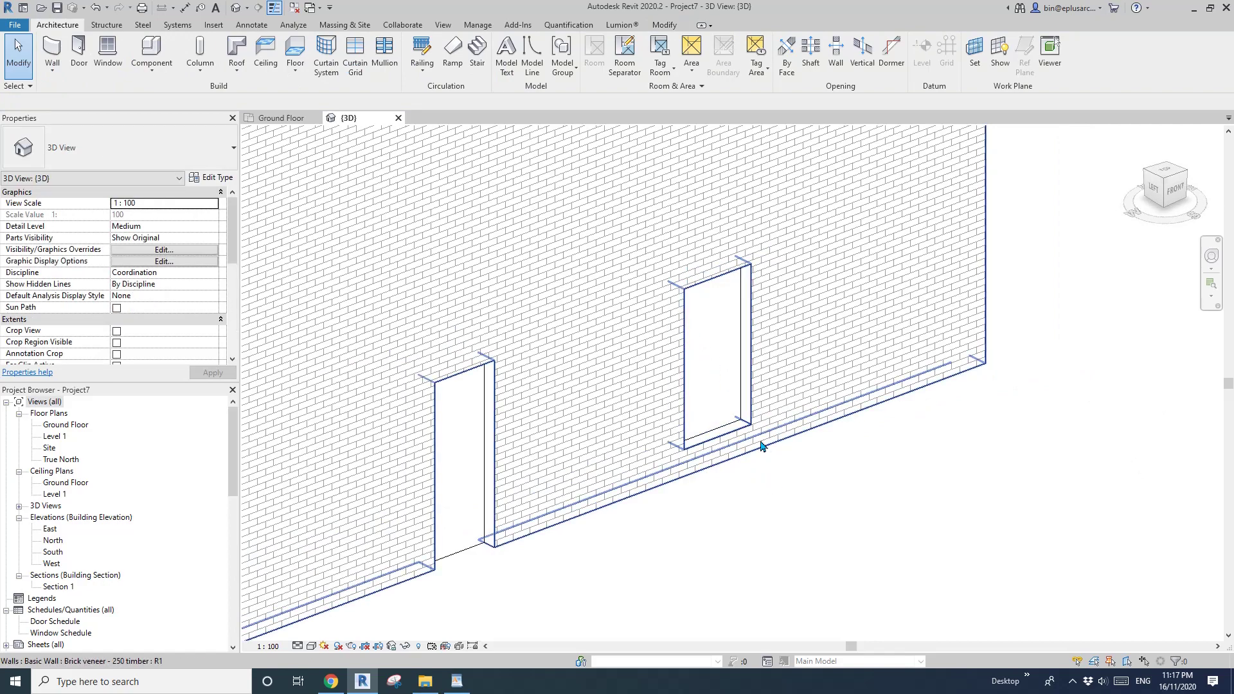
click(453, 486)
middle_drag(540, 553, 547, 559)
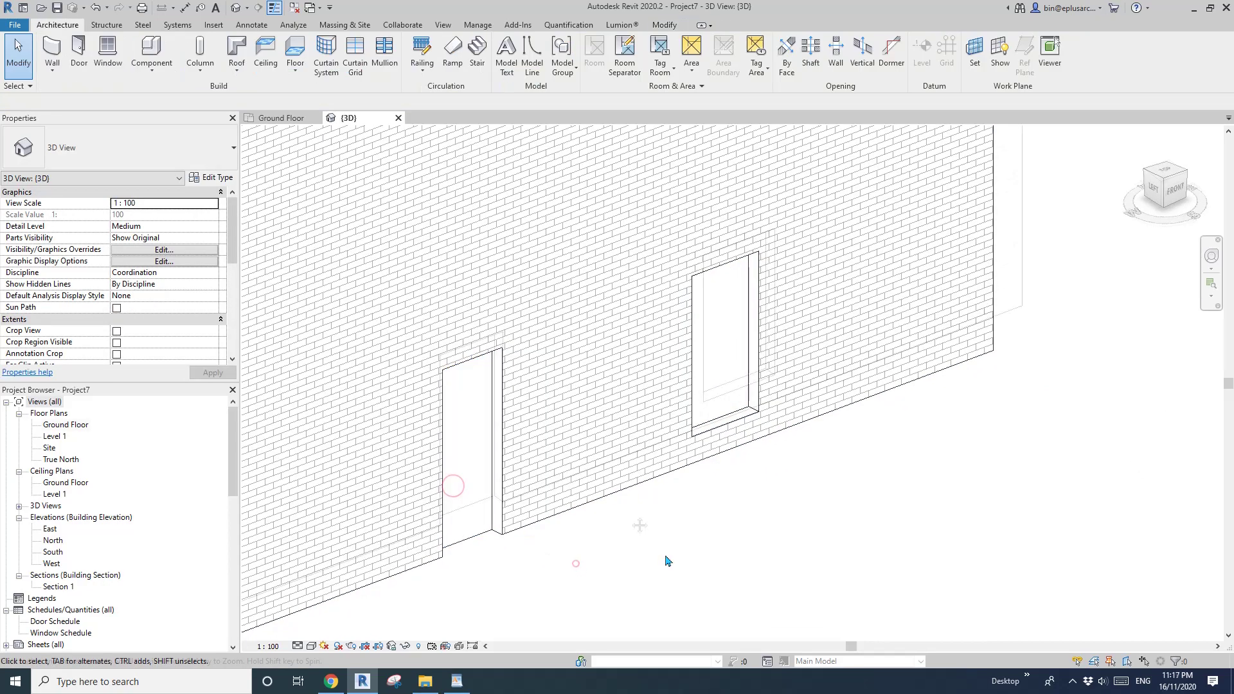
scroll(621, 518, up, 2)
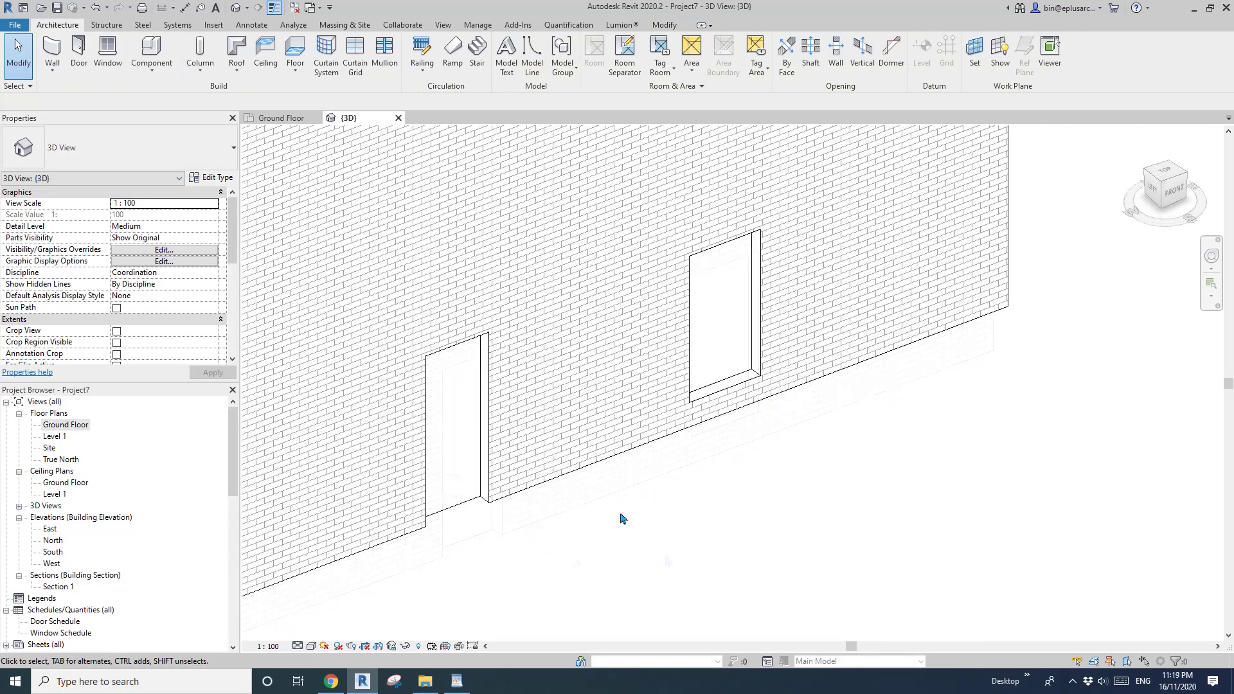
mouse_move(630, 510)
middle_down()
mouse_move(610, 512)
mouse_move(621, 525)
mouse_move(628, 510)
mouse_move(640, 518)
middle_up()
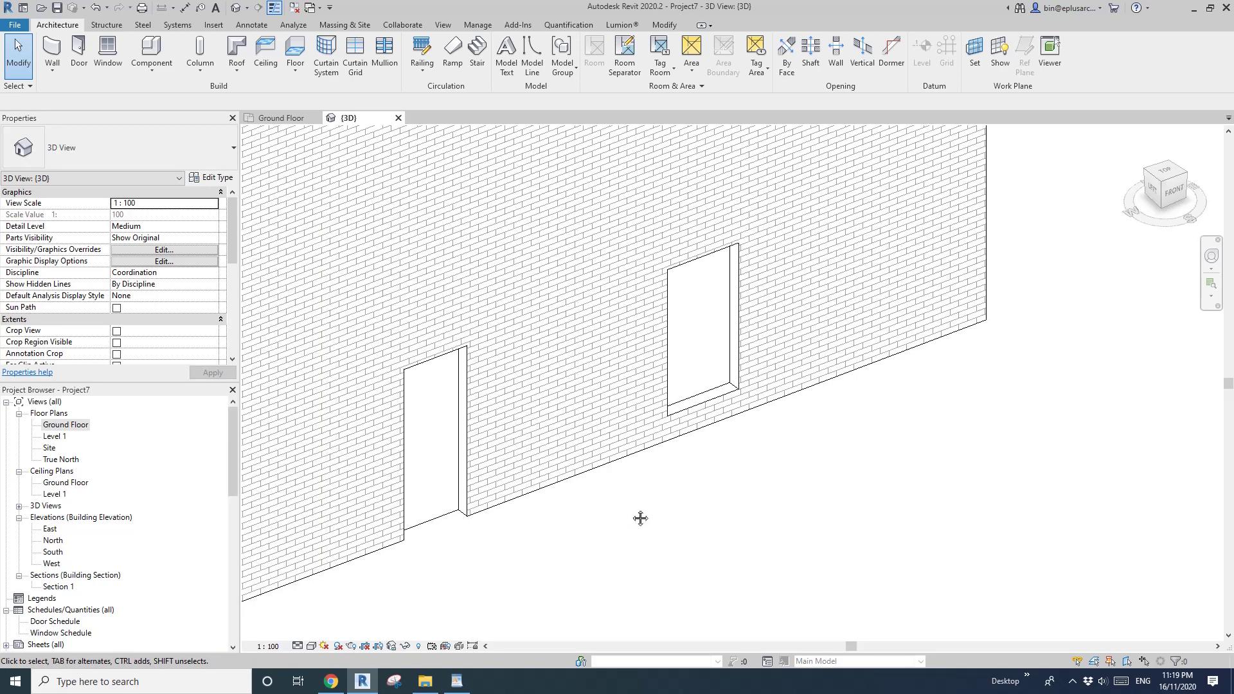